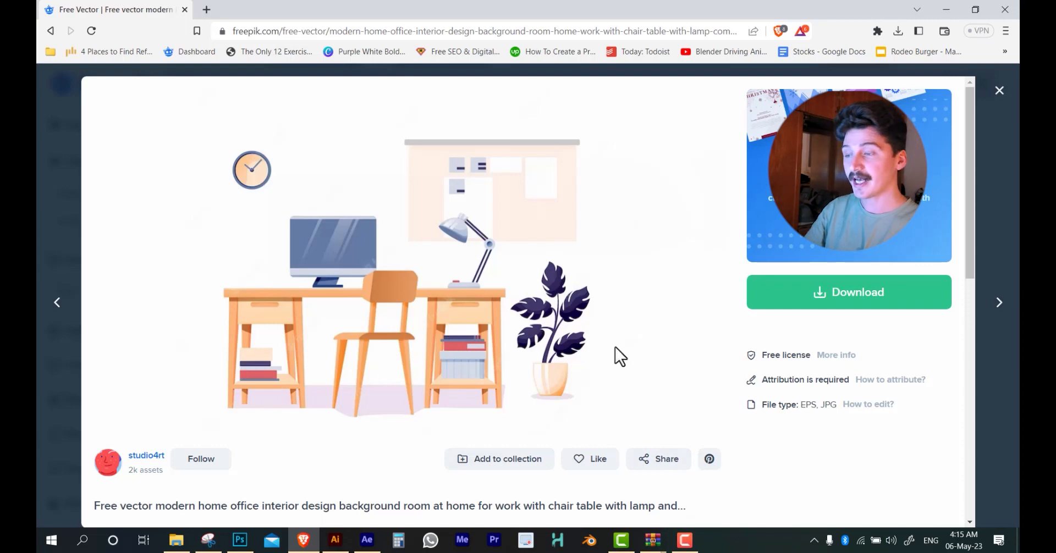
# Download the free, attribution-required version of the modern home office vector and save the archive
pyautogui.click(813, 302)
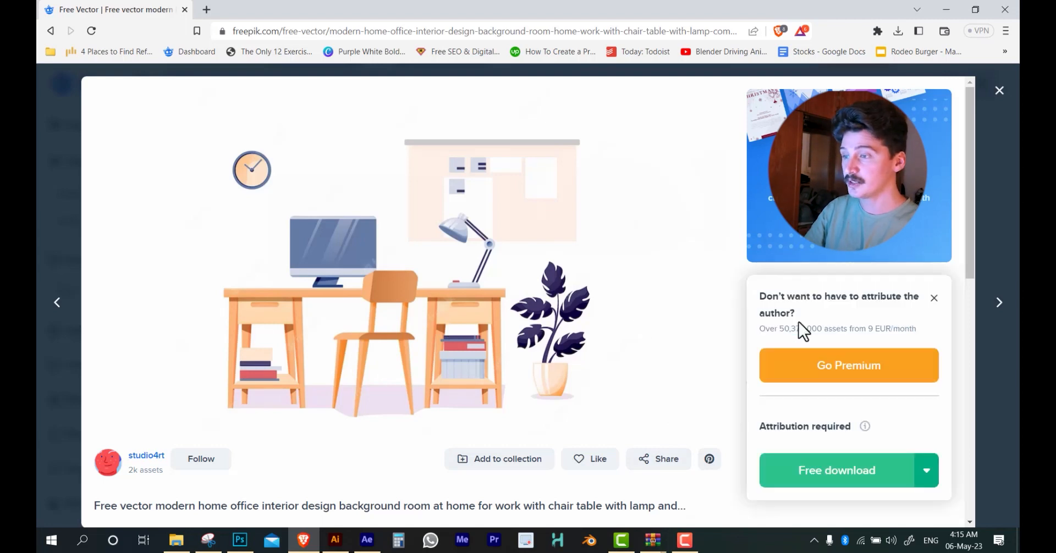
pyautogui.click(836, 488)
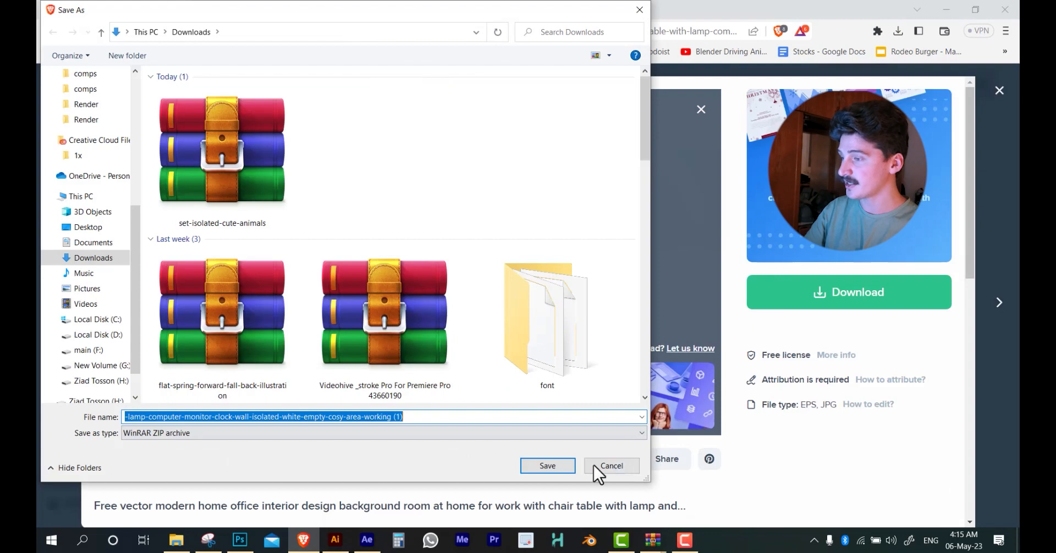
pyautogui.click(599, 467)
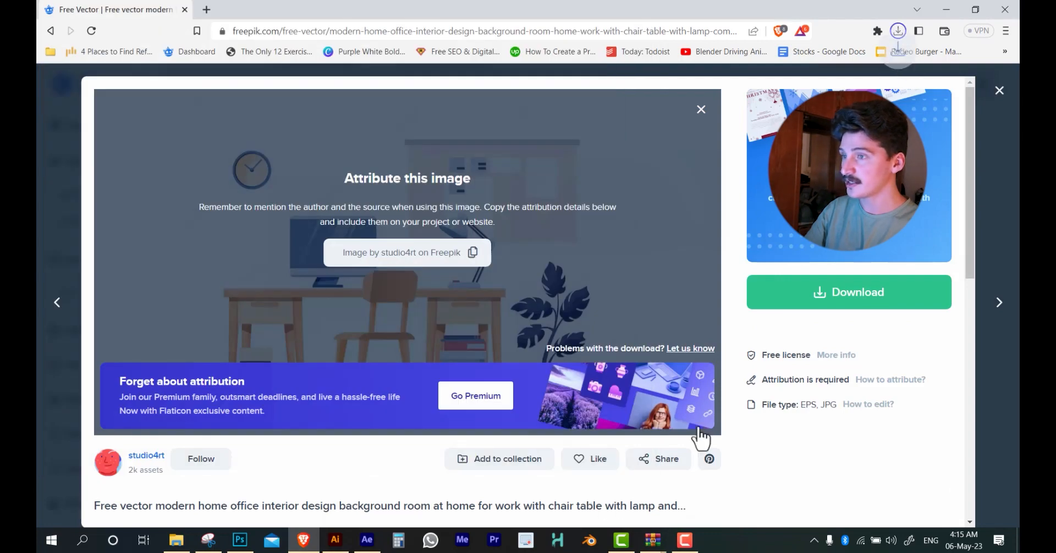
# Open the downloaded zip archive and open its home_office_12 EPS file in Illustrator
pyautogui.click(899, 35)
pyautogui.click(792, 110)
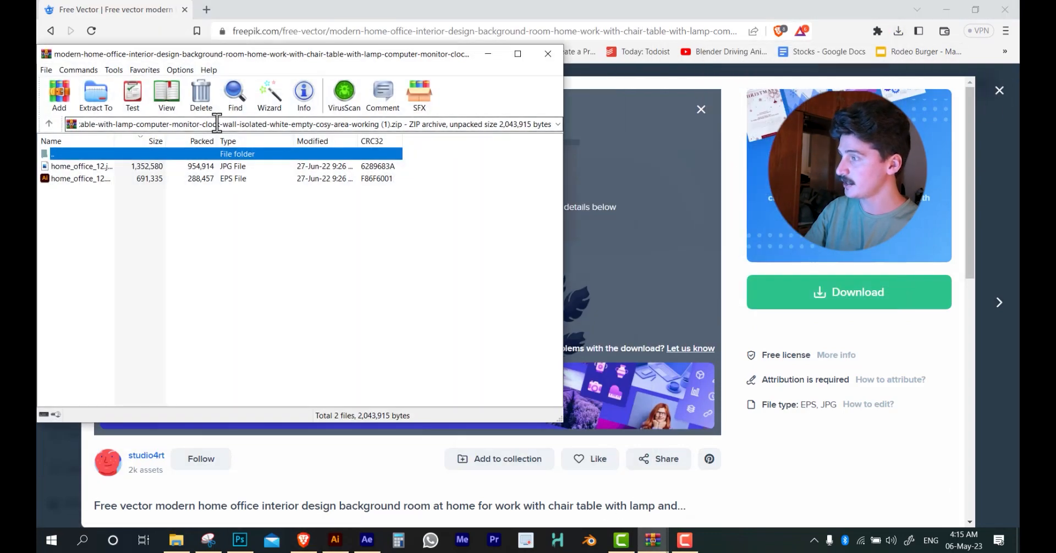
pyautogui.click(94, 180)
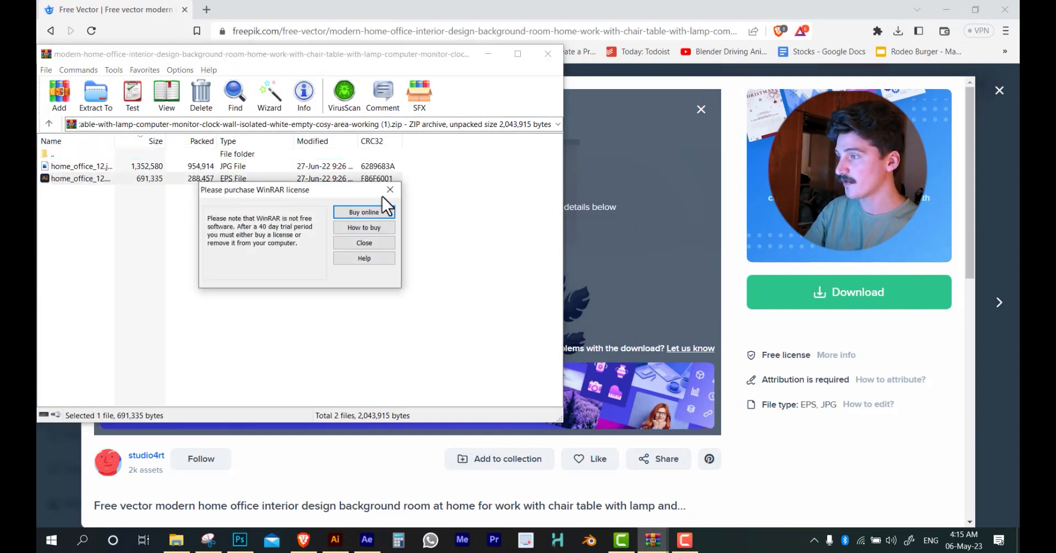
pyautogui.click(390, 190)
pyautogui.doubleClick(75, 181)
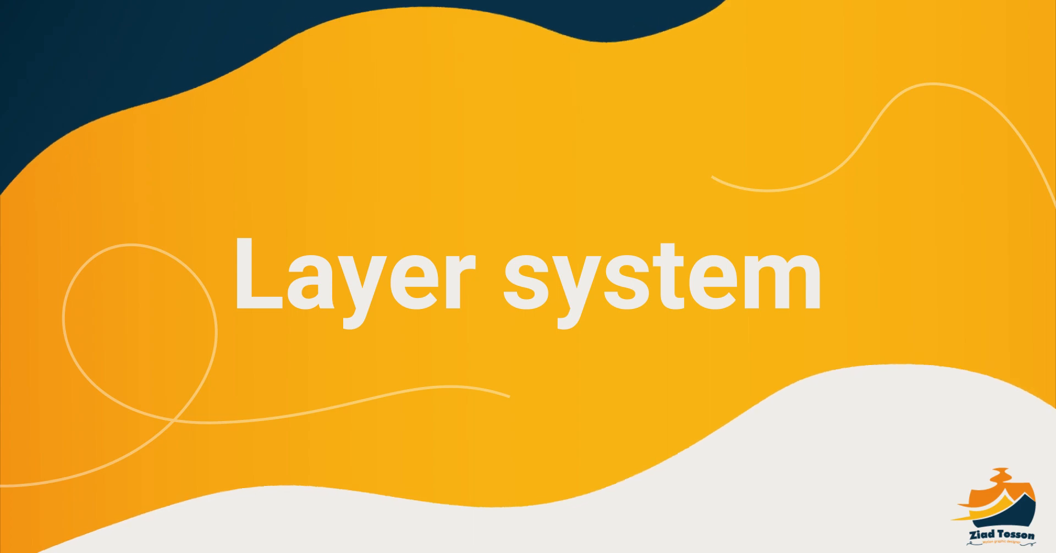
# Close the duplicate home_office_12 document, keeping a single copy of the illustration open
pyautogui.moveTo(384, 190); pyautogui.dragTo(355, 184)
pyautogui.scroll(-1, 469, 211)
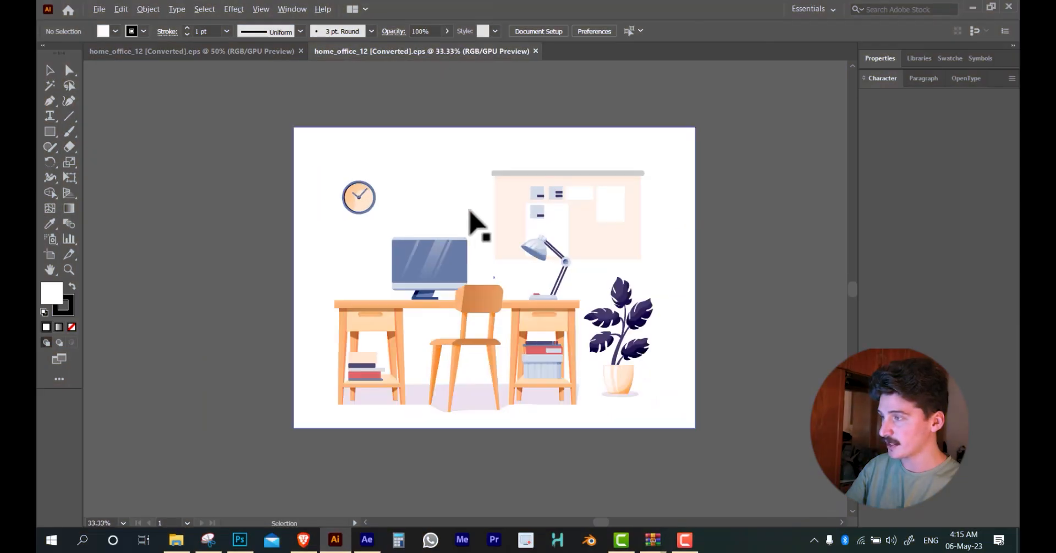
pyautogui.moveTo(469, 212); pyautogui.dragTo(451, 211)
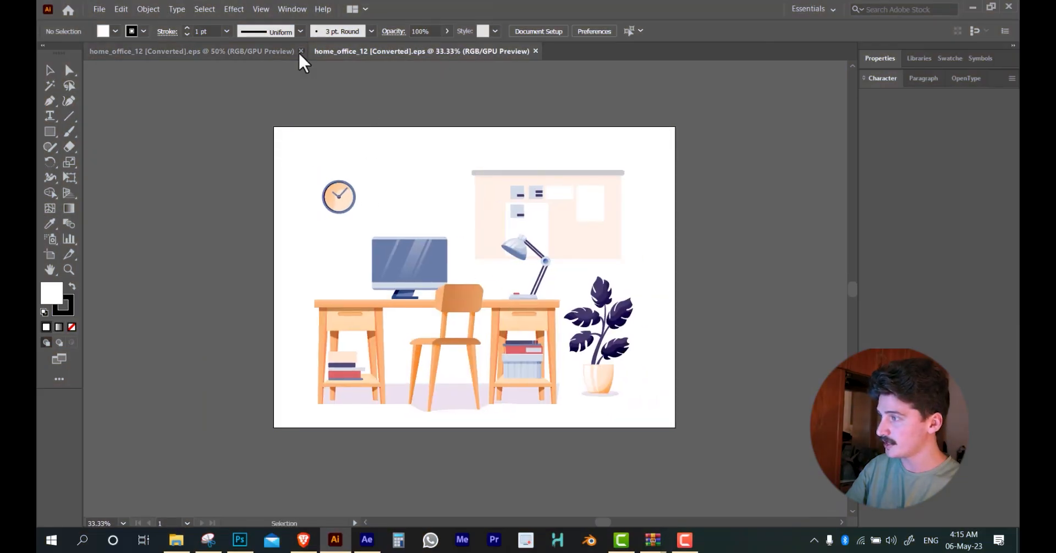
pyautogui.click(300, 51)
pyautogui.scroll(1, 453, 282)
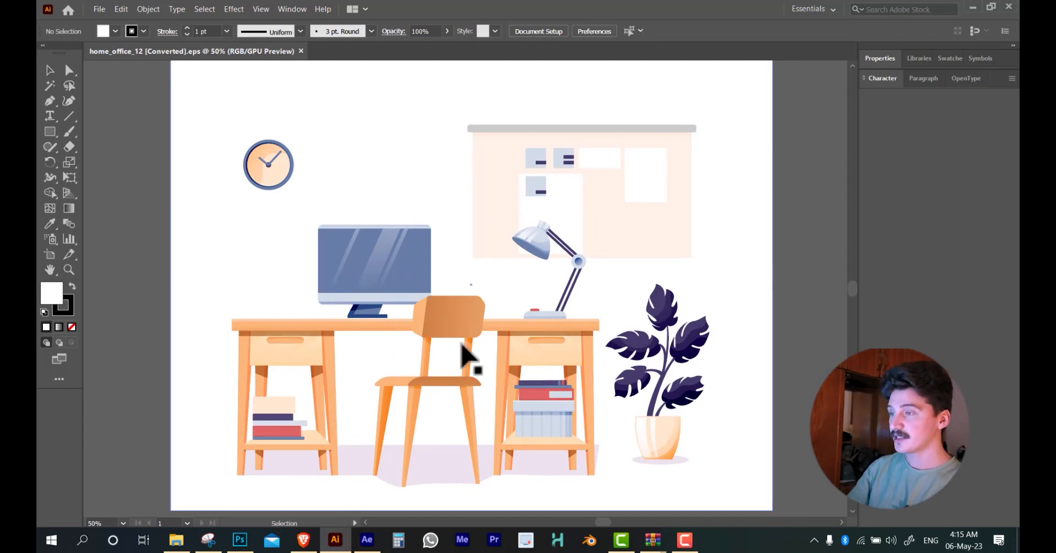
# Try moving the wall board, the clock and the monitor separately, undoing each move
pyautogui.moveTo(617, 200); pyautogui.dragTo(714, 143)
pyautogui.press('a')
pyautogui.hotkey('ctrl', 'z')
pyautogui.moveTo(271, 175); pyautogui.dragTo(302, 123)
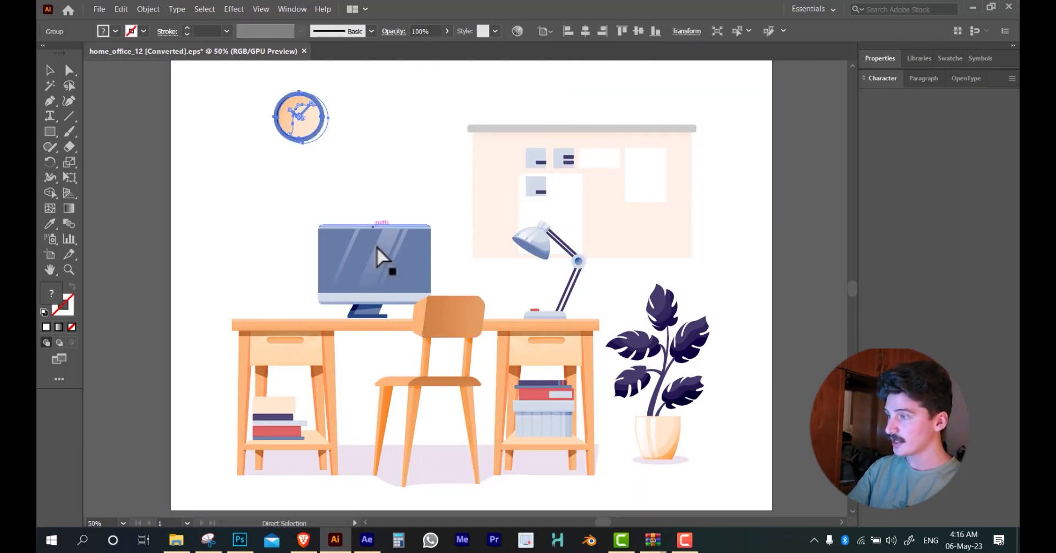
pyautogui.hotkey('ctrl', 'z')
pyautogui.moveTo(365, 295); pyautogui.dragTo(380, 199)
pyautogui.hotkey('ctrl', 'z')
# Try moving the clock, the chair and the potted plant separately, undoing each move
pyautogui.moveTo(272, 190); pyautogui.dragTo(400, 141)
pyautogui.hotkey('ctrl', 'z')
pyautogui.moveTo(426, 378); pyautogui.dragTo(431, 378)
pyautogui.hotkey('ctrl', 'z')
pyautogui.moveTo(657, 406); pyautogui.dragTo(697, 423)
pyautogui.hotkey('ctrl', 'z')
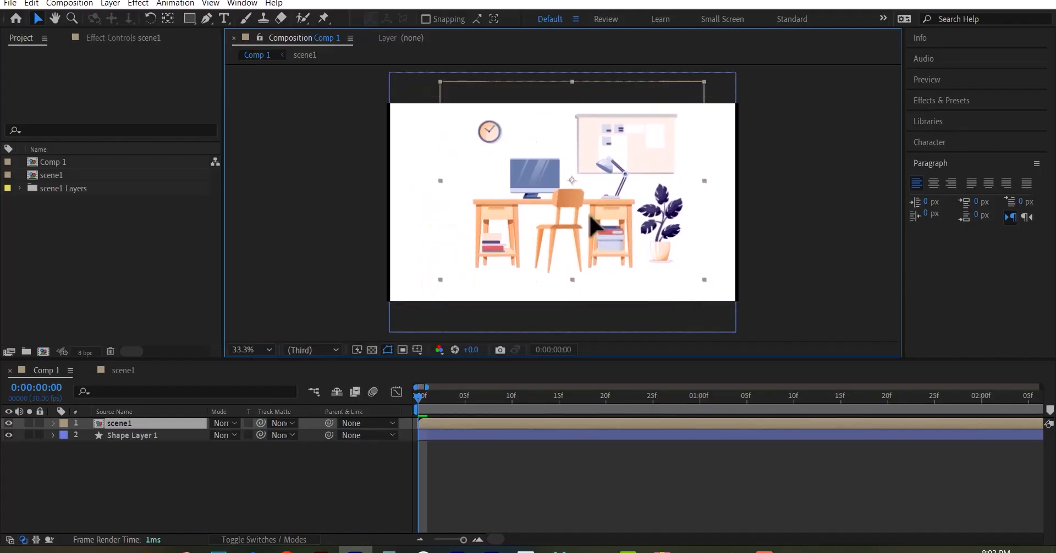
pyautogui.moveTo(585, 216)
pyautogui.mouseDown()
pyautogui.moveTo(599, 225)
pyautogui.moveTo(530, 207)
pyautogui.moveTo(623, 216)
pyautogui.moveTo(601, 226)
pyautogui.mouseUp()
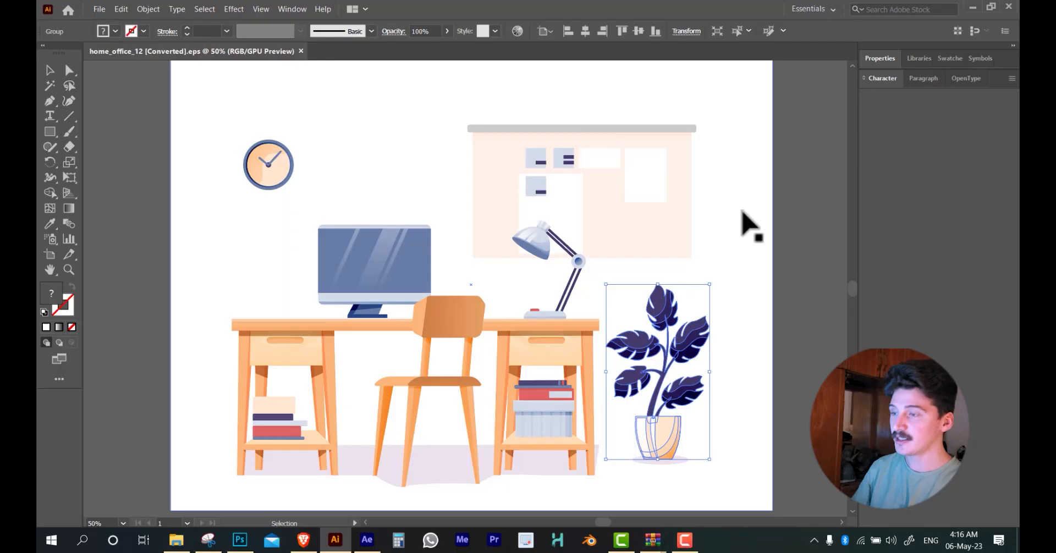
# Try moving the desk lamp, the monitor and the clock to other places, undoing every move
pyautogui.moveTo(550, 322); pyautogui.dragTo(607, 260)
pyautogui.hotkey('ctrl', 'z')
pyautogui.moveTo(406, 269); pyautogui.dragTo(475, 208)
pyautogui.hotkey('ctrl', 'z')
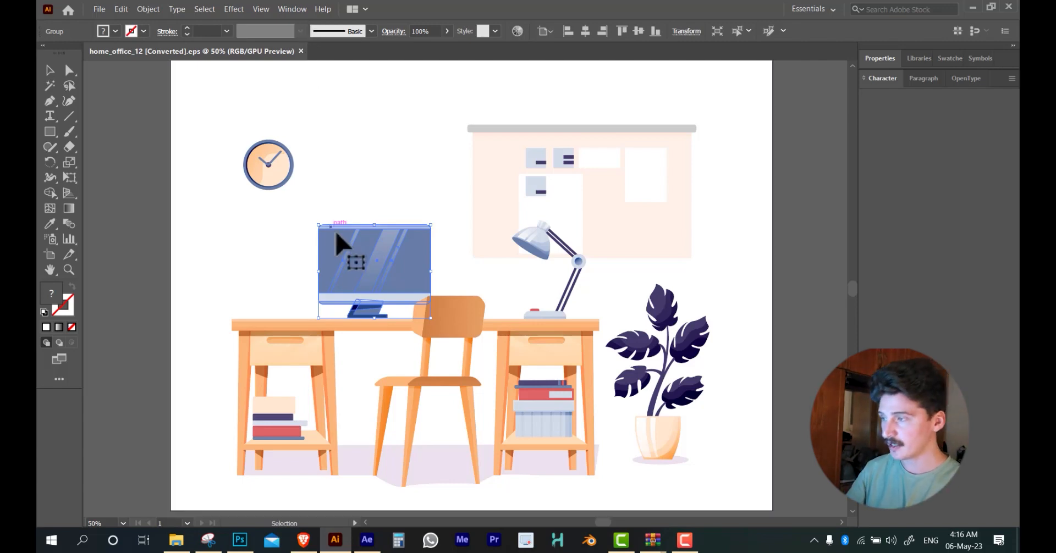
pyautogui.moveTo(336, 242); pyautogui.dragTo(400, 132)
pyautogui.moveTo(290, 191); pyautogui.dragTo(379, 115)
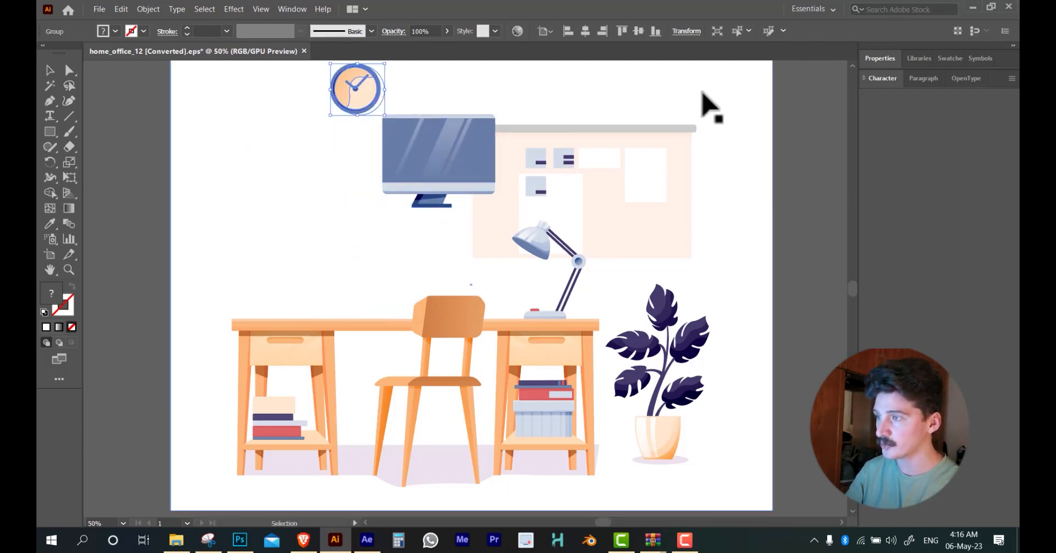
pyautogui.hotkey('ctrl', 'z')
pyautogui.hotkey('ctrl', 'z')
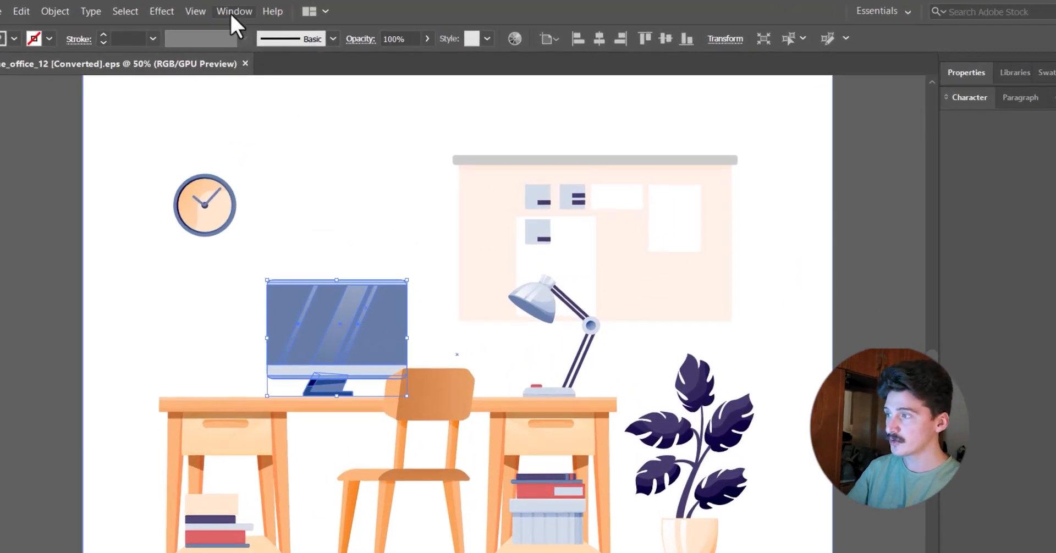
# Show the Layers panel and place it beside the office illustration
pyautogui.click(232, 11)
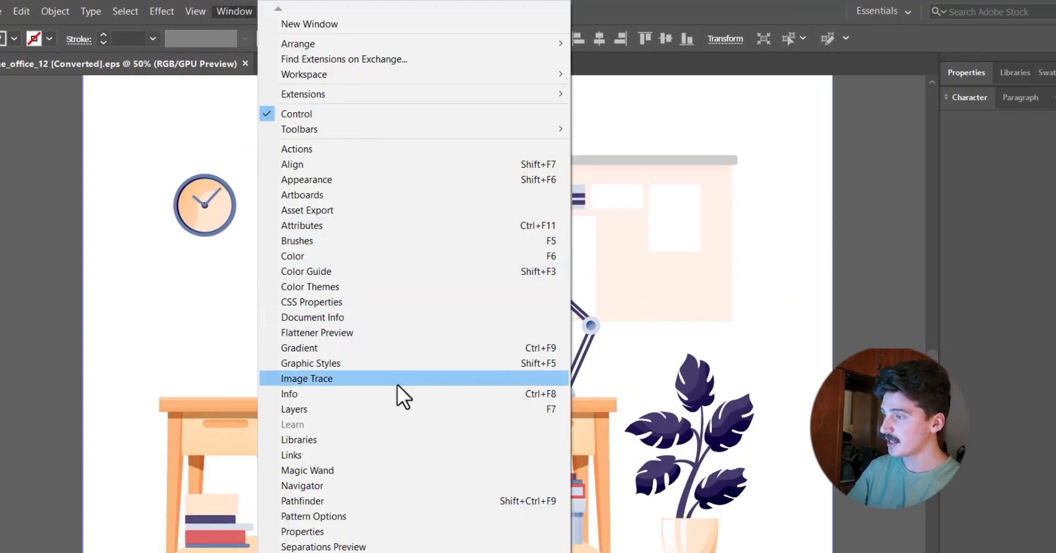
pyautogui.click(234, 12)
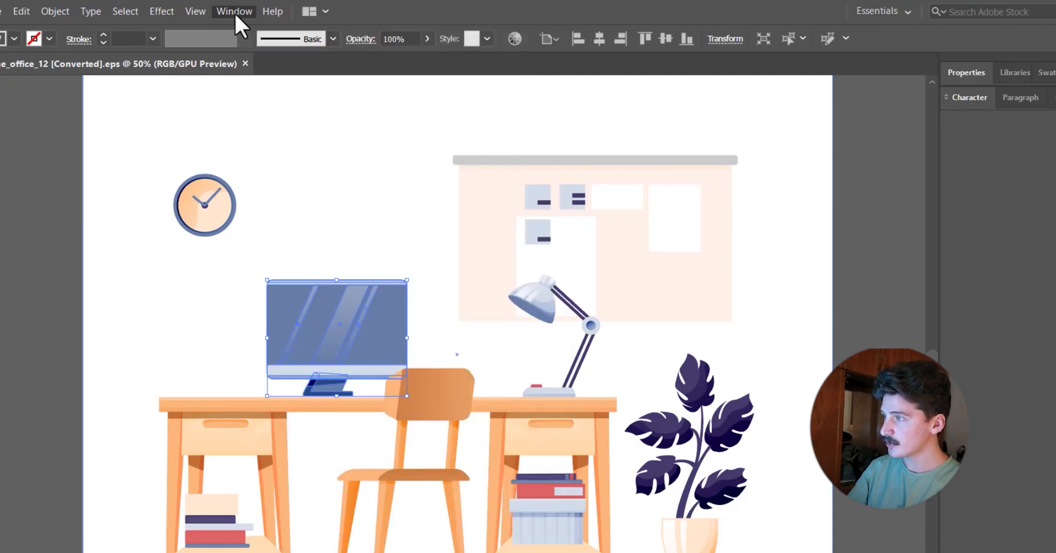
pyautogui.click(235, 16)
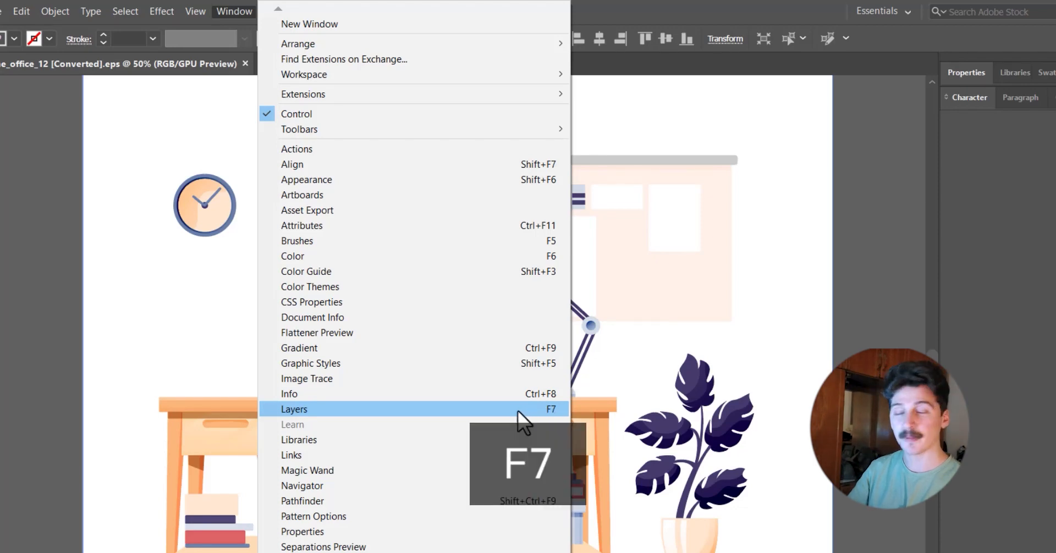
pyautogui.click(518, 411)
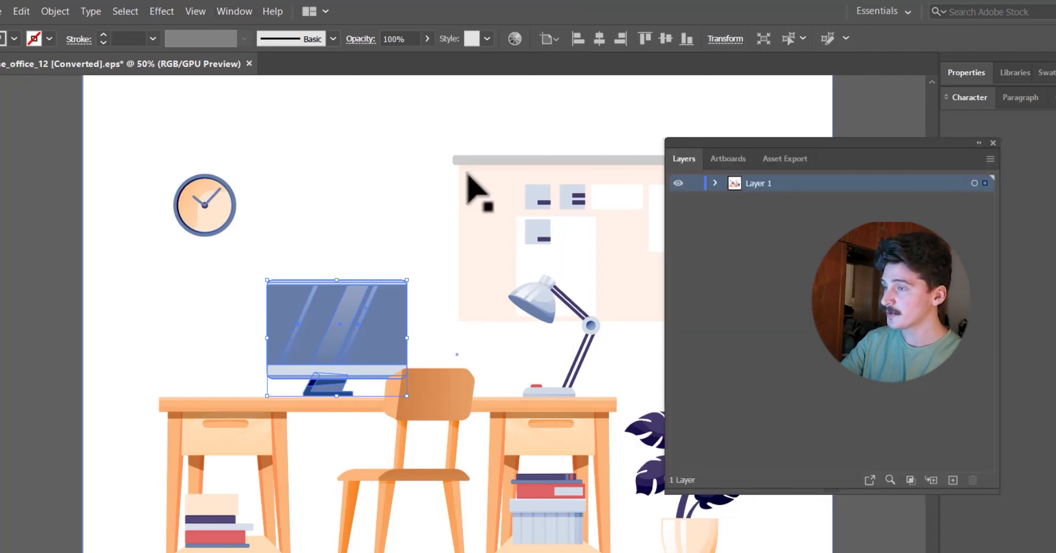
pyautogui.press('F7')
pyautogui.press('F7')
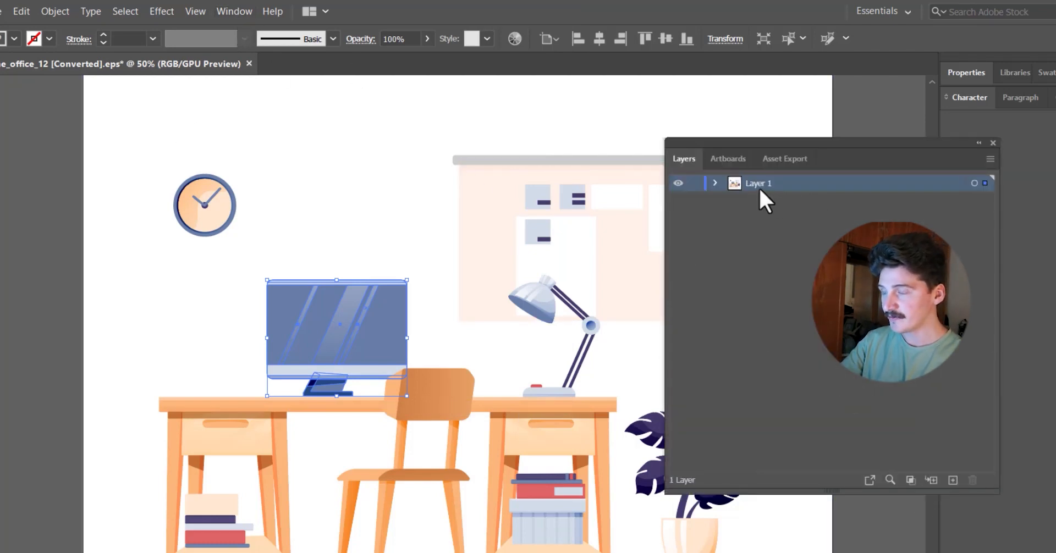
pyautogui.moveTo(799, 151); pyautogui.dragTo(743, 172)
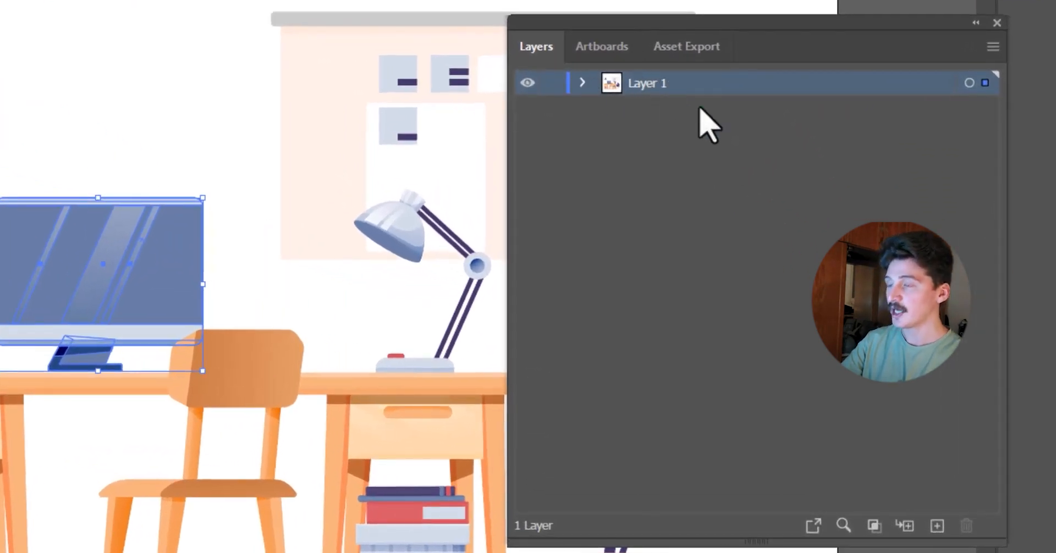
# Delete the white background rectangle behind the office illustration
pyautogui.hotkey('ctrl', 'shift', 'a')
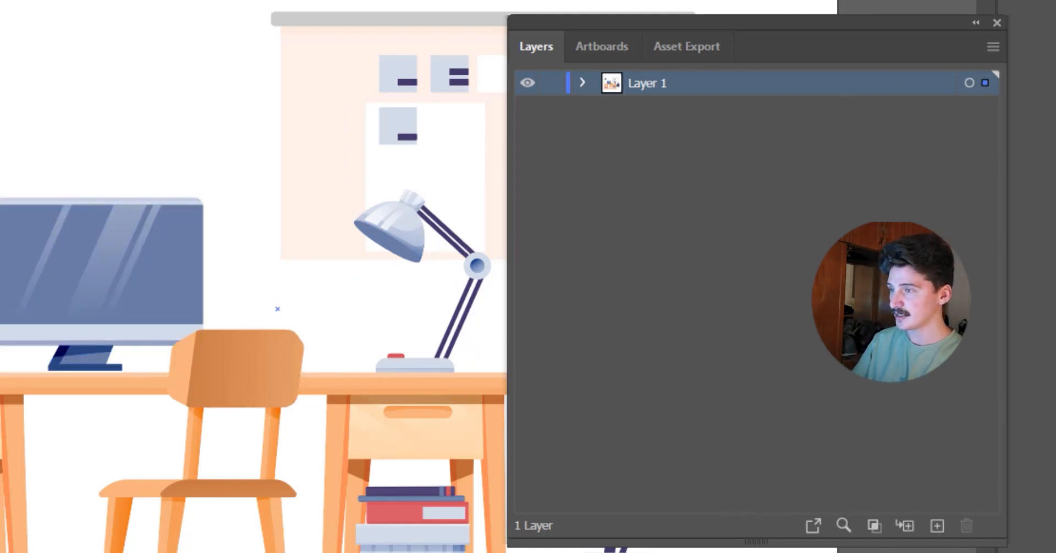
pyautogui.scroll(-3, 250, 342)
pyautogui.moveTo(336, 347); pyautogui.dragTo(304, 319)
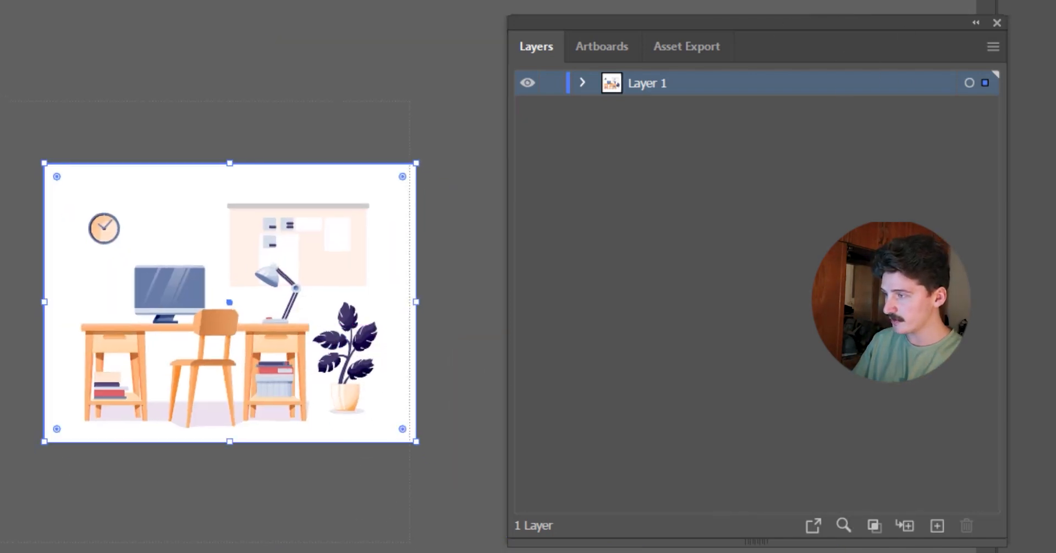
pyautogui.hotkey('ctrl', 'a')
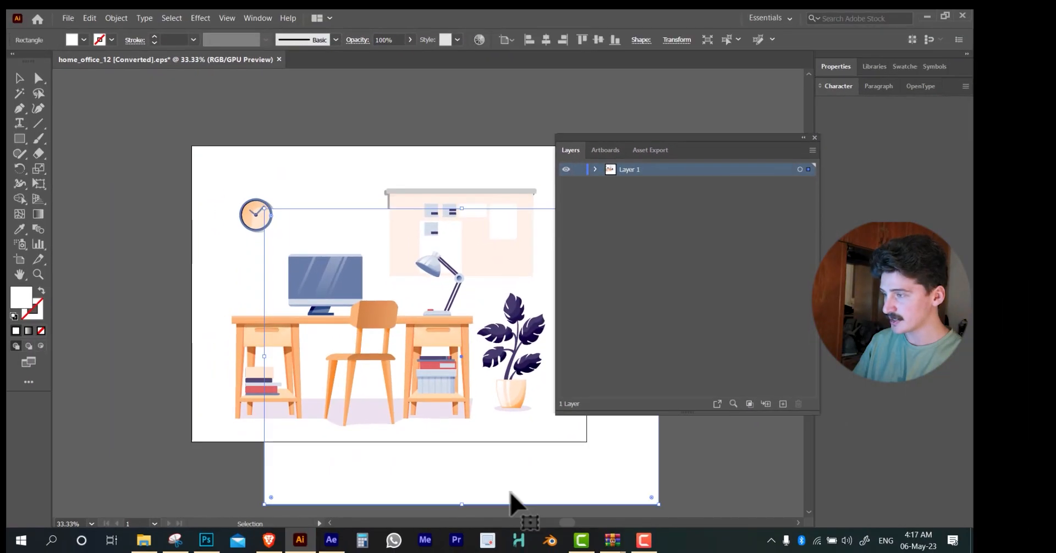
pyautogui.moveTo(509, 502); pyautogui.dragTo(219, 387)
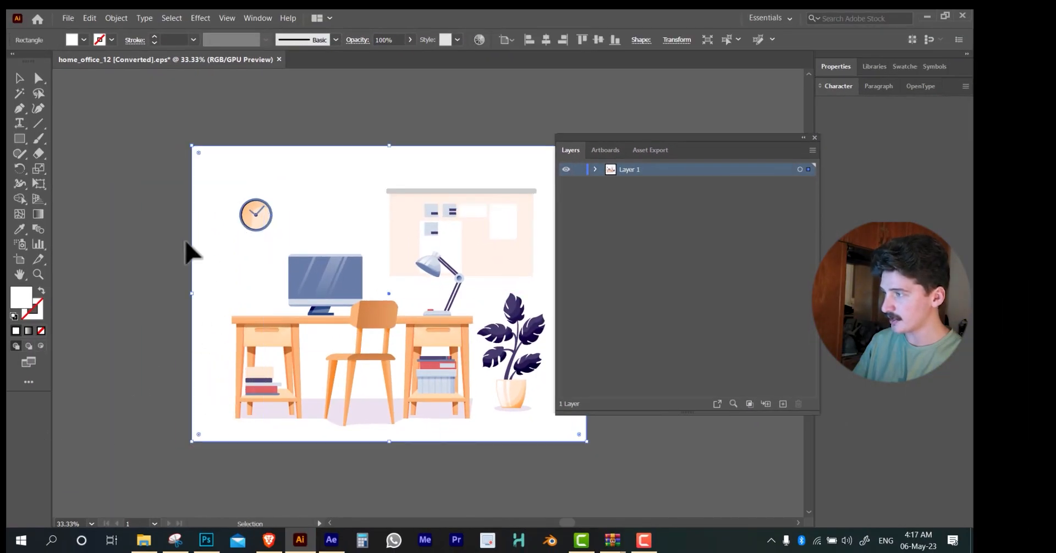
pyautogui.moveTo(204, 172); pyautogui.dragTo(250, 150)
pyautogui.press('Delete')
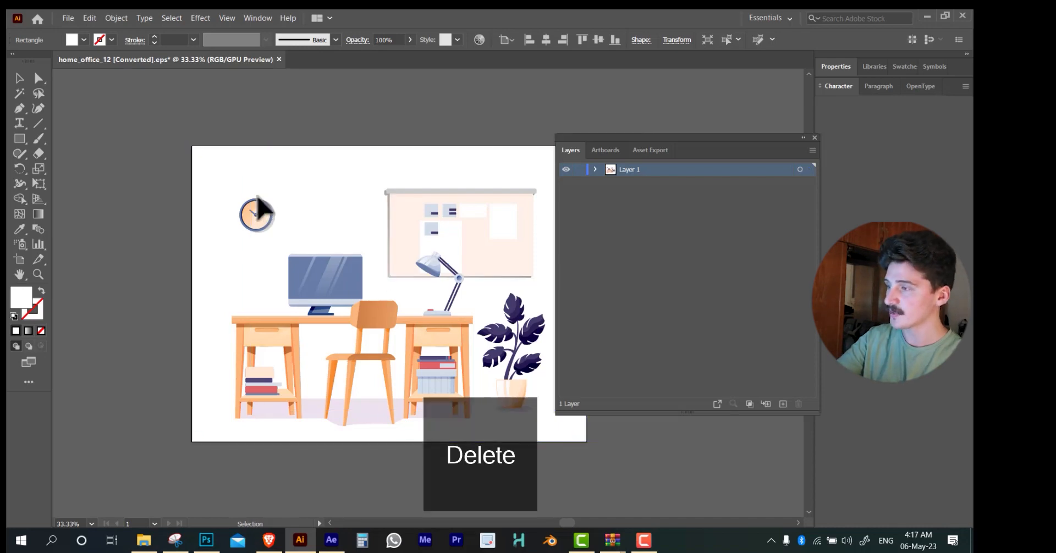
# Try moving the clock across the wall and undo the move
pyautogui.scroll(1, 284, 226)
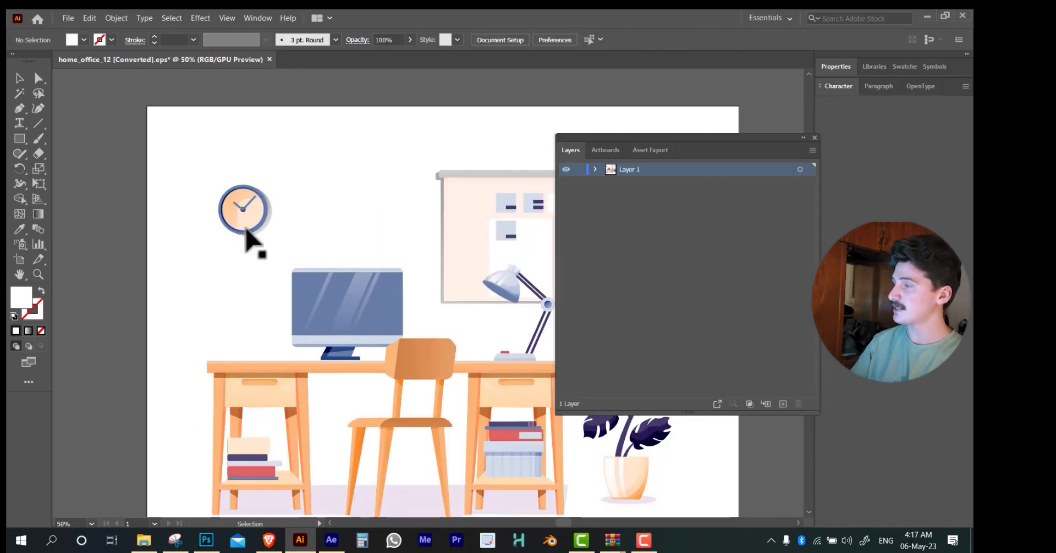
pyautogui.moveTo(241, 223); pyautogui.dragTo(339, 150)
pyautogui.hotkey('ctrl', 'z')
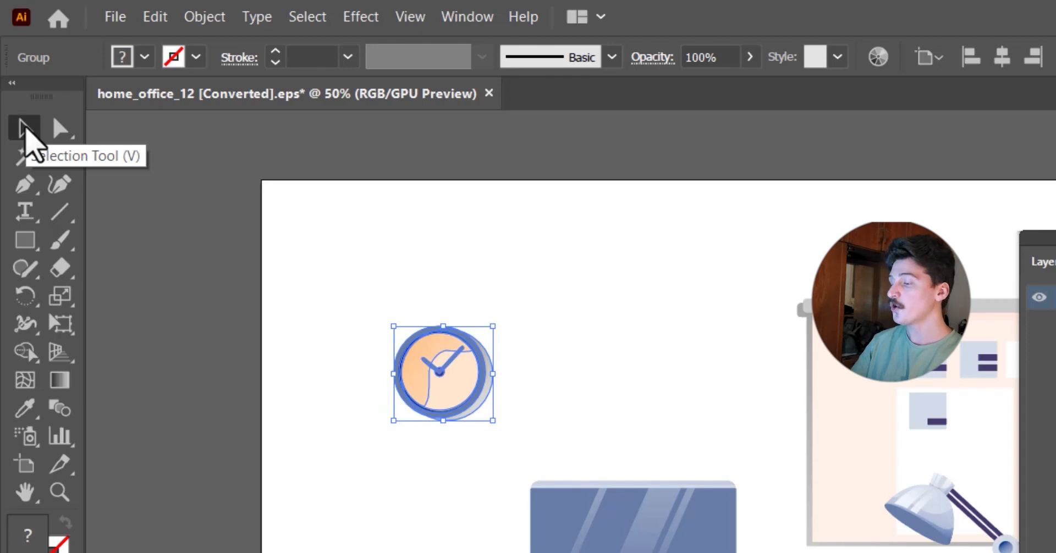
# Select only the wall clock group with the Selection tool and cut it from Layer 1
pyautogui.press('v')
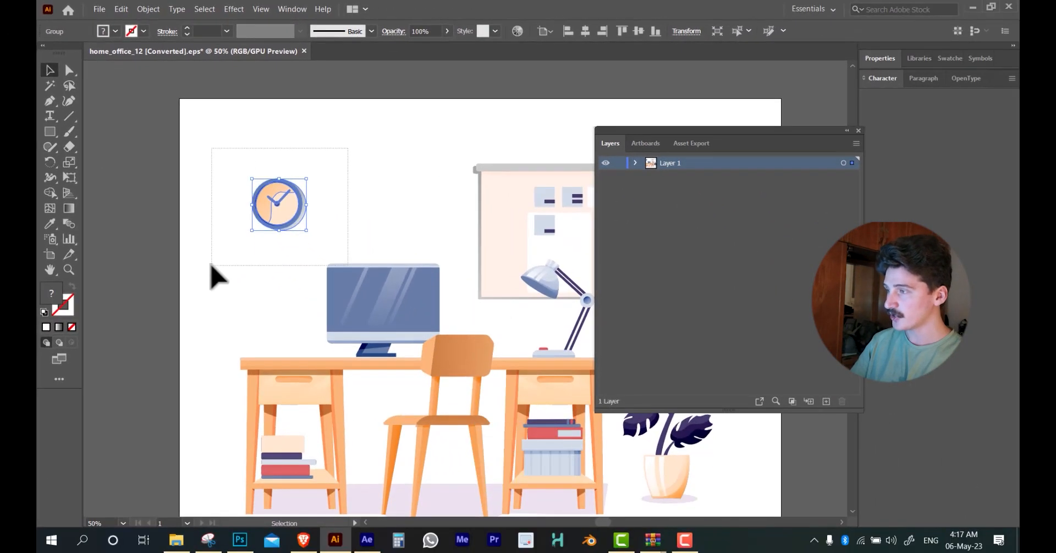
pyautogui.moveTo(347, 148); pyautogui.dragTo(211, 265)
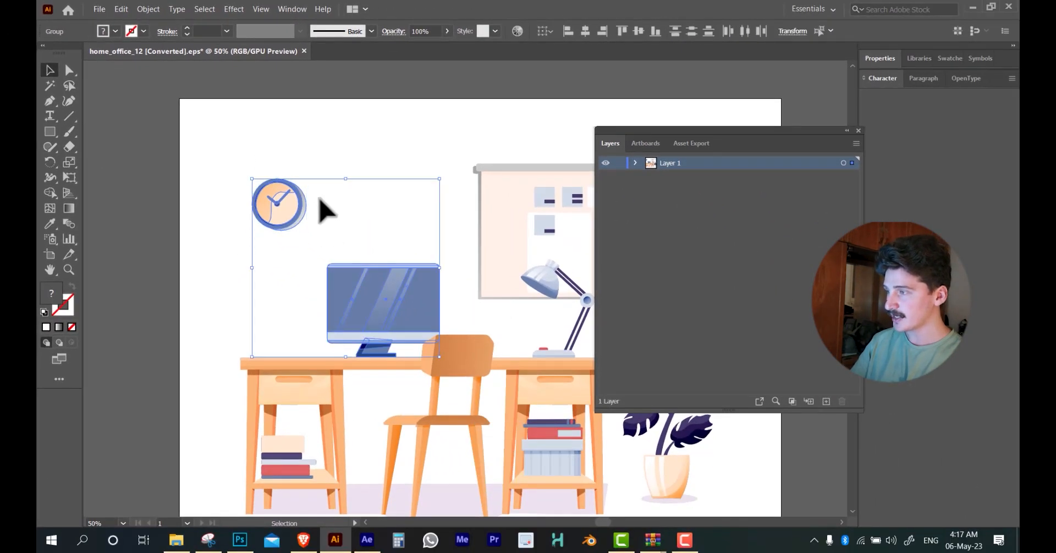
pyautogui.click(314, 139)
pyautogui.click(287, 185)
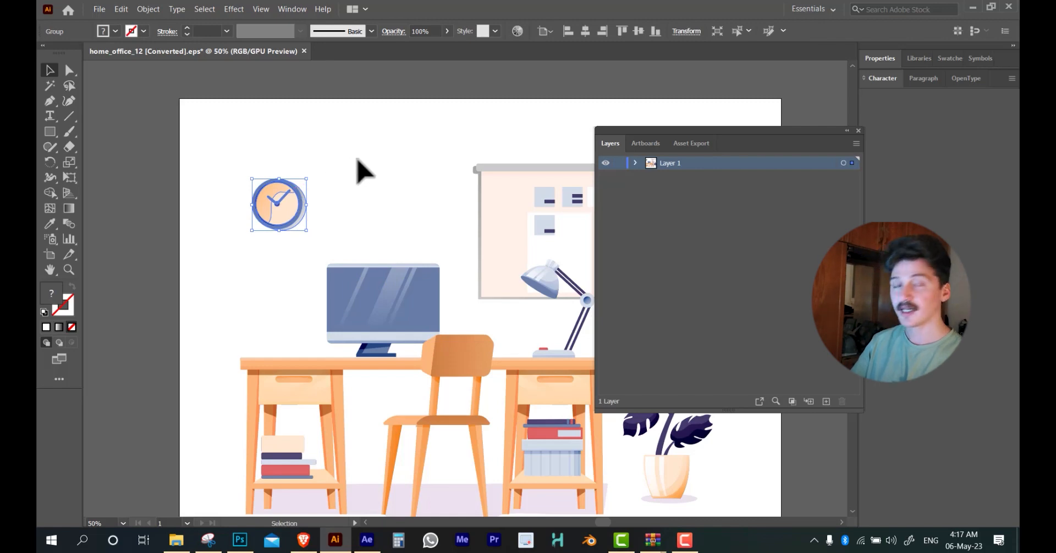
pyautogui.press('a')
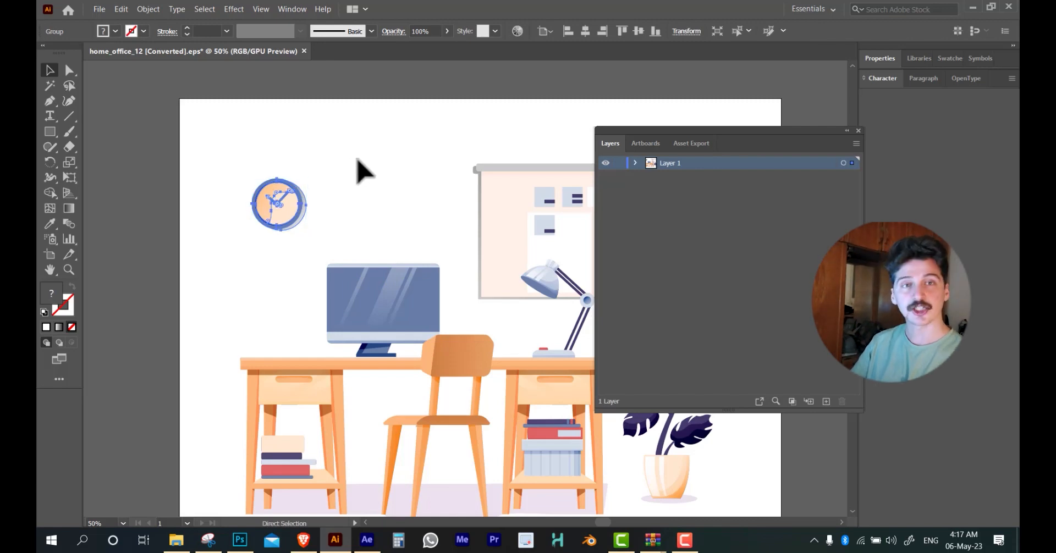
pyautogui.hotkey('ctrl', 'x')
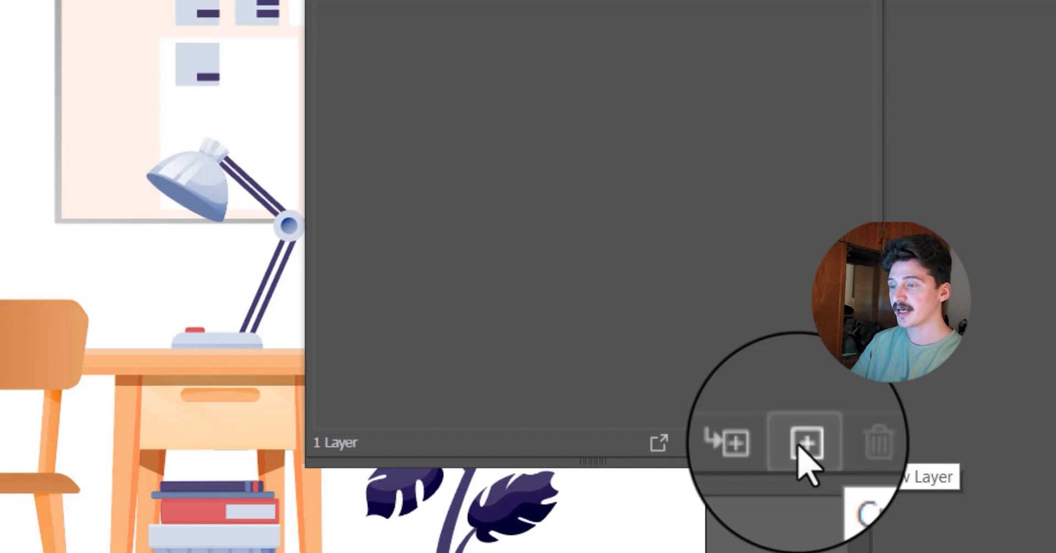
# Create a new layer above Layer 1 and paste the cut clock in place on it
pyautogui.click(799, 444)
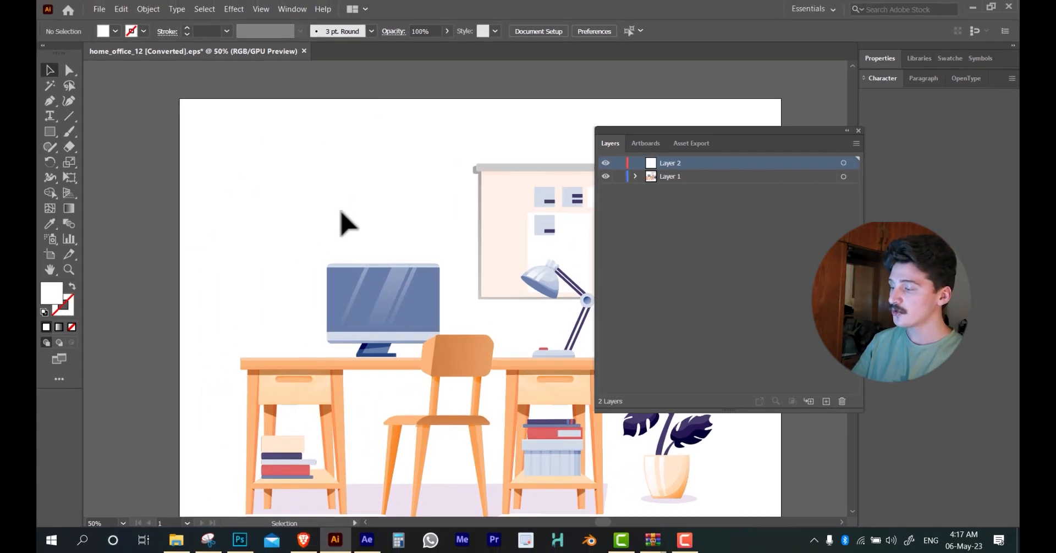
pyautogui.hotkey('ctrl', 'shift', 'v')
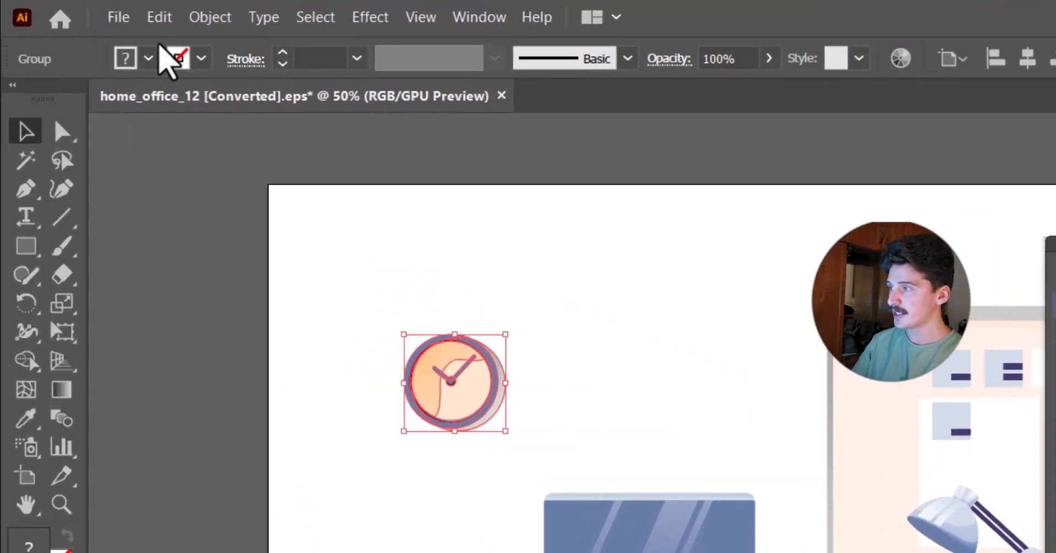
pyautogui.hotkey('ctrl', 'z')
pyautogui.click(159, 17)
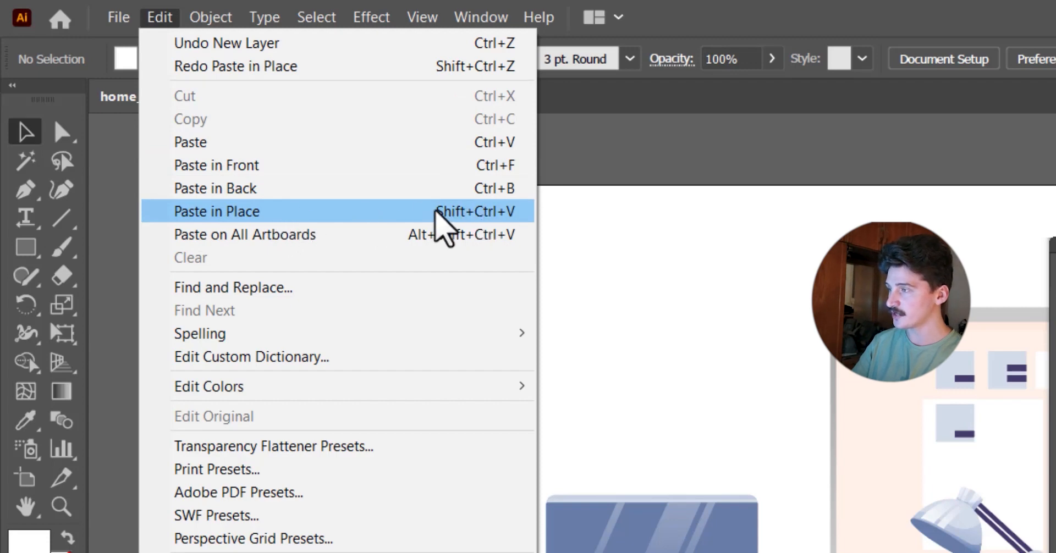
pyautogui.click(385, 214)
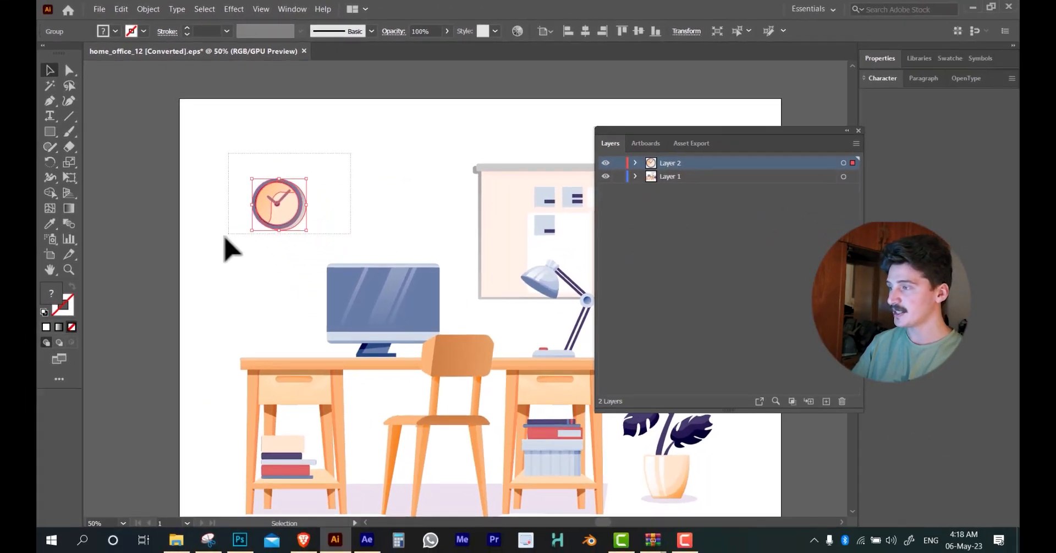
pyautogui.click(334, 223)
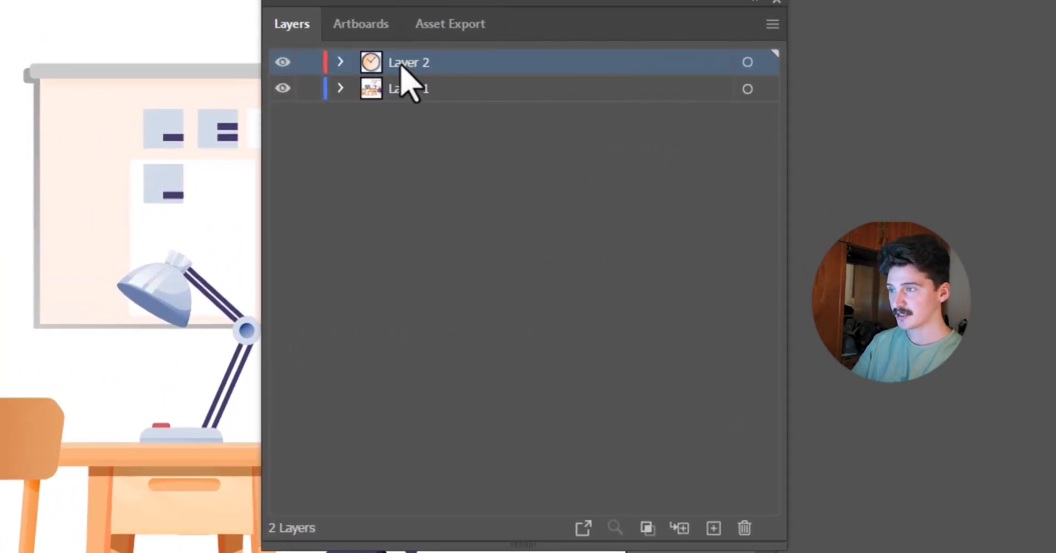
# Rename the layer holding the clock to "clock"
pyautogui.doubleClick(401, 65)
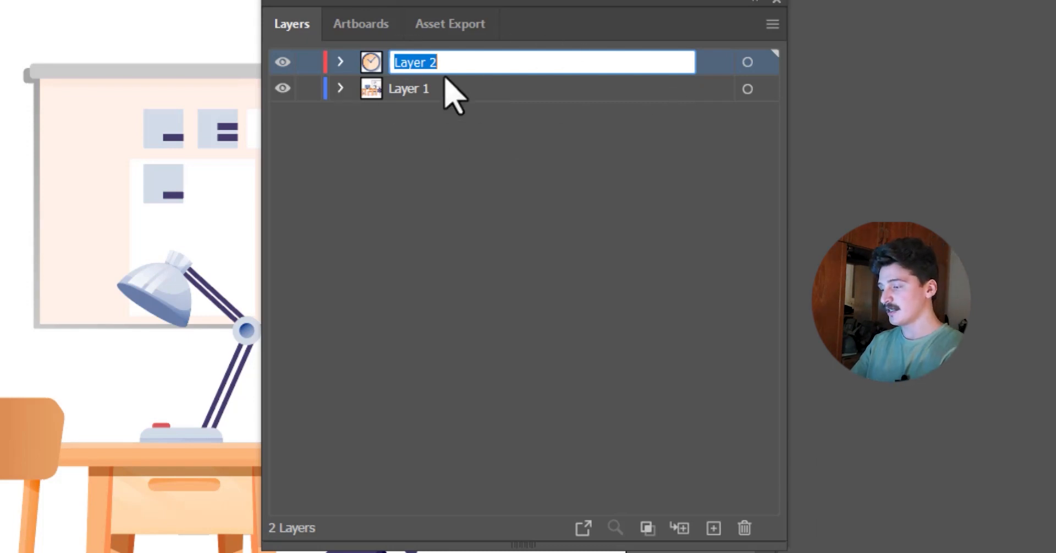
pyautogui.write('clock')
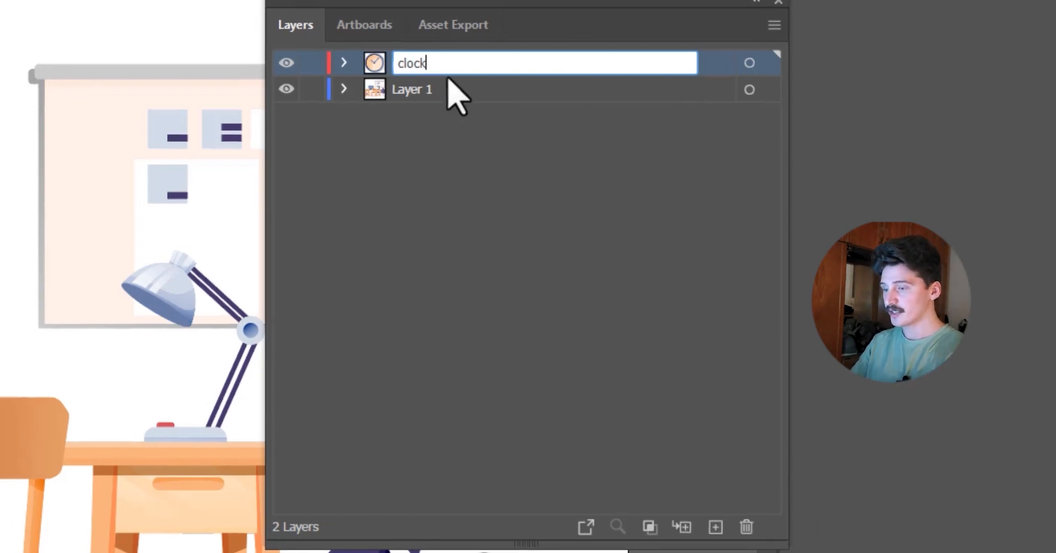
pyautogui.press('Return')
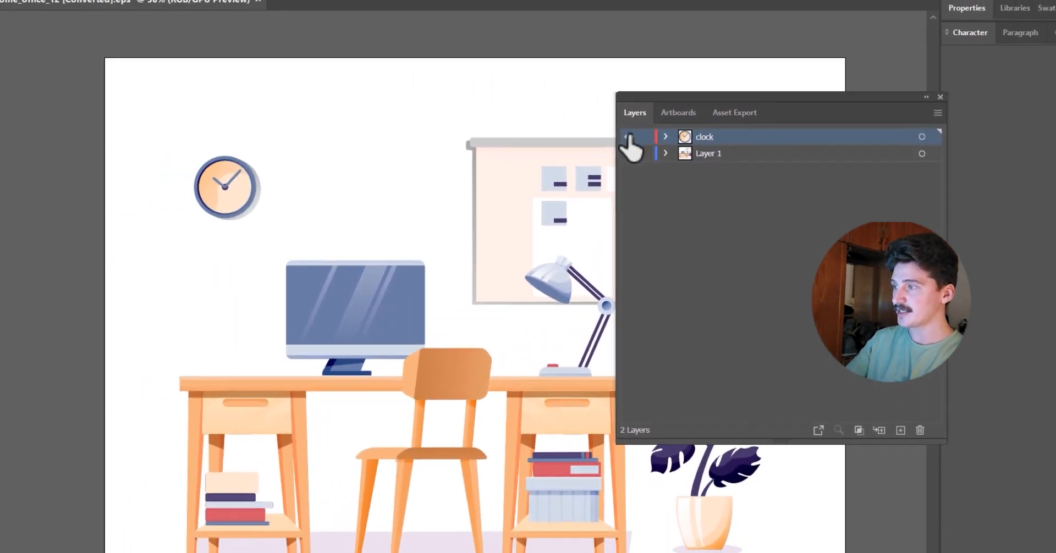
# Toggle the clock layer's visibility off and on to check which artwork it contains
pyautogui.click(582, 127)
pyautogui.click(582, 126)
pyautogui.click(582, 126)
pyautogui.click(582, 126)
pyautogui.click(631, 137)
pyautogui.click(631, 137)
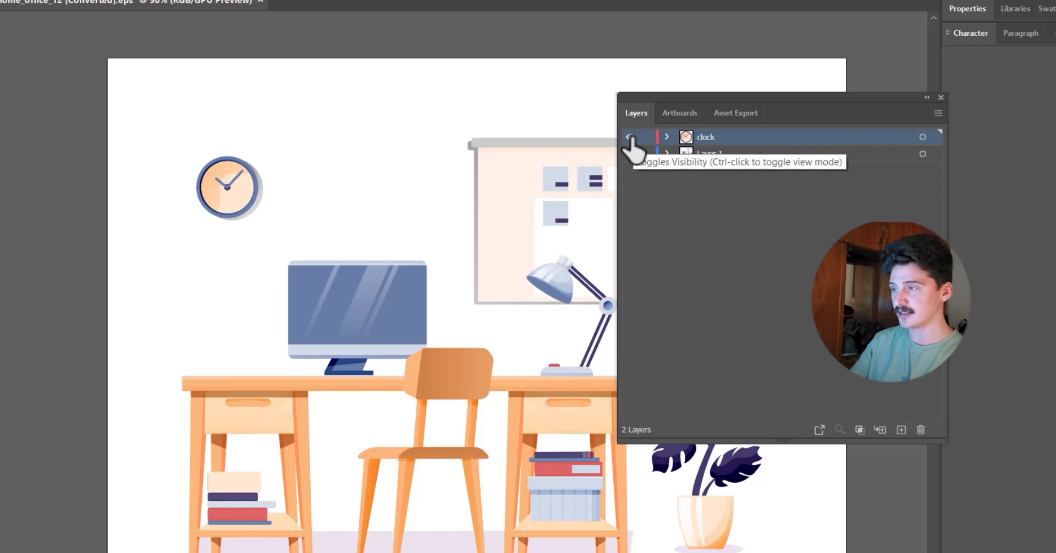
pyautogui.click(631, 137)
pyautogui.click(630, 137)
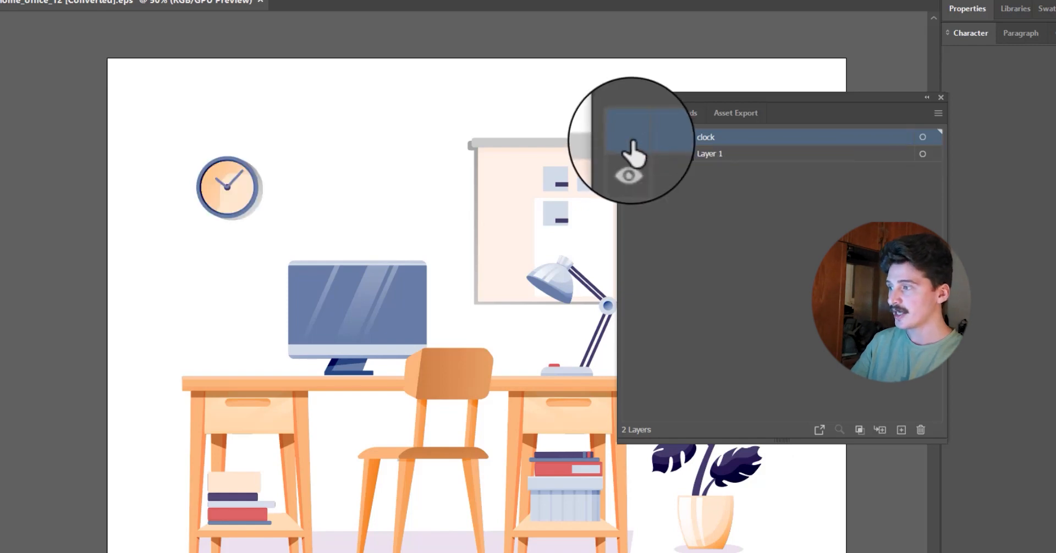
pyautogui.click(632, 139)
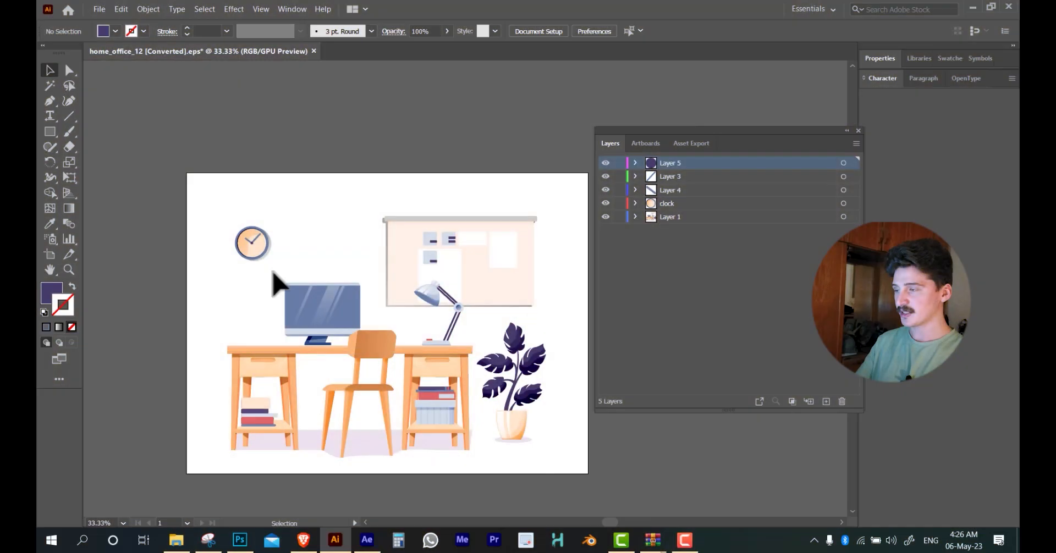
# Select the computer monitor group and examine its screen, frame and stand against the desk
pyautogui.scroll(4, 275, 281)
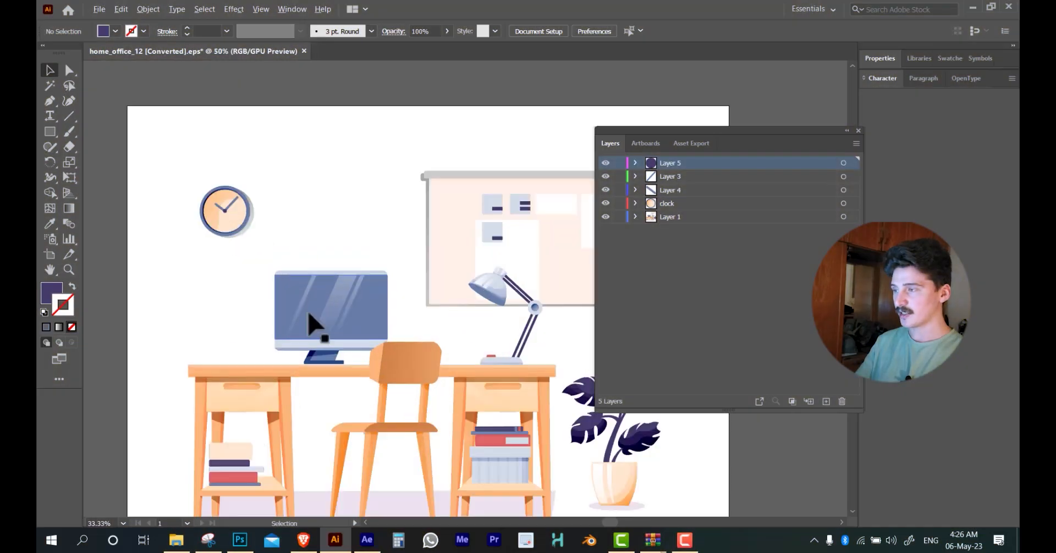
pyautogui.click(349, 300)
pyautogui.scroll(-5, 350, 300)
pyautogui.scroll(4, 358, 311)
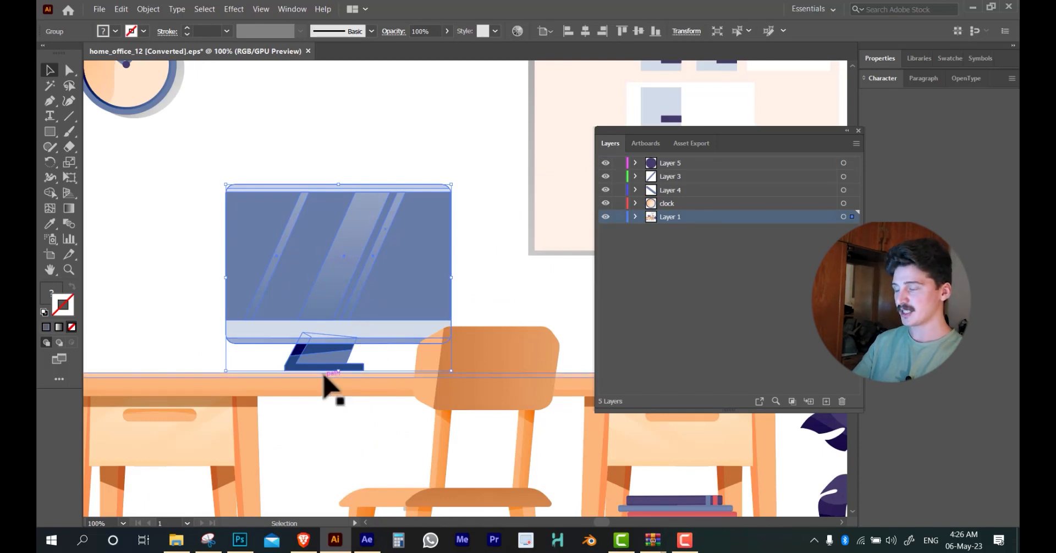
pyautogui.scroll(-4, 373, 341)
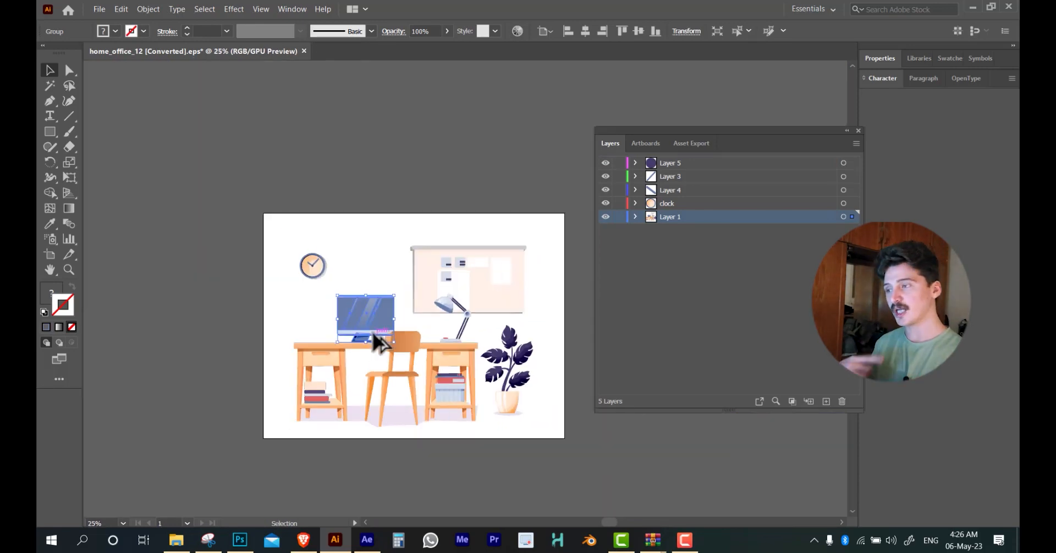
pyautogui.scroll(3, 373, 340)
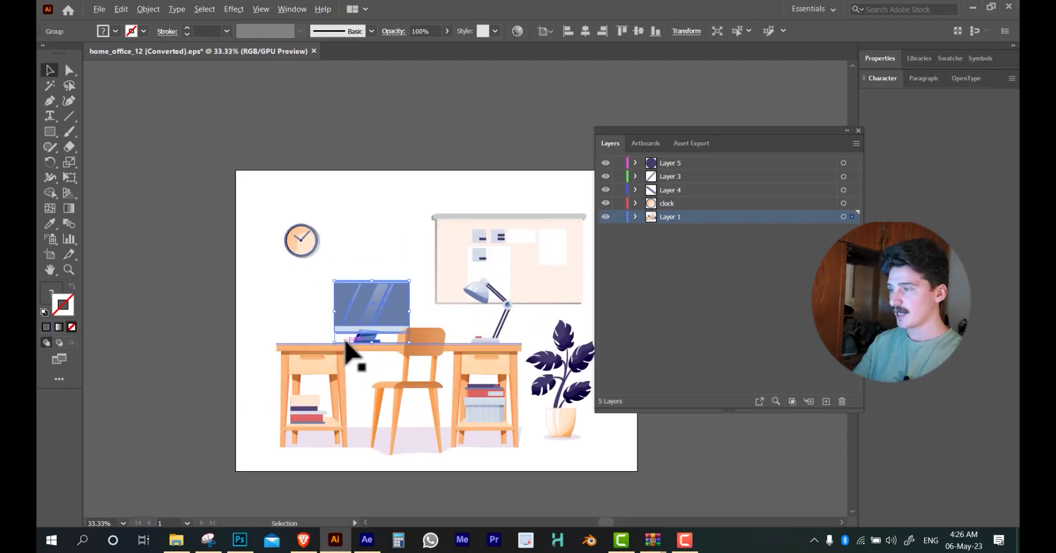
pyautogui.scroll(-2, 384, 77)
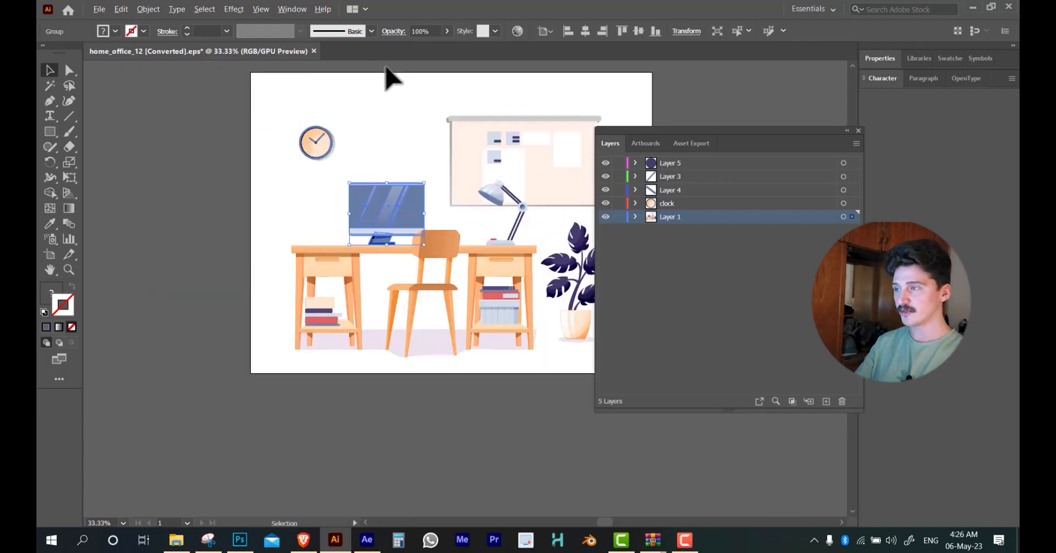
pyautogui.scroll(2, 389, 266)
pyautogui.moveTo(386, 172)
pyautogui.mouseDown()
pyautogui.moveTo(387, 189)
pyautogui.moveTo(385, 123)
pyautogui.moveTo(383, 172)
pyautogui.mouseUp()
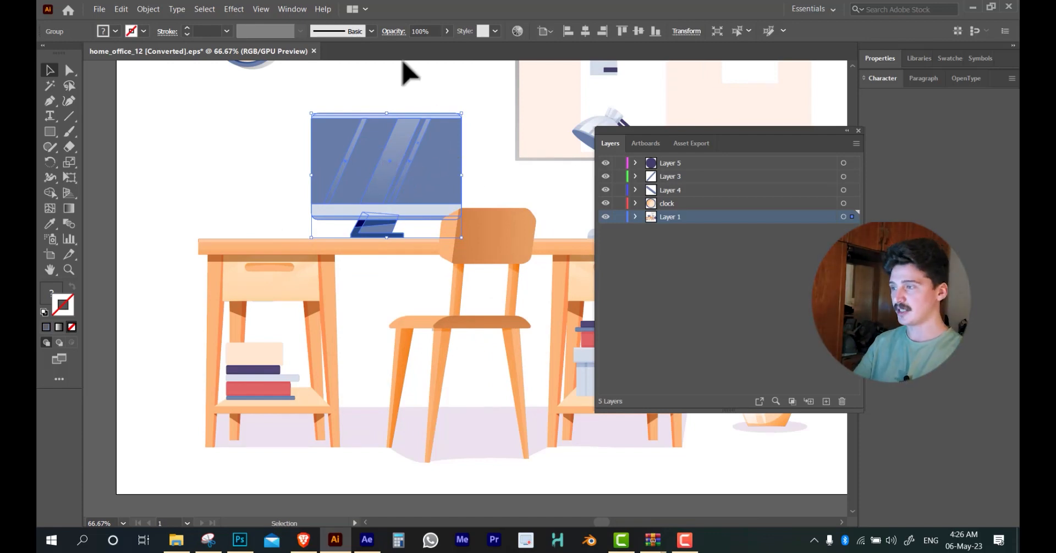
pyautogui.moveTo(403, 164); pyautogui.dragTo(403, 216)
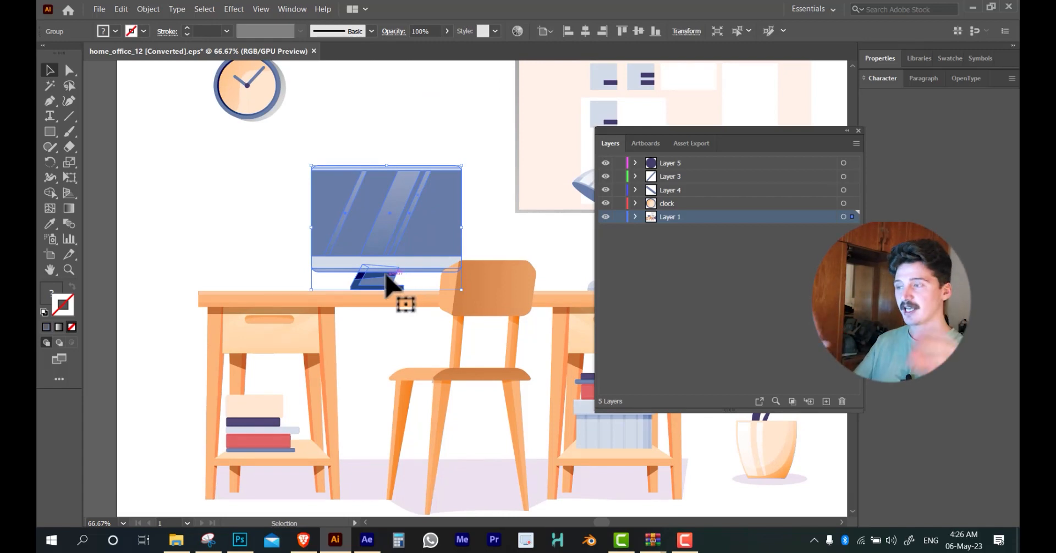
pyautogui.scroll(2, 382, 177)
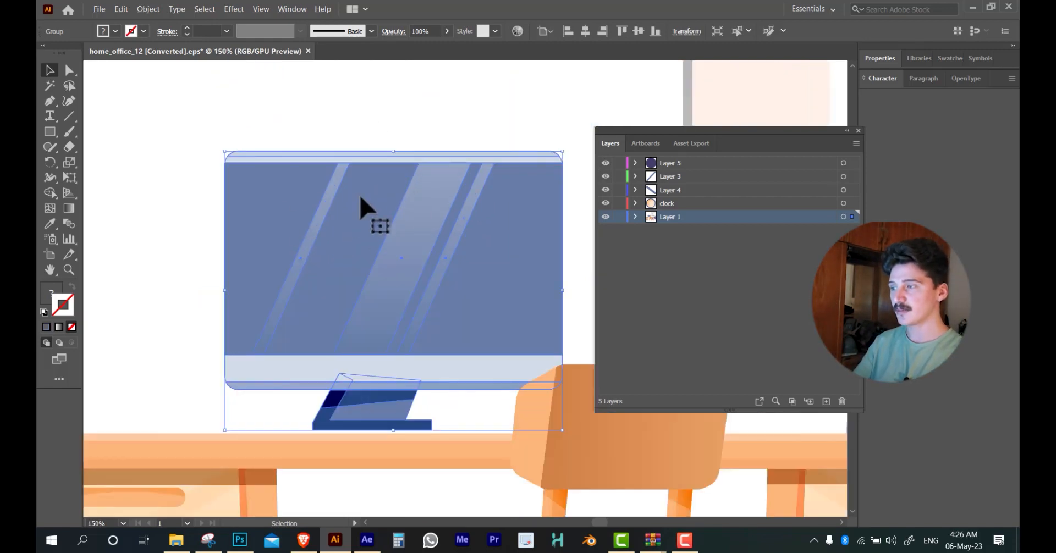
pyautogui.click(188, 378)
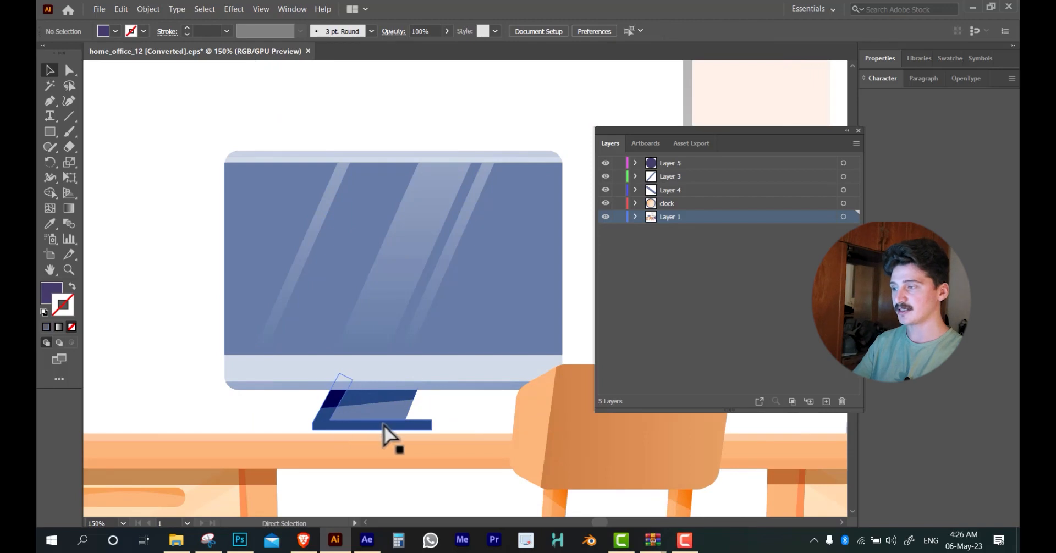
pyautogui.hotkey('ctrl', 'z')
pyautogui.hotkey('ctrl', 'z')
pyautogui.hotkey('ctrl', 'shift', 'z')
pyautogui.hotkey('ctrl', 'shift', 'z')
pyautogui.scroll(-3, 379, 336)
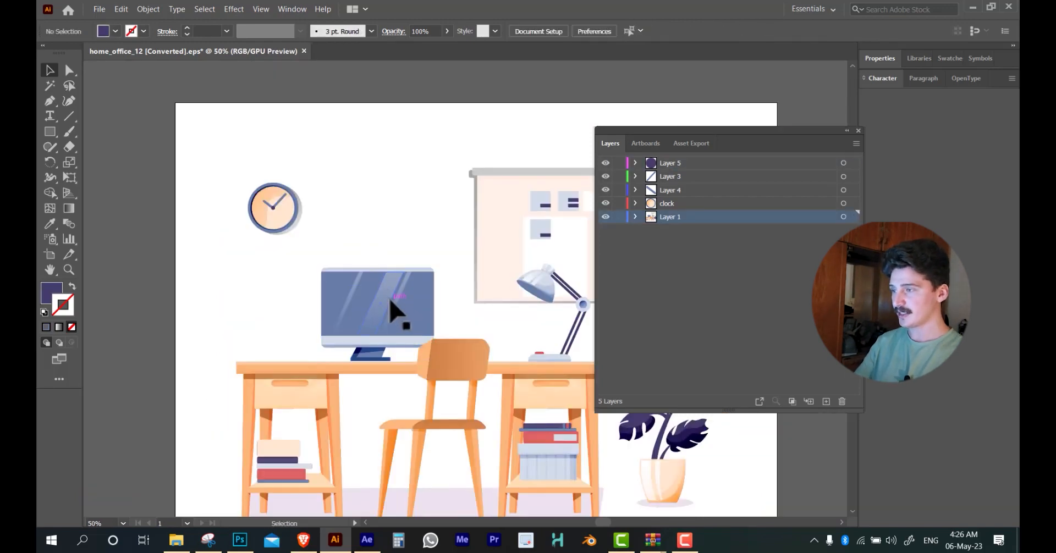
# Cut the computer monitor group from Layer 1 and paste it in place on a new layer directly above
pyautogui.click(370, 321)
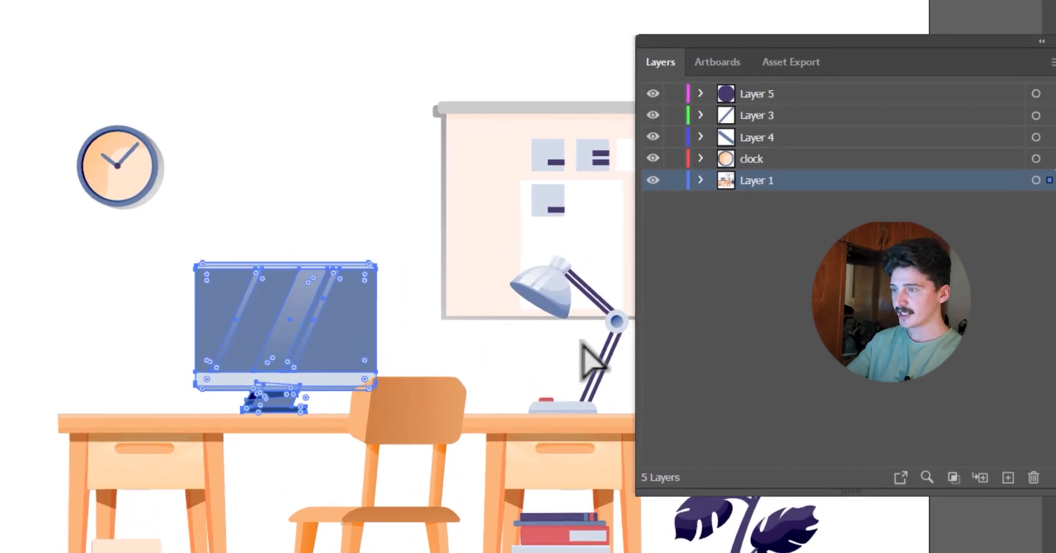
pyautogui.press('Delete')
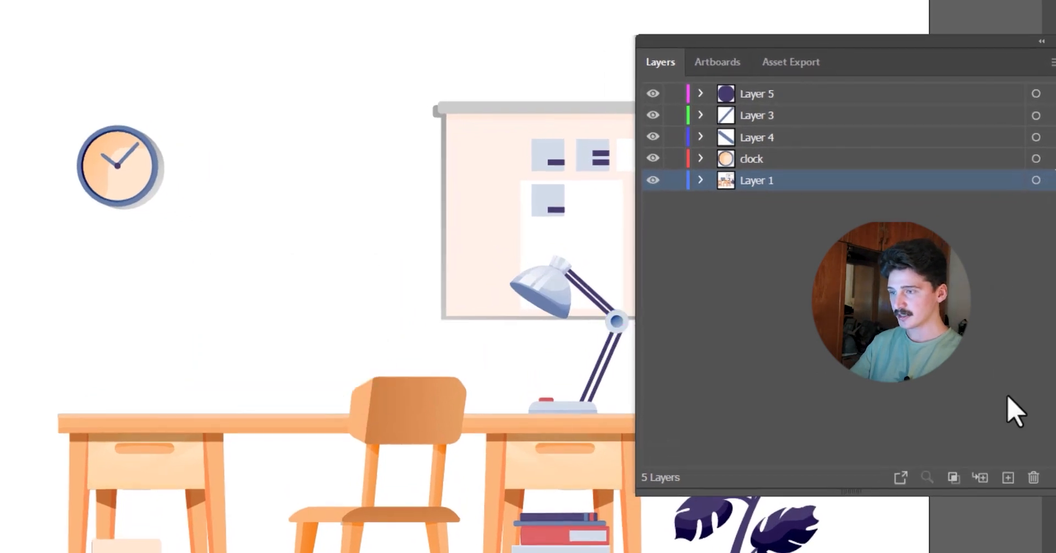
pyautogui.click(1008, 478)
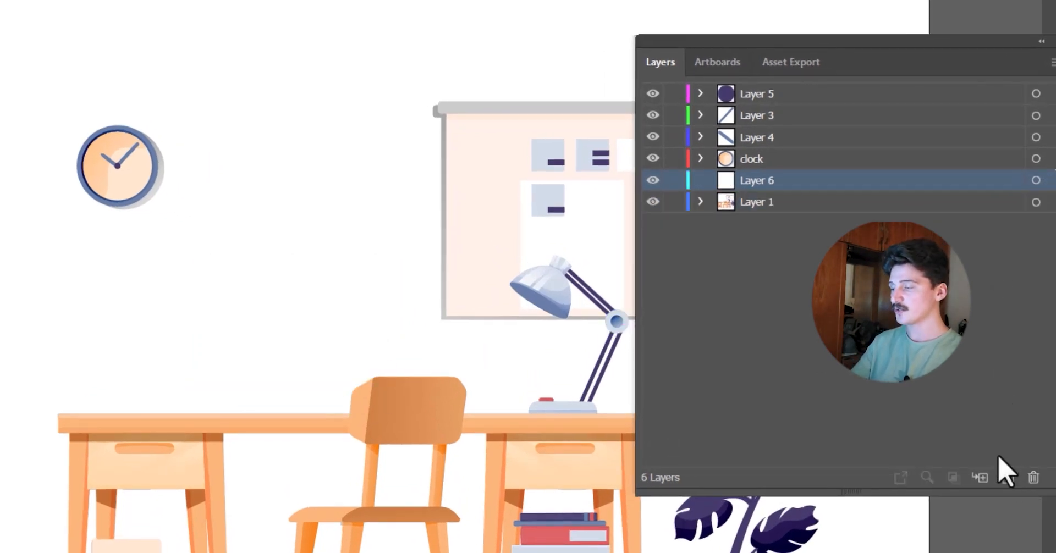
pyautogui.hotkey('ctrl', 'f')
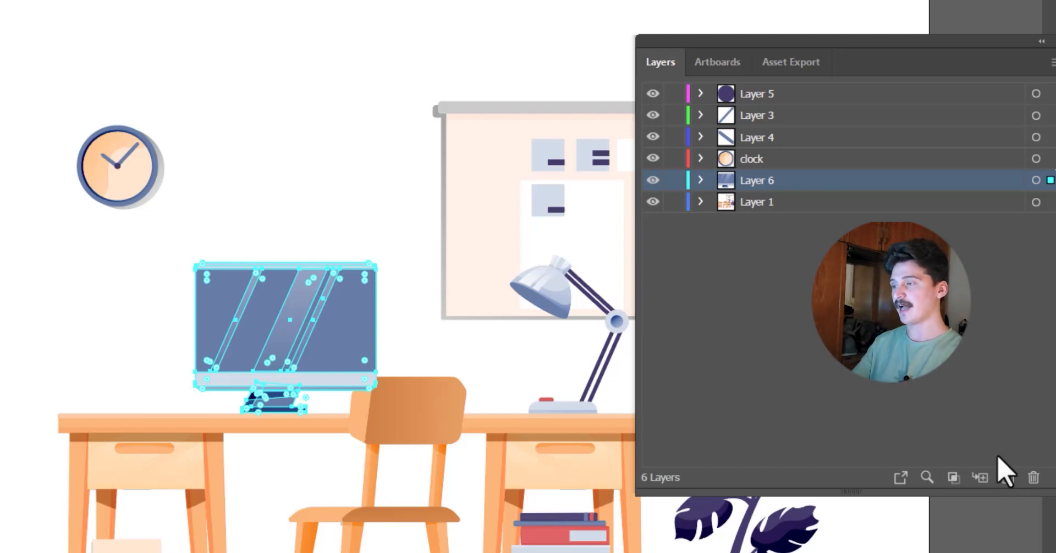
# Try moving the whole monitor group up off the desk and undo the move
pyautogui.scroll(2, 302, 345)
pyautogui.moveTo(381, 264); pyautogui.dragTo(252, 236)
pyautogui.click(316, 127)
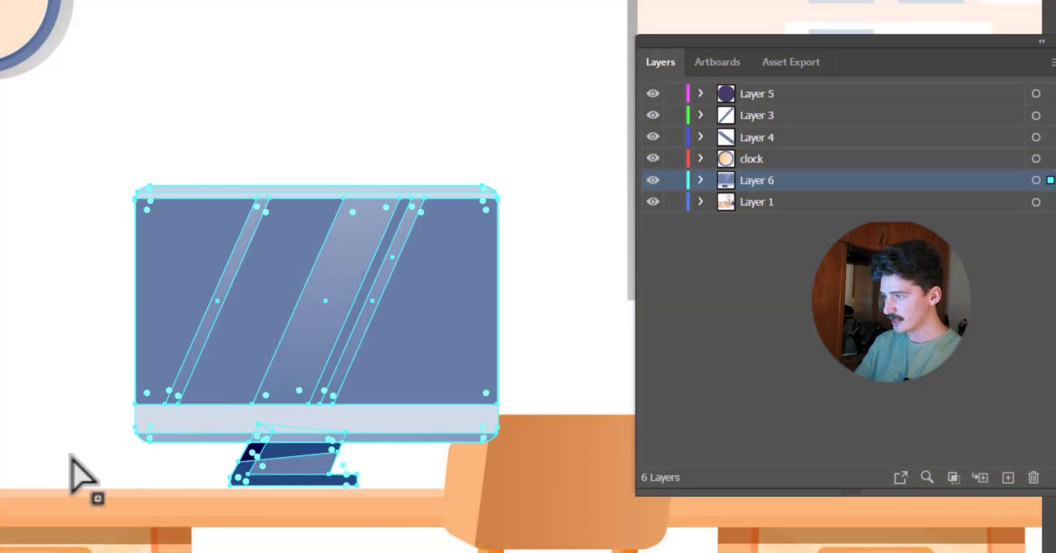
pyautogui.click(295, 158)
pyautogui.moveTo(184, 444); pyautogui.dragTo(242, 363)
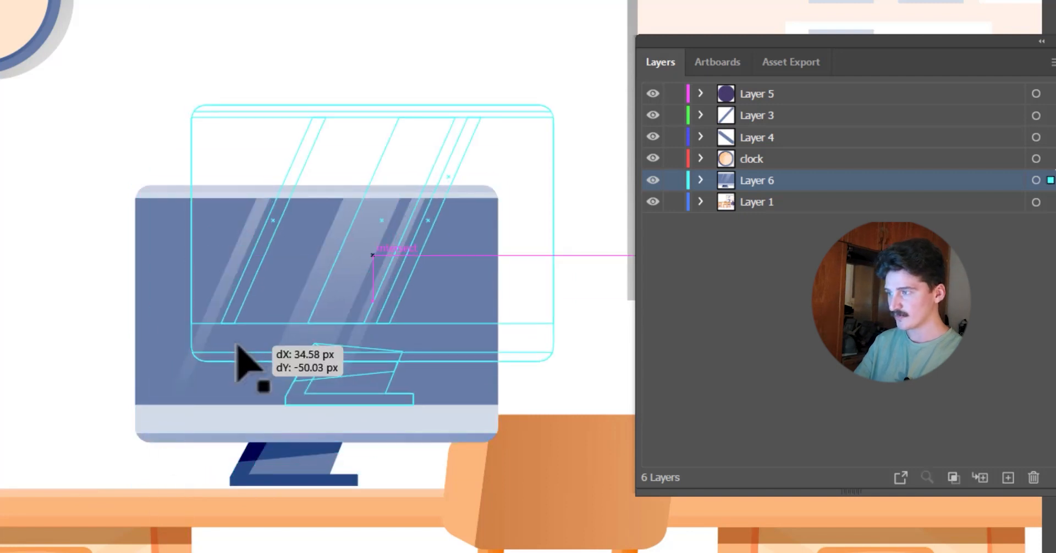
pyautogui.hotkey('ctrl', 'z')
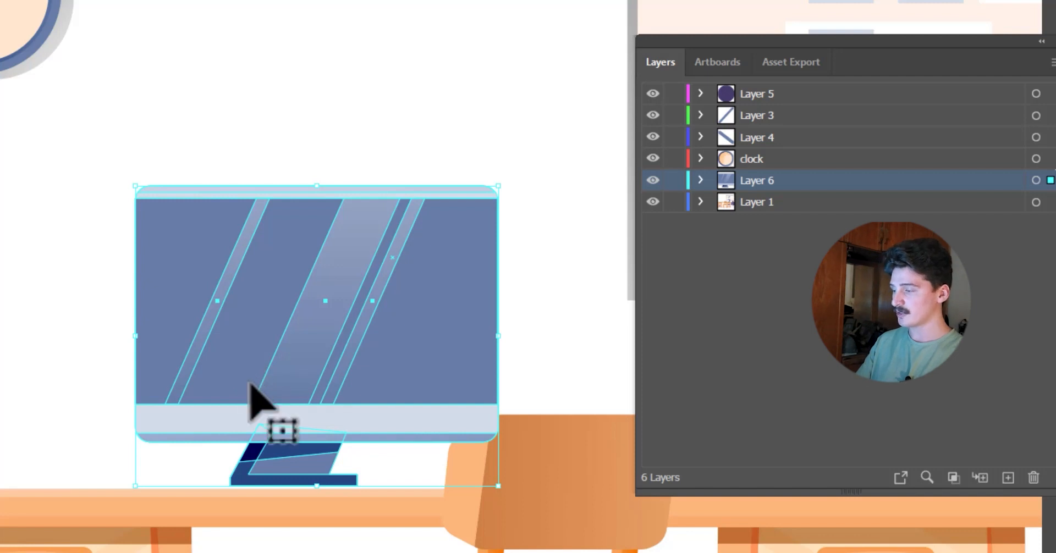
# Ungroup the computer monitor on Layer 6 into its separate pieces
pyautogui.hotkey('ctrl', 'shift', 'g')
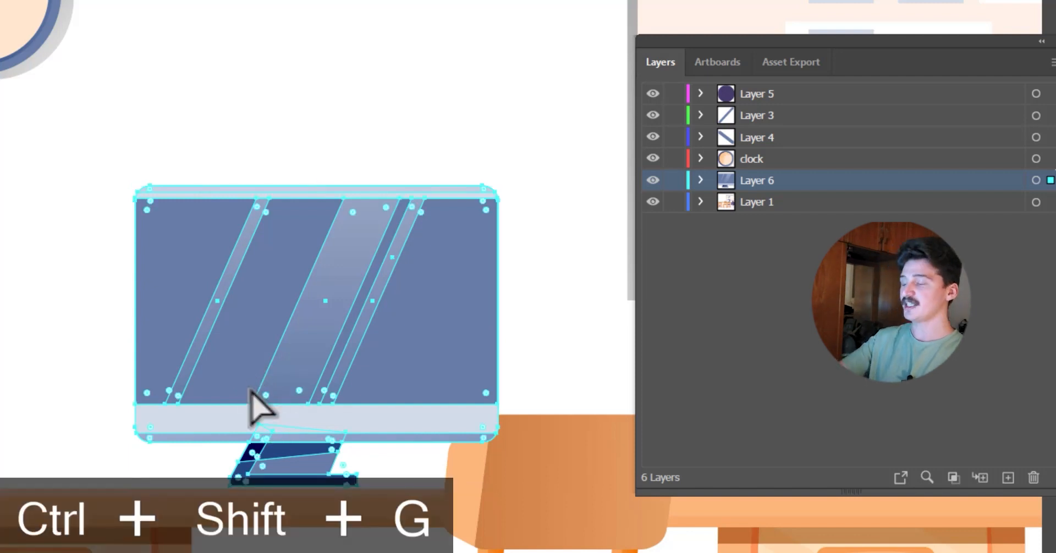
pyautogui.hotkey('ctrl', 'shift', 'g')
pyautogui.hotkey('ctrl', 'shift', 'g')
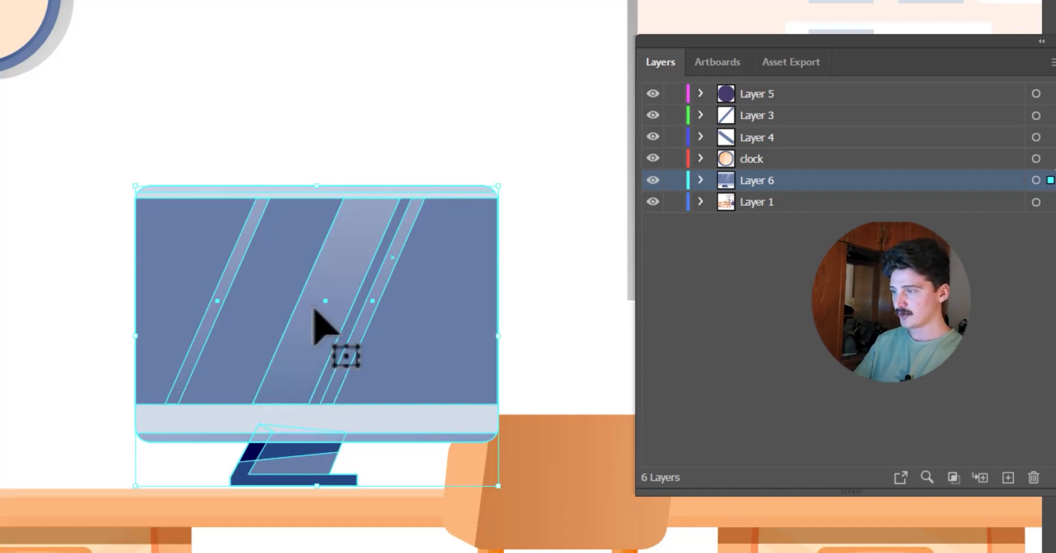
pyautogui.rightClick(314, 309)
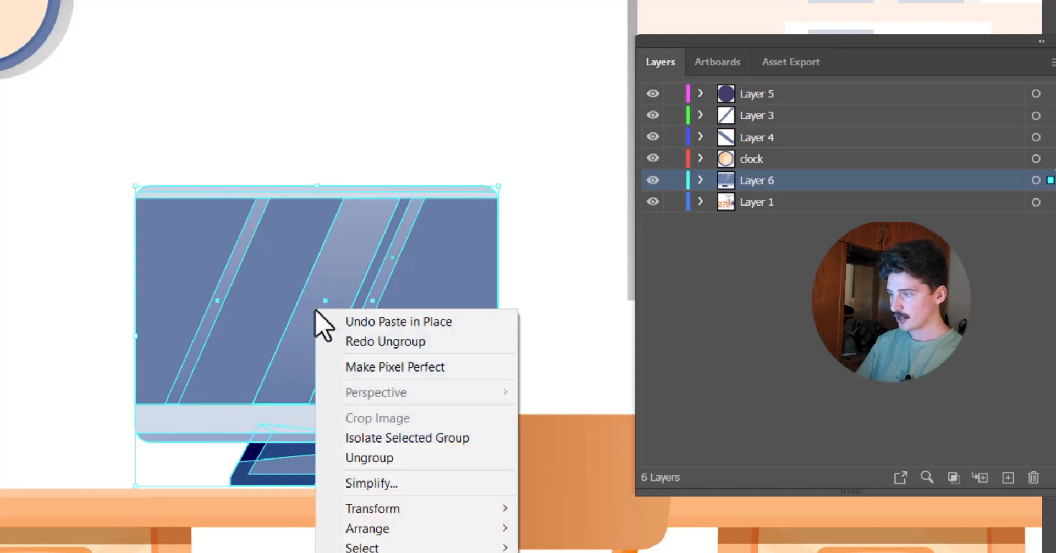
pyautogui.click(388, 457)
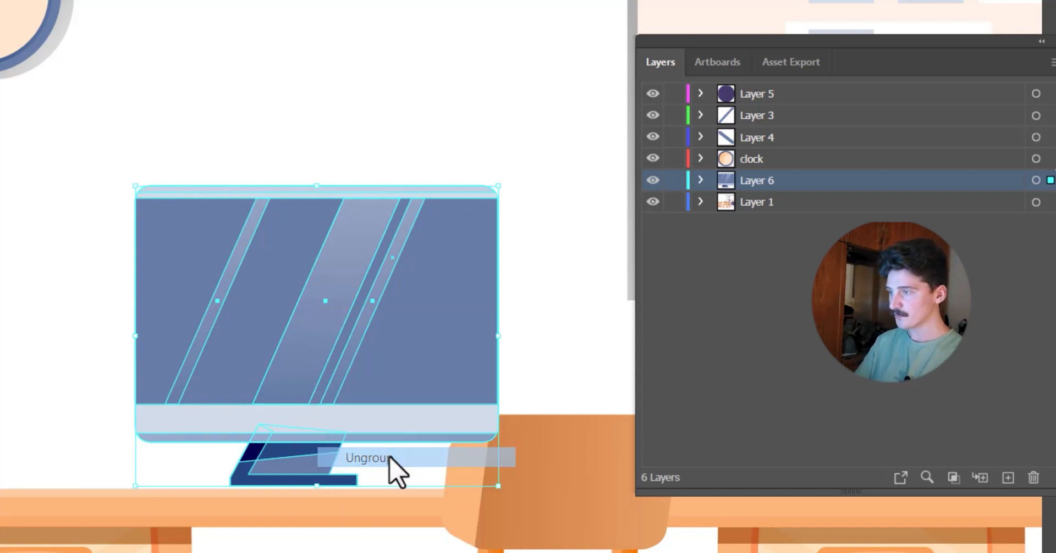
# Try moving individual monitor pieces, such as the glare stripe, screen and frame, and undo each move
pyautogui.moveTo(324, 345)
pyautogui.mouseDown()
pyautogui.moveTo(349, 337)
pyautogui.moveTo(385, 206)
pyautogui.mouseUp()
pyautogui.hotkey('ctrl', 'z')
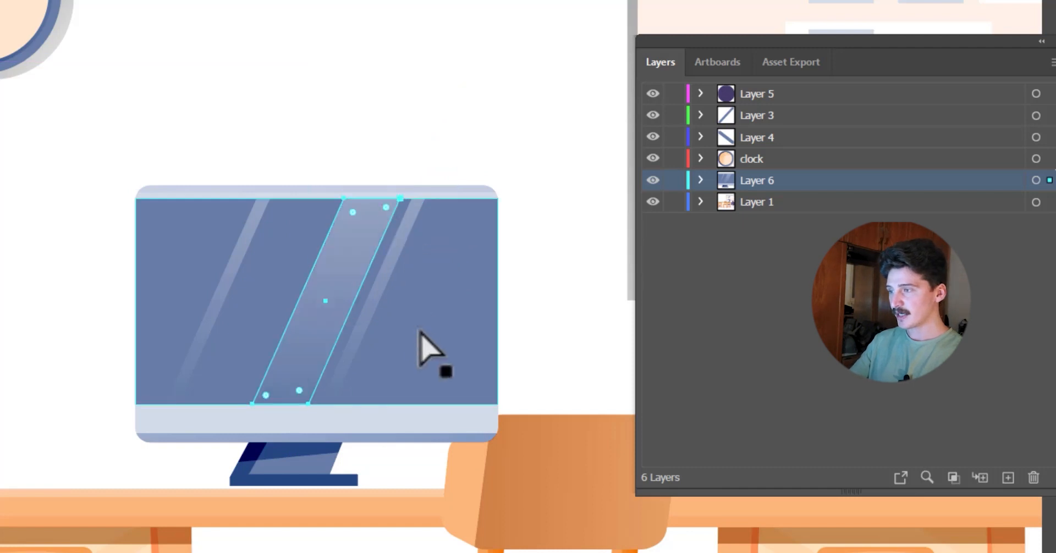
pyautogui.moveTo(457, 314); pyautogui.dragTo(188, 234)
pyautogui.hotkey('ctrl', 'z')
pyautogui.moveTo(374, 435); pyautogui.dragTo(382, 217)
pyautogui.hotkey('ctrl', 'z')
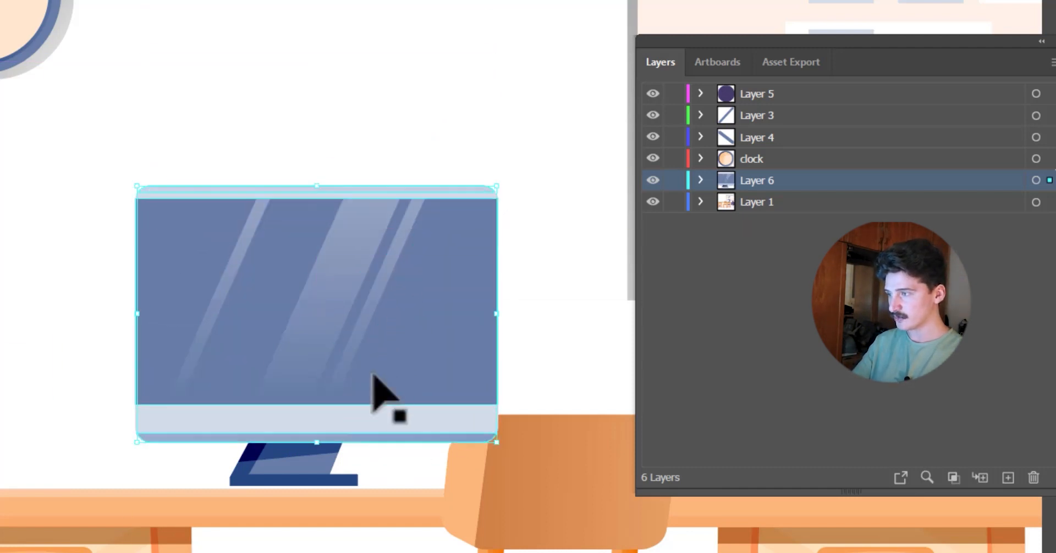
pyautogui.moveTo(331, 350); pyautogui.dragTo(266, 165)
pyautogui.hotkey('ctrl', 'z')
# Select the ungrouped monitor pieces together, try moving them across the wall and undo the move
pyautogui.moveTo(573, 85)
pyautogui.mouseDown()
pyautogui.moveTo(267, 301)
pyautogui.moveTo(129, 454)
pyautogui.moveTo(229, 147)
pyautogui.moveTo(252, 130)
pyautogui.mouseUp()
pyautogui.click(459, 181)
pyautogui.moveTo(353, 287); pyautogui.dragTo(479, 148)
pyautogui.hotkey('ctrl', 'z')
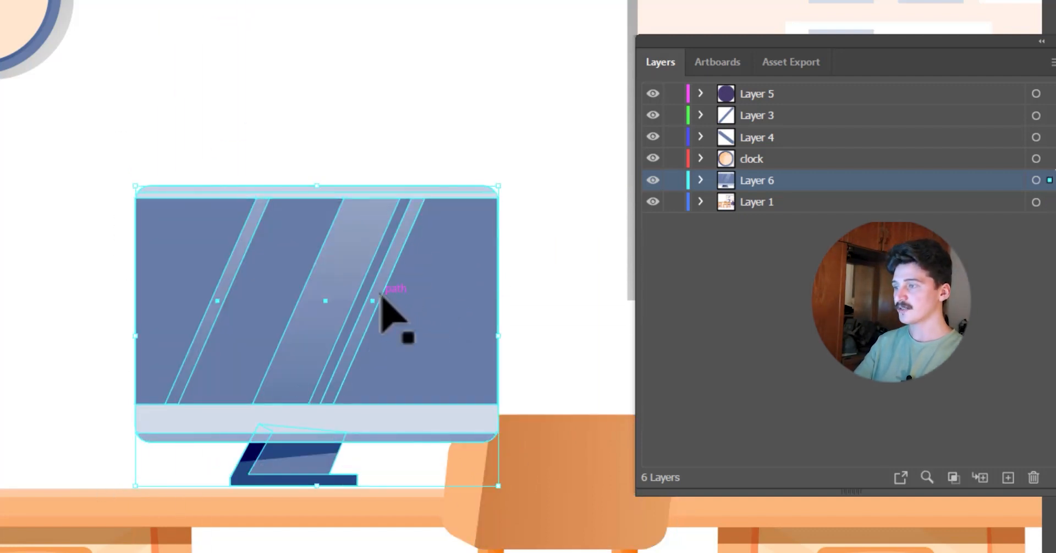
# Isolate the computer monitor group on Layer 6 for editing its separate pieces
pyautogui.click(448, 90)
pyautogui.click(283, 331)
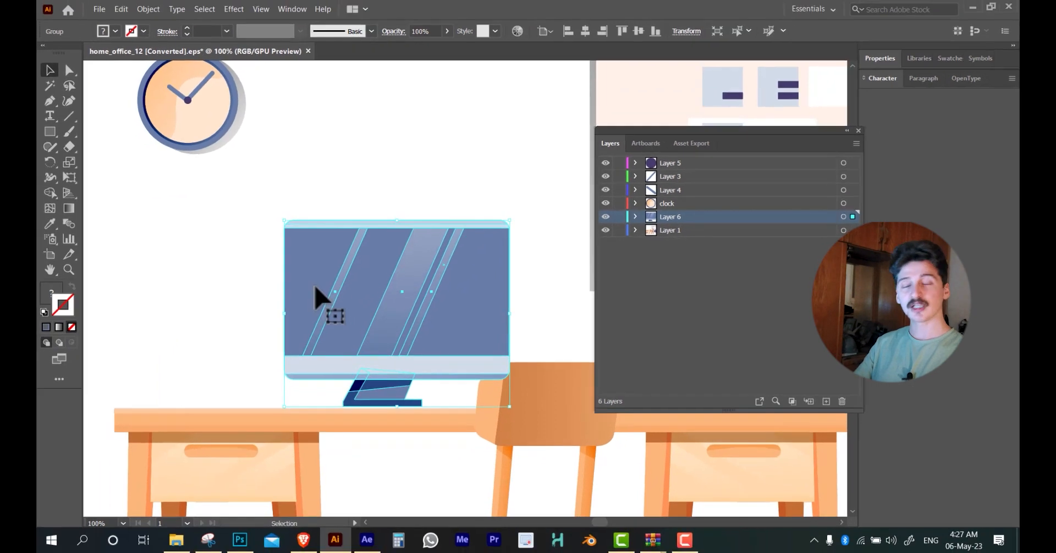
pyautogui.doubleClick(315, 287)
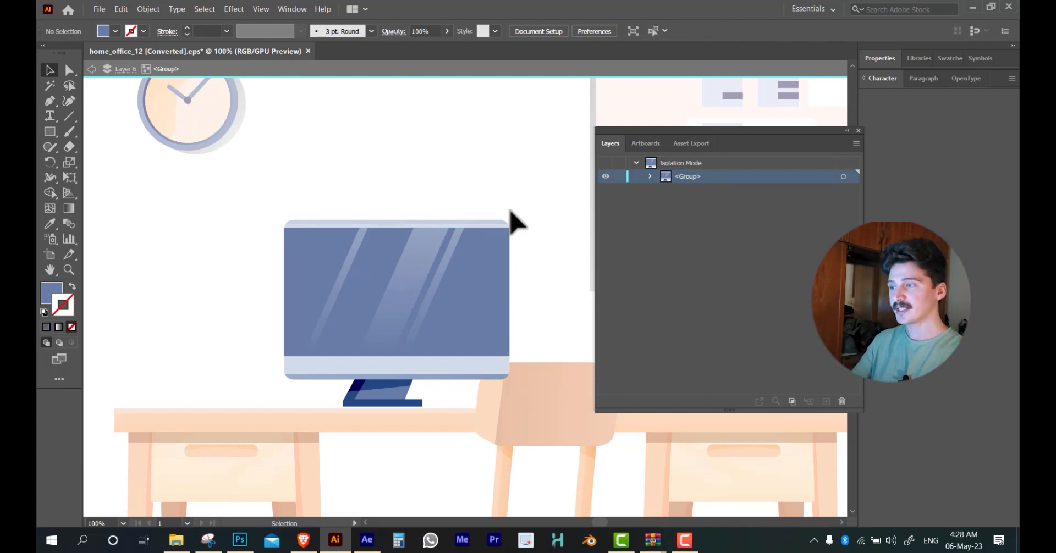
# Try moving the monitor's screen piece inside the isolated group and undo the move
pyautogui.moveTo(359, 342); pyautogui.dragTo(370, 269)
pyautogui.hotkey('ctrl', 'z')
pyautogui.scroll(-6, 379, 262)
pyautogui.scroll(3, 429, 287)
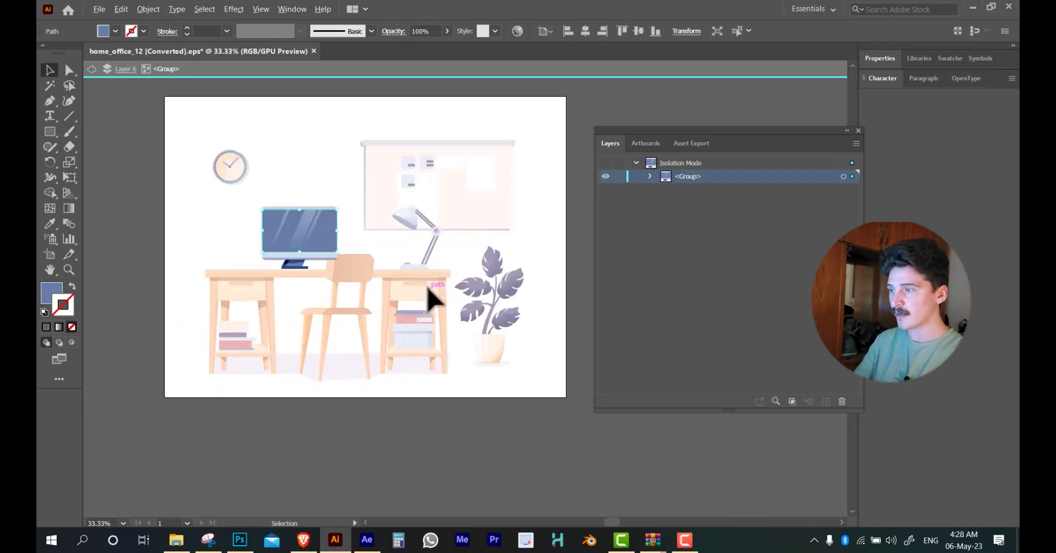
pyautogui.scroll(2, 429, 297)
pyautogui.scroll(-2, 506, 275)
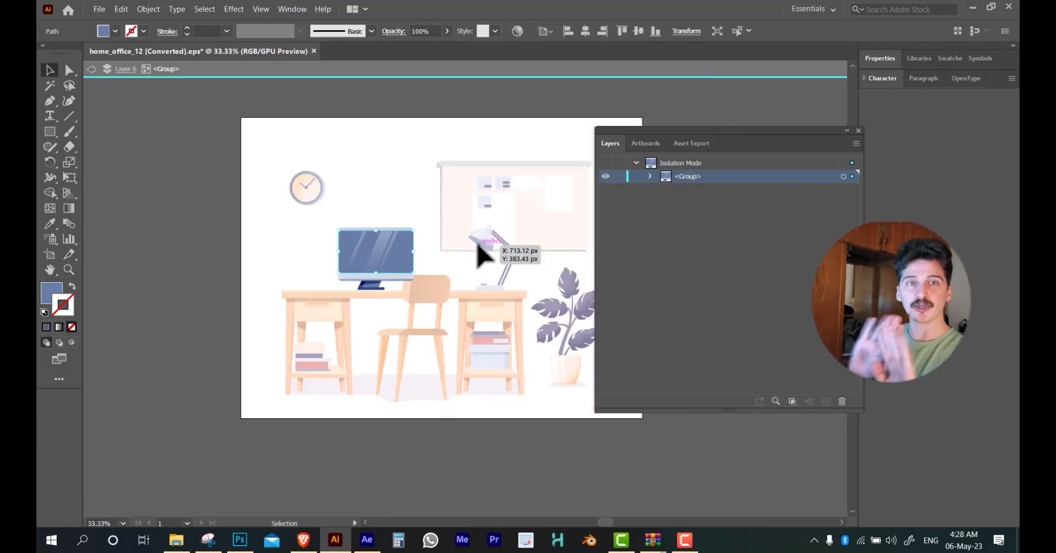
pyautogui.click(476, 301)
pyautogui.moveTo(474, 272); pyautogui.dragTo(458, 353)
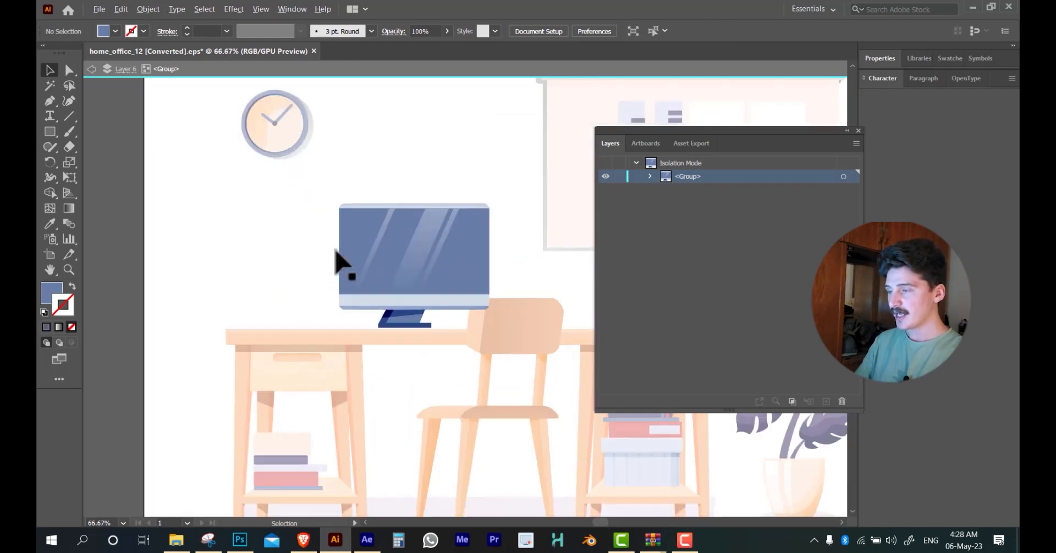
pyautogui.scroll(2, 341, 264)
pyautogui.scroll(1, 434, 273)
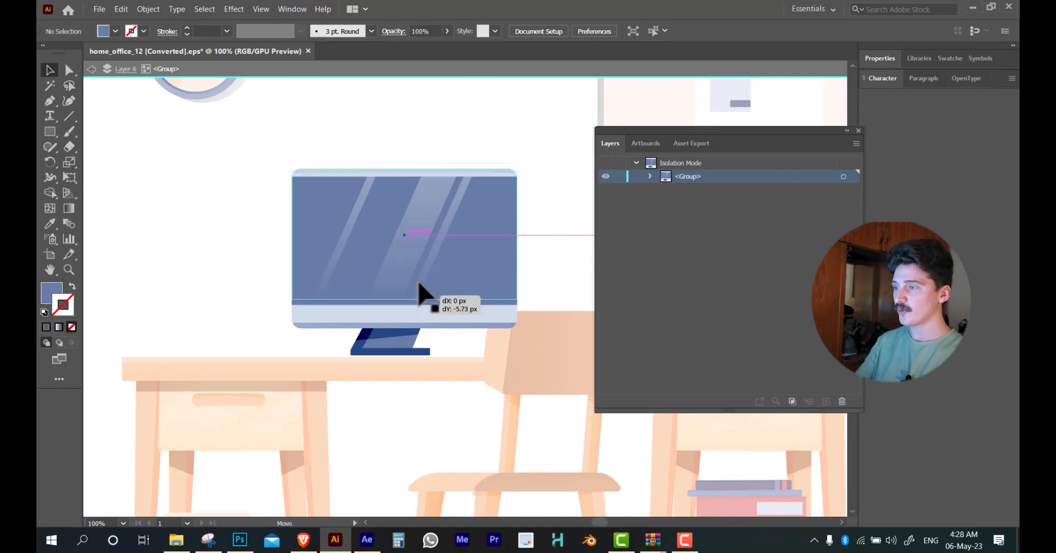
# Select all the monitor's display pieces together, including frame, screen and glare stripes, leaving out the stand
pyautogui.click(421, 285)
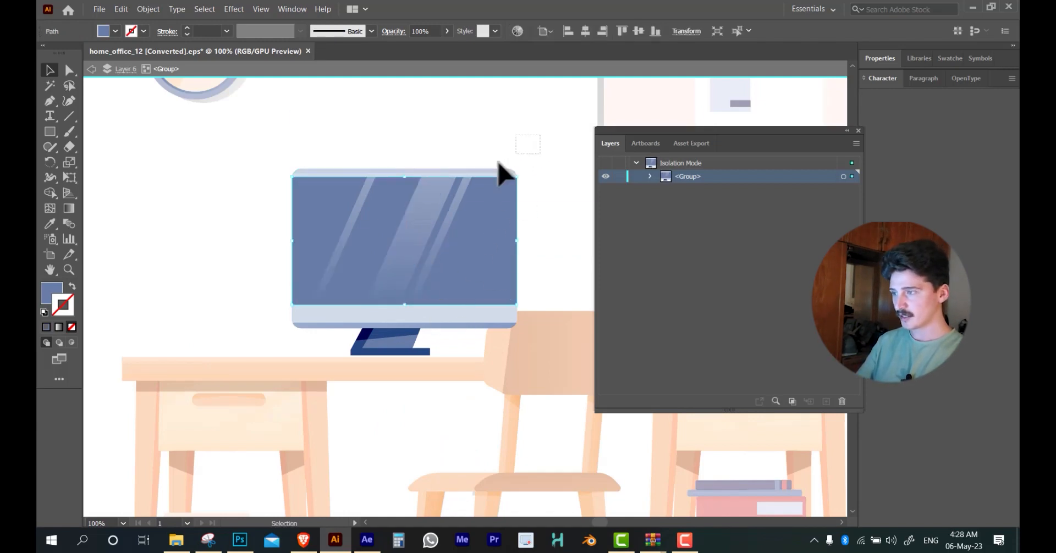
pyautogui.hotkey('ctrl', 'a')
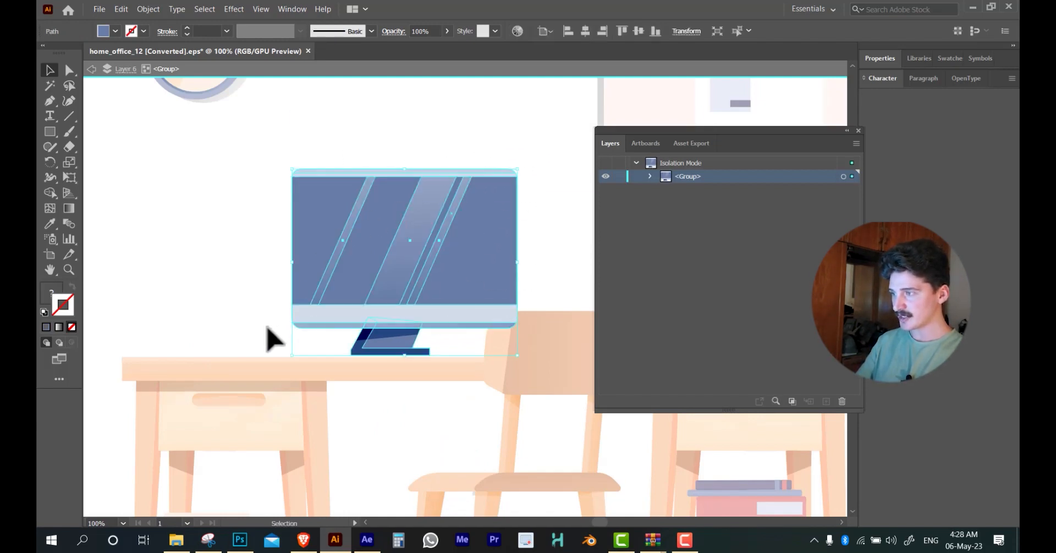
pyautogui.click(447, 154)
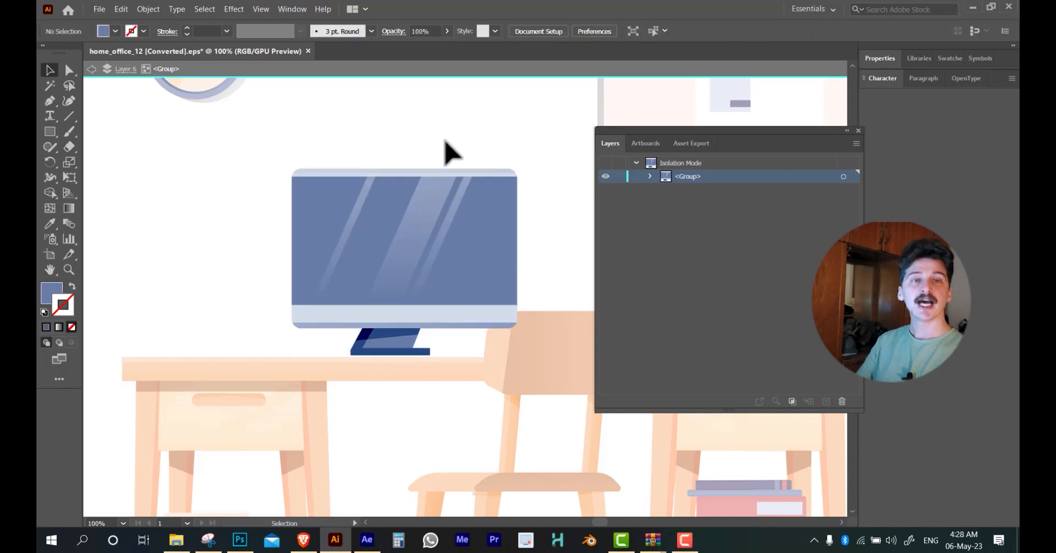
pyautogui.scroll(1, 380, 259)
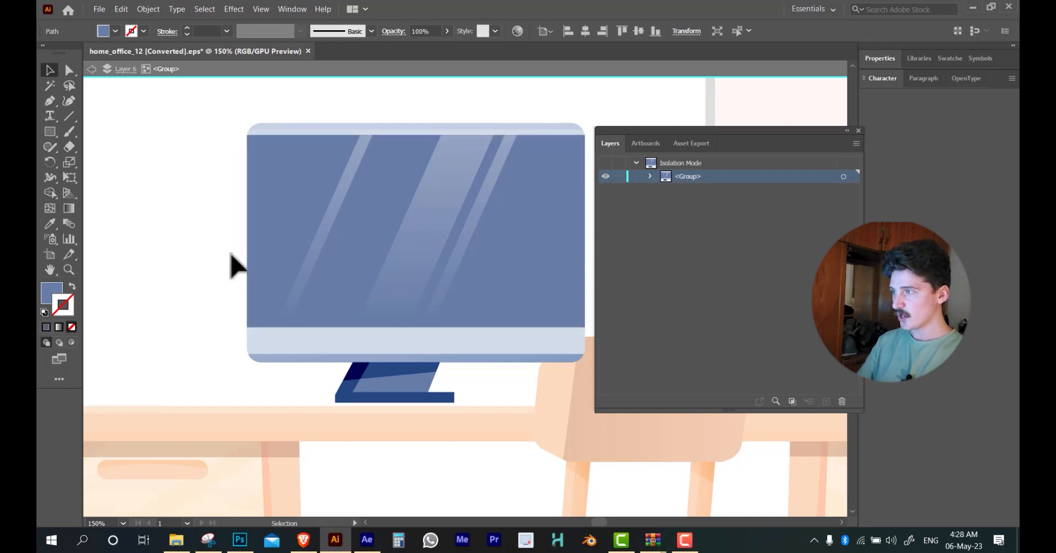
pyautogui.moveTo(431, 217); pyautogui.dragTo(341, 183)
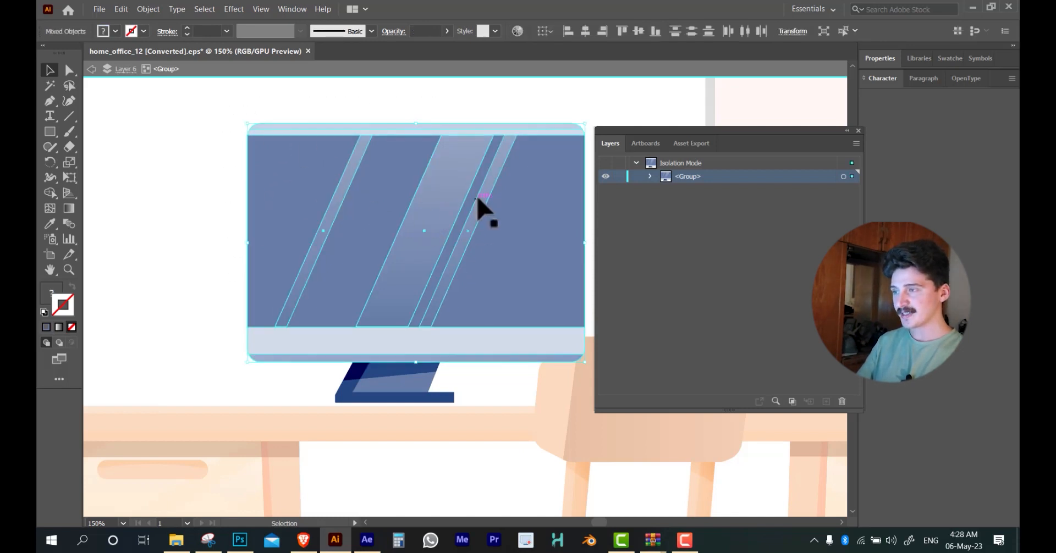
pyautogui.scroll(2, 512, 225)
pyautogui.scroll(-2, 486, 187)
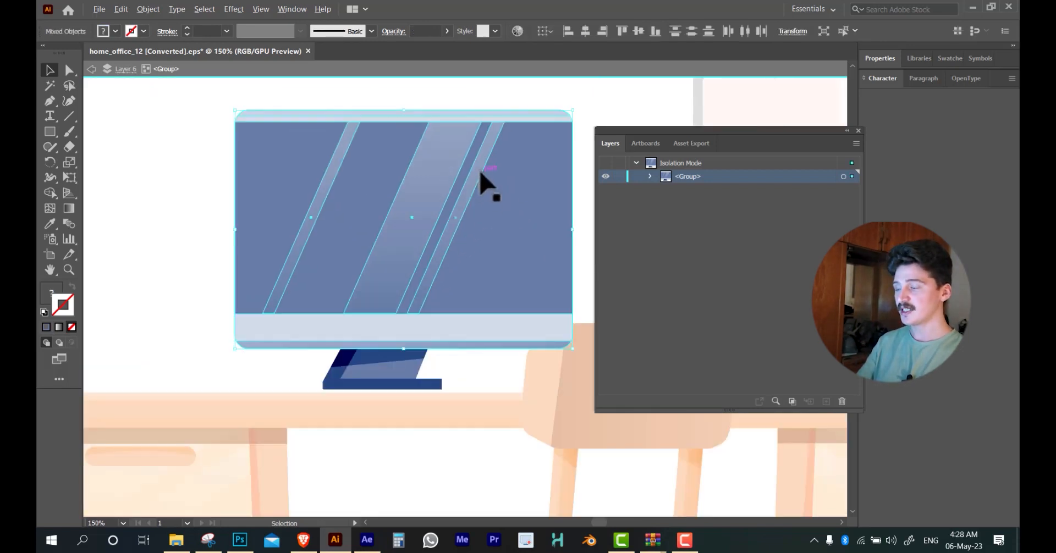
pyautogui.keyDown('shift'); pyautogui.click(477, 204); pyautogui.keyUp('shift')
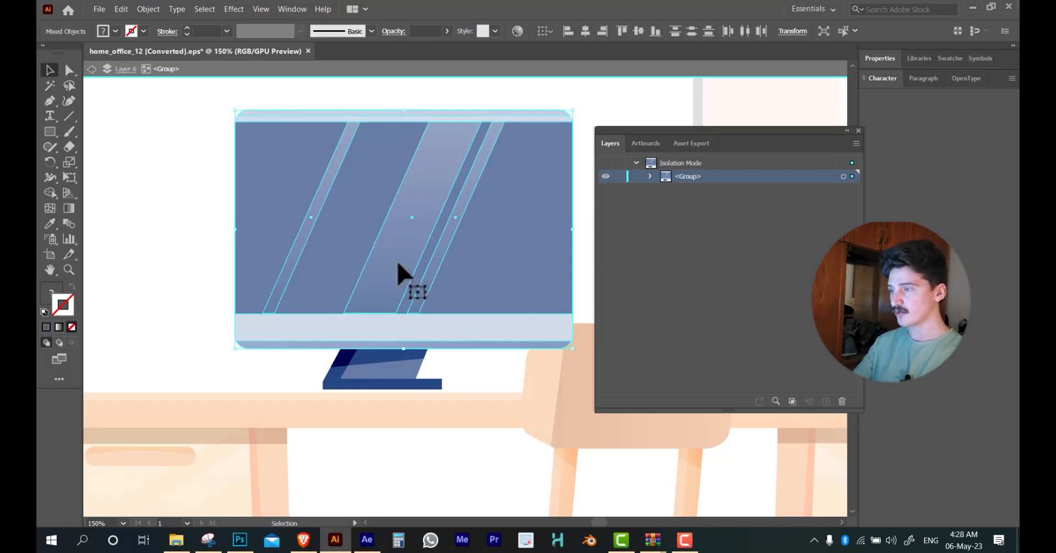
# Try moving the selected display pieces up off the stand and undo each move
pyautogui.moveTo(401, 275); pyautogui.dragTo(434, 142)
pyautogui.hotkey('ctrl', 'z')
pyautogui.moveTo(374, 241); pyautogui.dragTo(400, 159)
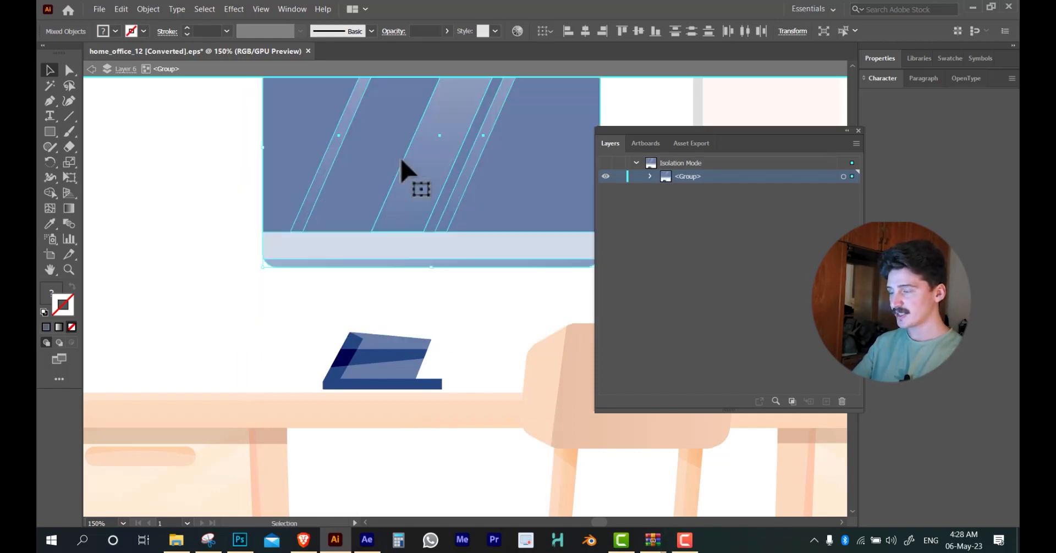
pyautogui.hotkey('ctrl', 'z')
pyautogui.moveTo(320, 293); pyautogui.dragTo(474, 140)
pyautogui.hotkey('ctrl', 'z')
# Try cutting the display pieces from the isolated group and adding a new layer above Layer 6 for them, and undo both
pyautogui.scroll(-2, 429, 217)
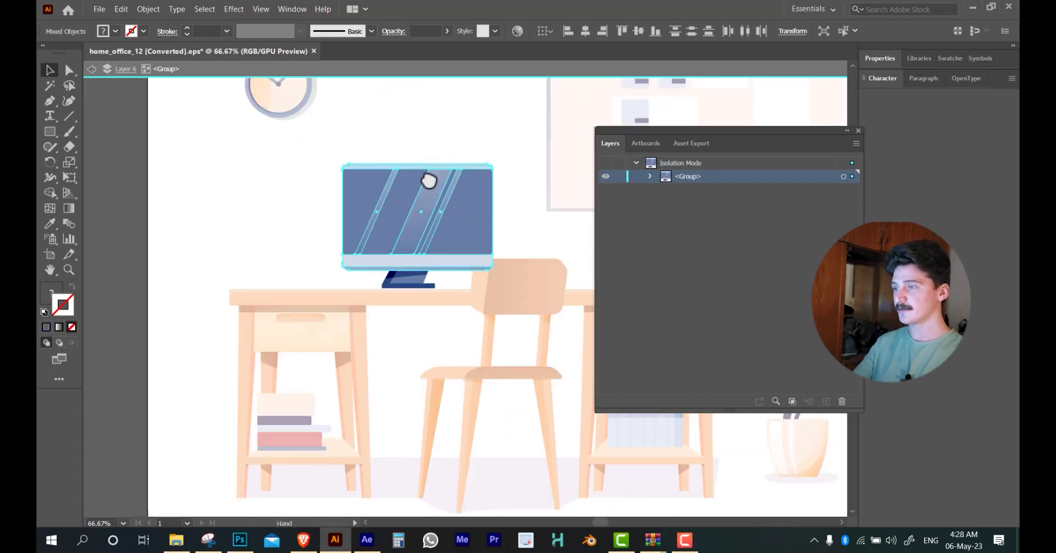
pyautogui.moveTo(429, 179); pyautogui.dragTo(422, 212)
pyautogui.scroll(1, 385, 251)
pyautogui.press('ctrl')
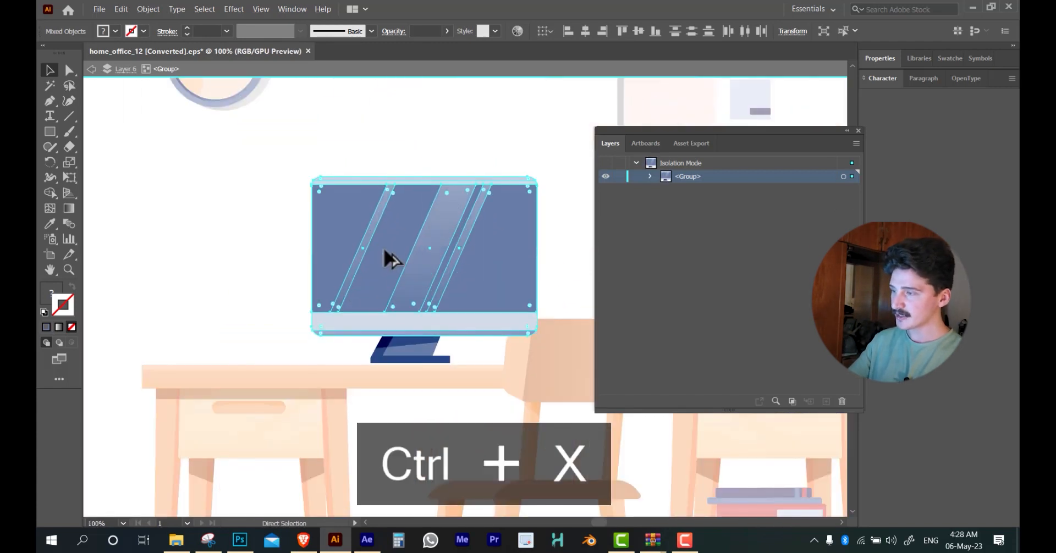
pyautogui.hotkey('ctrl', 'x')
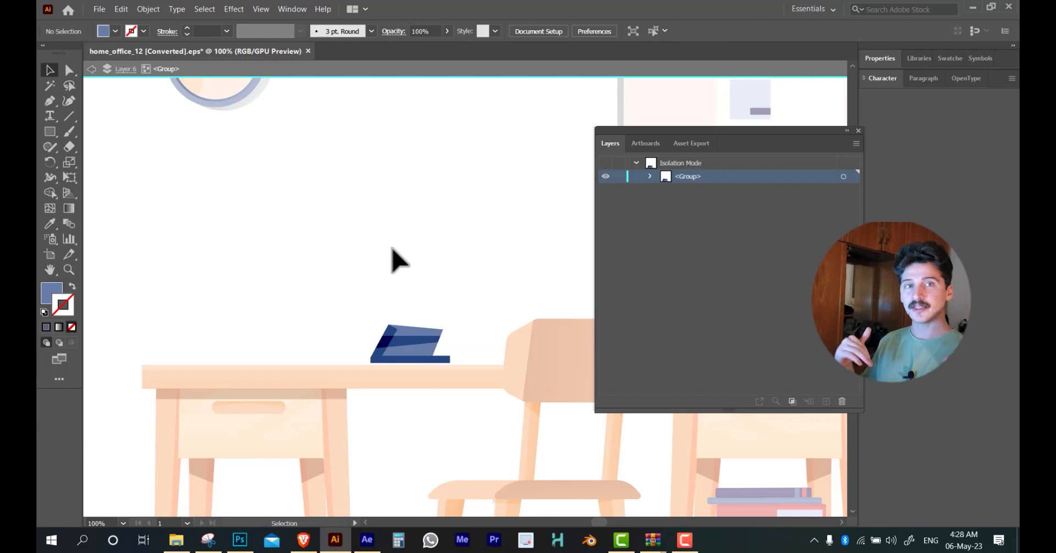
pyautogui.press('Escape')
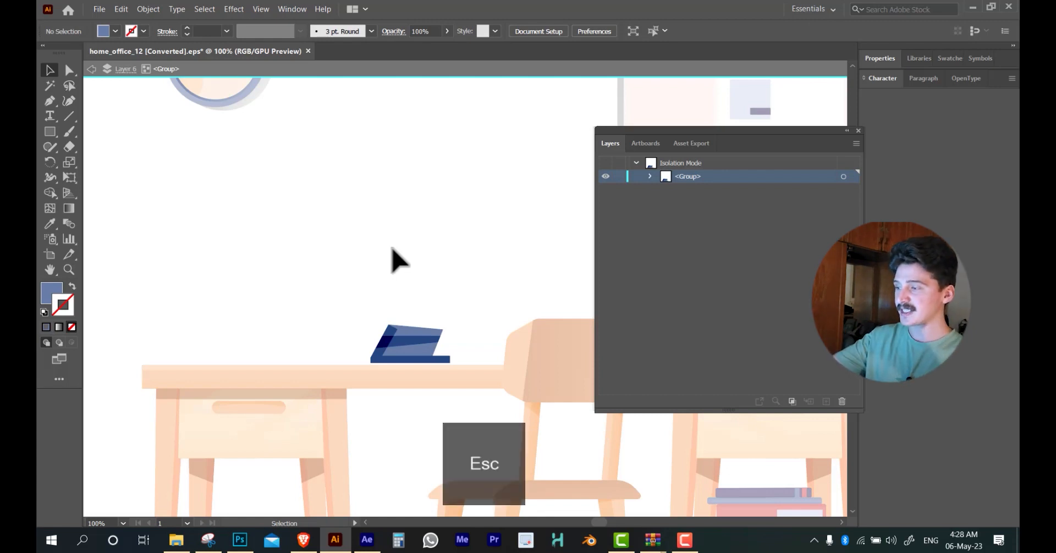
pyautogui.press('Escape')
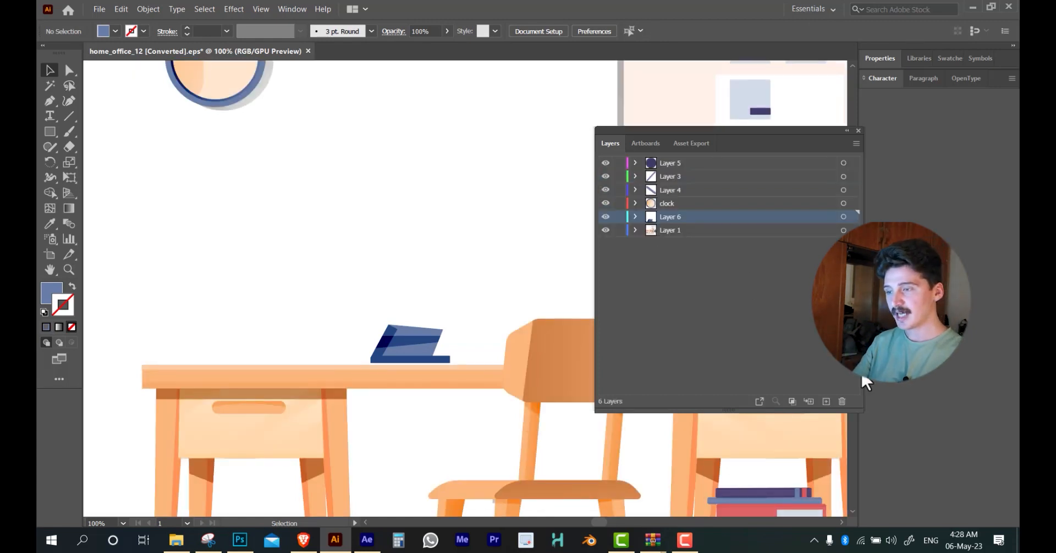
pyautogui.click(825, 401)
pyautogui.hotkey('ctrl', 'shift', 'v')
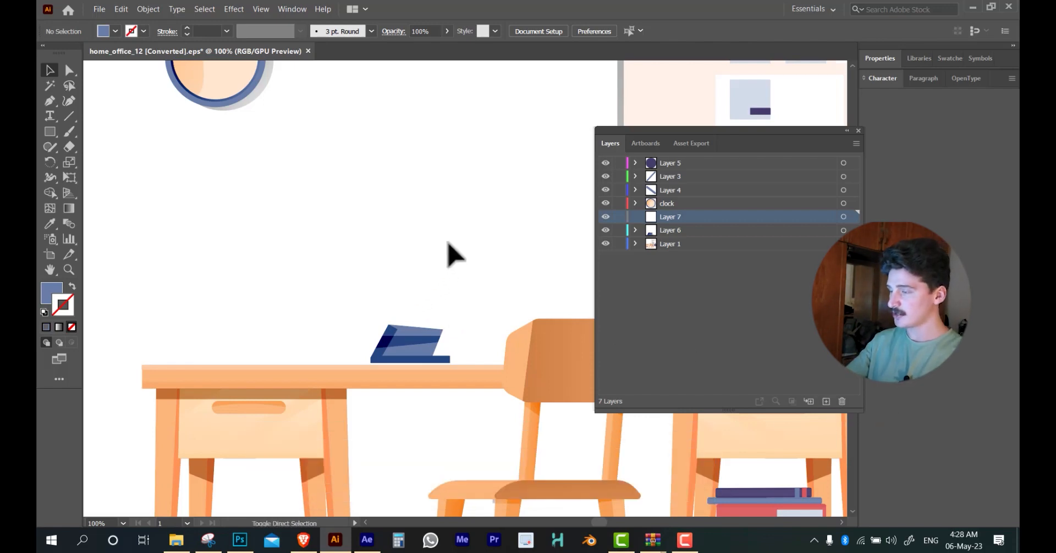
pyautogui.hotkey('ctrl', 'z')
pyautogui.hotkey('ctrl', 'z')
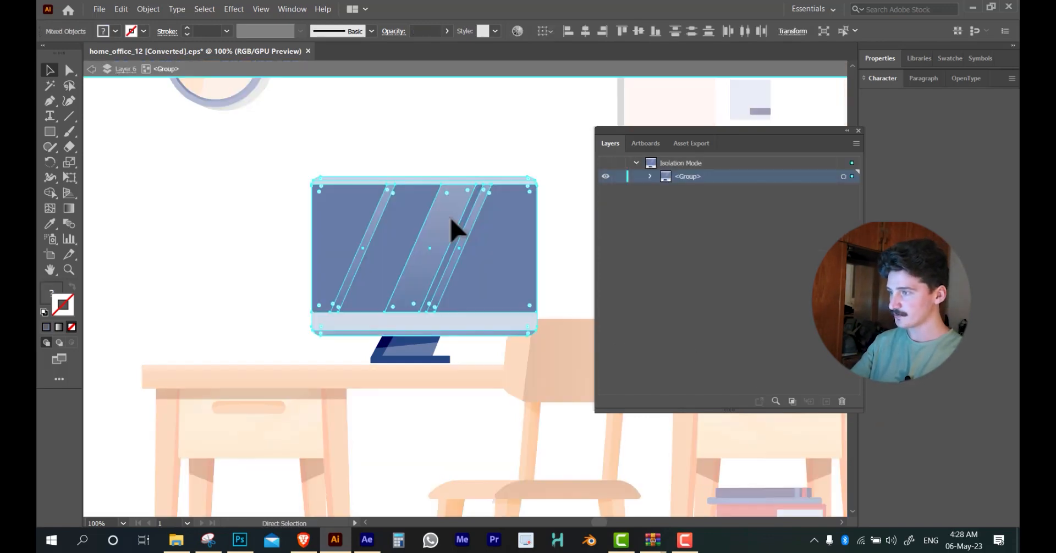
# Cut the display pieces out of the monitor group and paste them in place on new Layer 7
pyautogui.hotkey('ctrl', 'x')
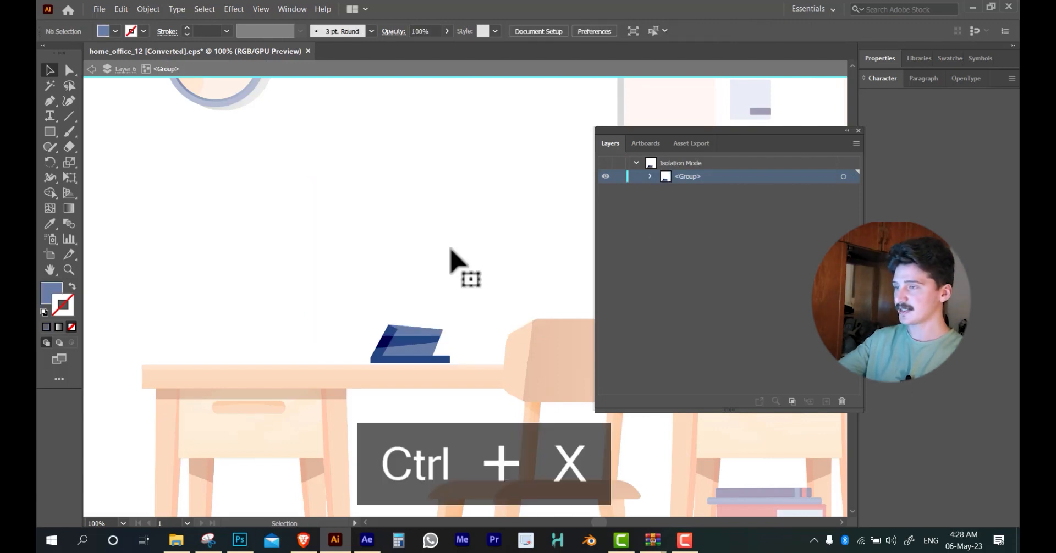
pyautogui.press('Escape')
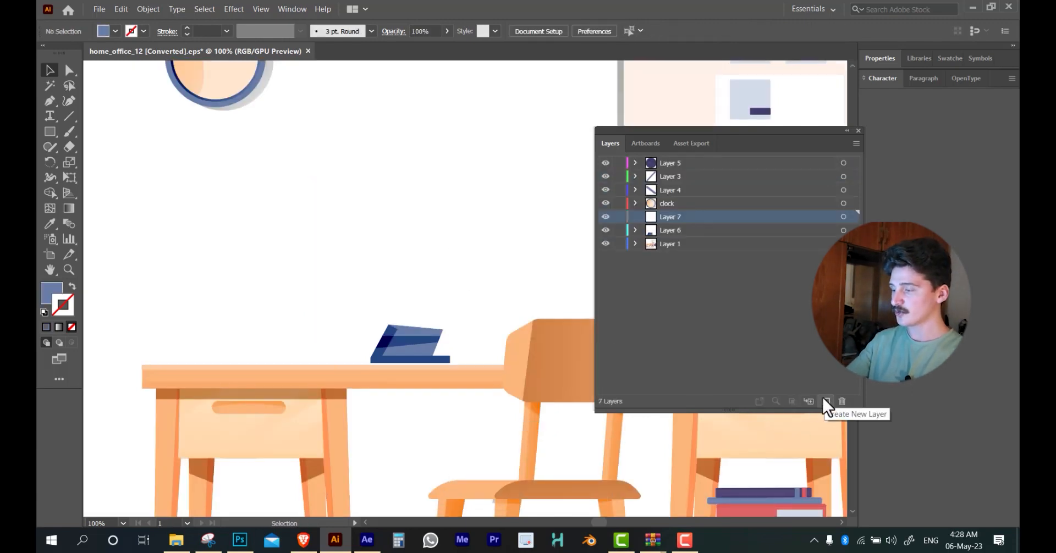
pyautogui.hotkey('ctrl', 'shift', 'v')
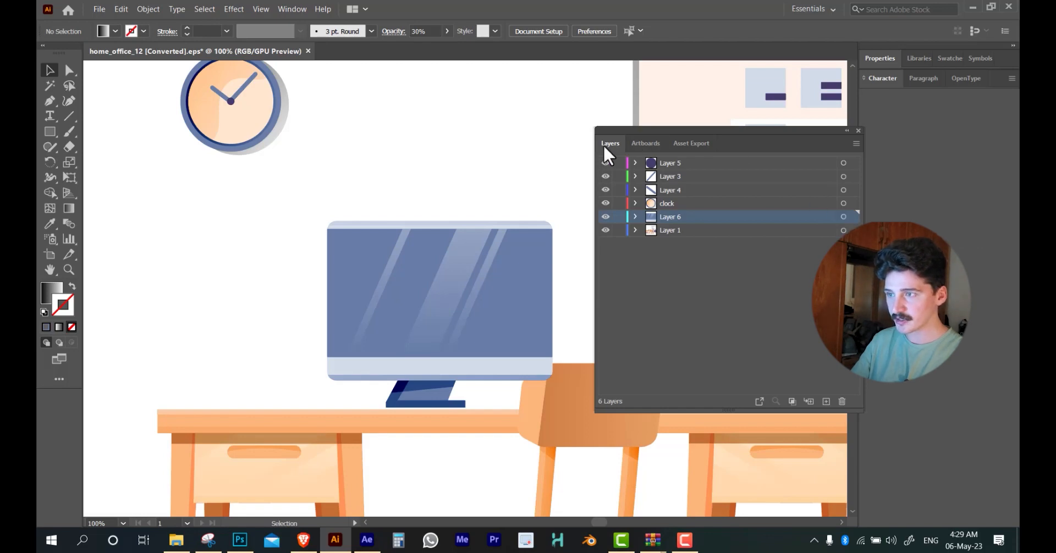
# Group all the display pieces on Layer 6 into one object
pyautogui.click(842, 217)
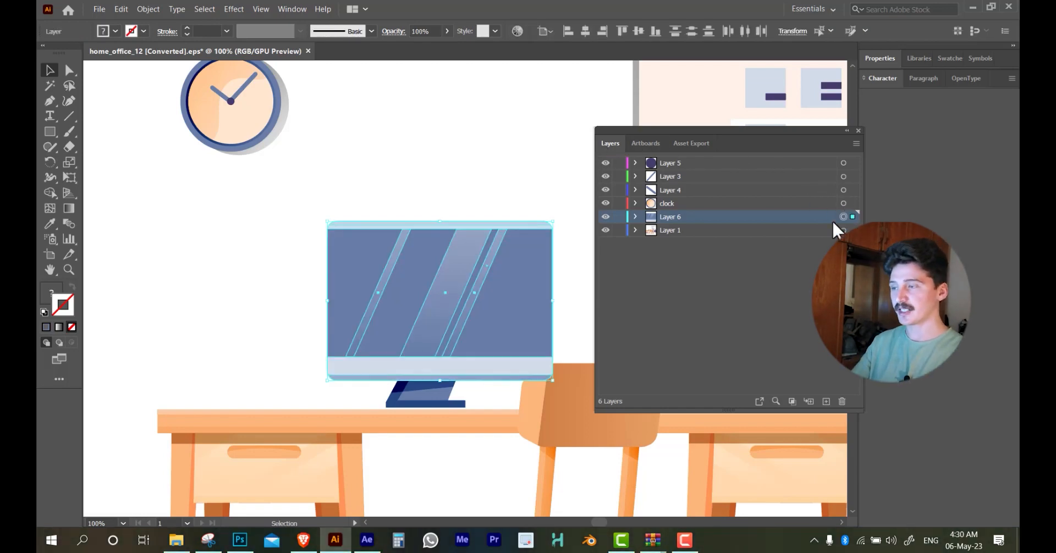
pyautogui.hotkey('ctrl', 'g')
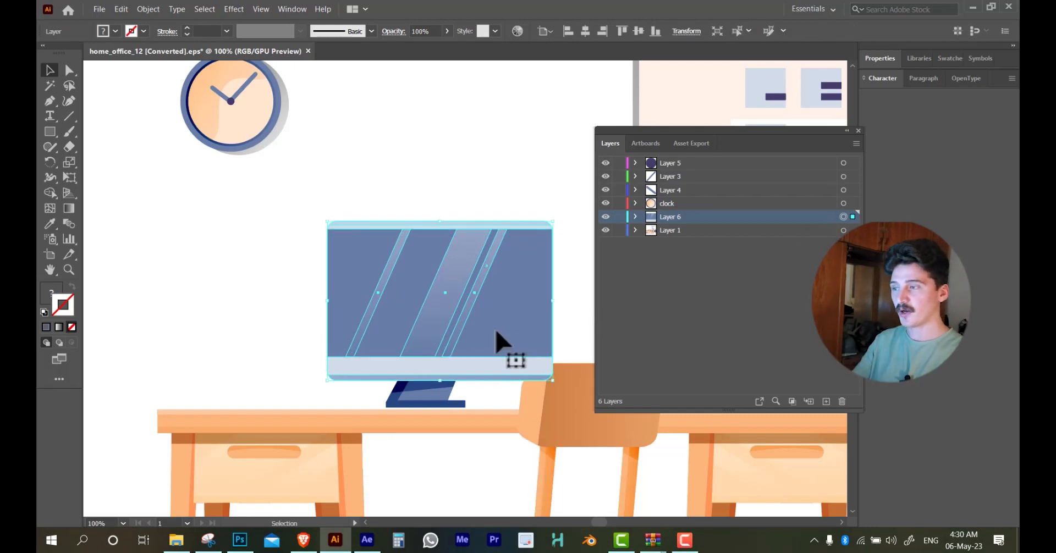
# Try moving the grouped monitor display around the wall as one object and undo the moves
pyautogui.moveTo(496, 326); pyautogui.dragTo(584, 191)
pyautogui.hotkey('ctrl', 'z')
pyautogui.moveTo(476, 297); pyautogui.dragTo(616, 226)
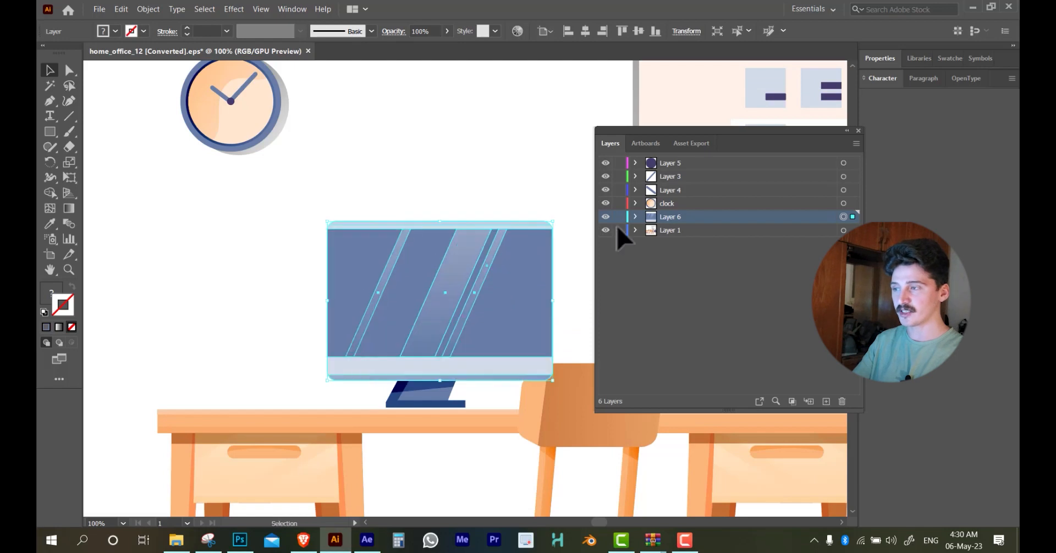
pyautogui.scroll(-2, 442, 273)
pyautogui.moveTo(435, 304); pyautogui.dragTo(352, 238)
pyautogui.hotkey('ctrl', 'z')
pyautogui.scroll(2, 470, 286)
pyautogui.click(369, 271)
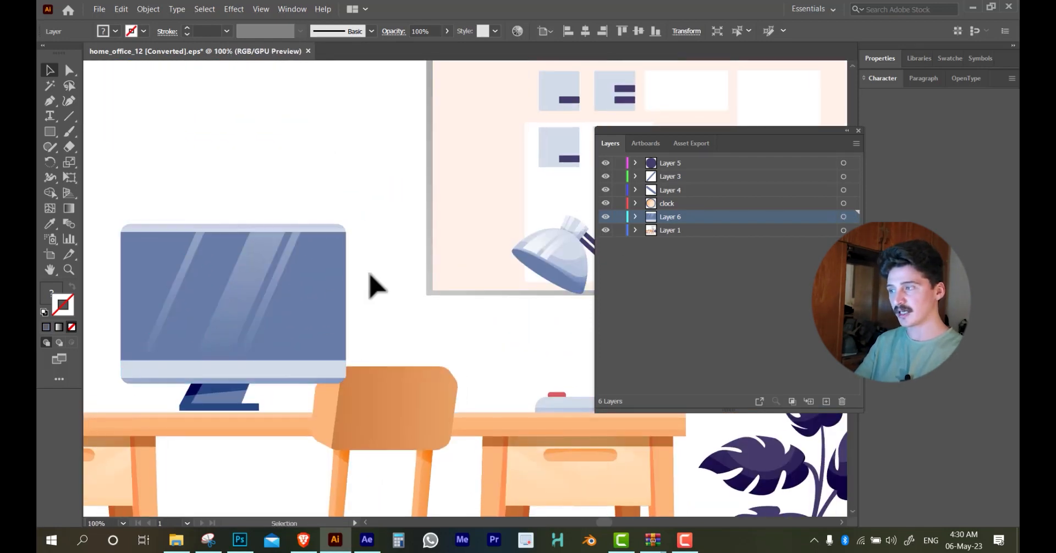
pyautogui.moveTo(265, 277); pyautogui.dragTo(219, 169)
pyautogui.hotkey('ctrl', 'z')
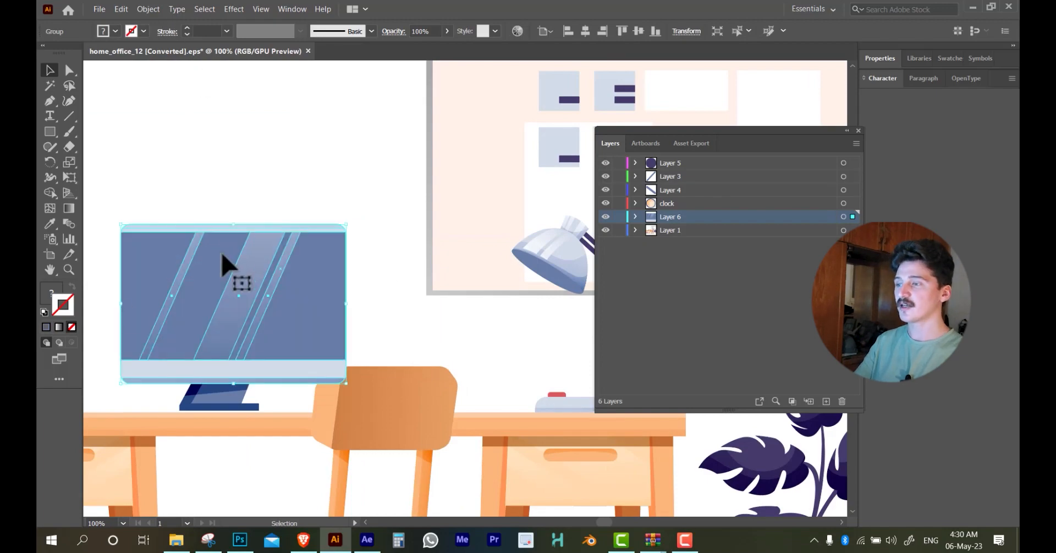
pyautogui.moveTo(224, 266); pyautogui.dragTo(290, 264)
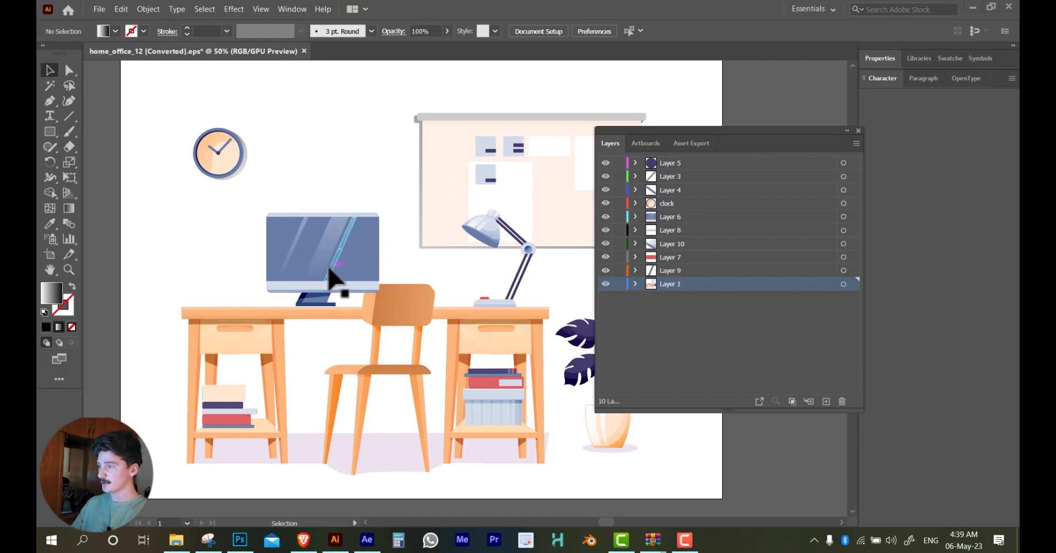
# Cut the desk and paste it in place on a new layer named "Desk", and hide that layer
pyautogui.scroll(1, 238, 381)
pyautogui.click(238, 330)
pyautogui.click(826, 401)
pyautogui.hotkey('ctrl', 'x')
pyautogui.hotkey('ctrl', 'shift', 'v')
pyautogui.click(606, 164)
pyautogui.doubleClick(676, 163)
pyautogui.write('Desk')
# Cut the chair onto a new layer named "Chair", pasted in place, and put that layer at the top of the stack
pyautogui.click(436, 290)
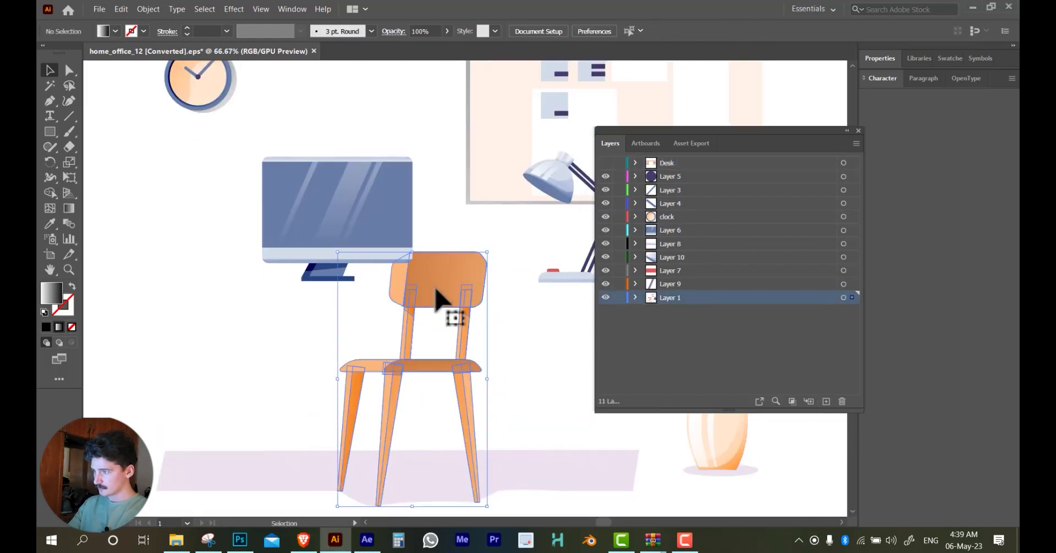
pyautogui.hotkey('ctrl', 'x')
pyautogui.click(826, 402)
pyautogui.hotkey('ctrl', 'shift', 'v')
pyautogui.doubleClick(671, 297)
pyautogui.write('Chair')
pyautogui.moveTo(667, 297); pyautogui.dragTo(666, 163)
# Cut the lamp's head and paste it in place on a new layer named "lamp head"
pyautogui.moveTo(572, 165); pyautogui.dragTo(489, 211)
pyautogui.click(488, 211)
pyautogui.click(826, 401)
pyautogui.hotkey('ctrl', 'x')
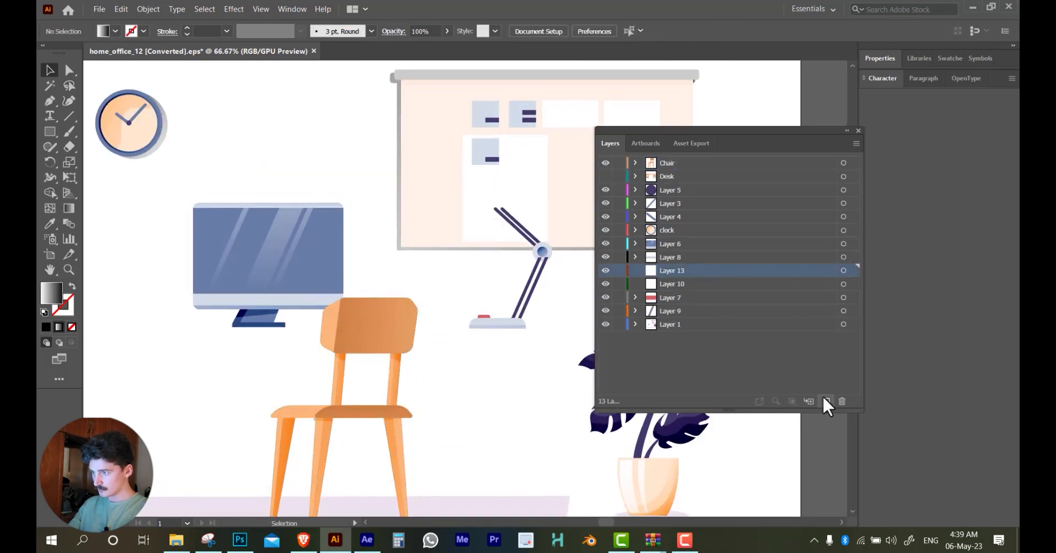
pyautogui.hotkey('ctrl', 'shift', 'v')
pyautogui.doubleClick(672, 270)
pyautogui.write('lamp head')
# Rename Layer 8 as "lamp base" and hide it
pyautogui.doubleClick(669, 258)
pyautogui.write('lamp base')
pyautogui.click(606, 257)
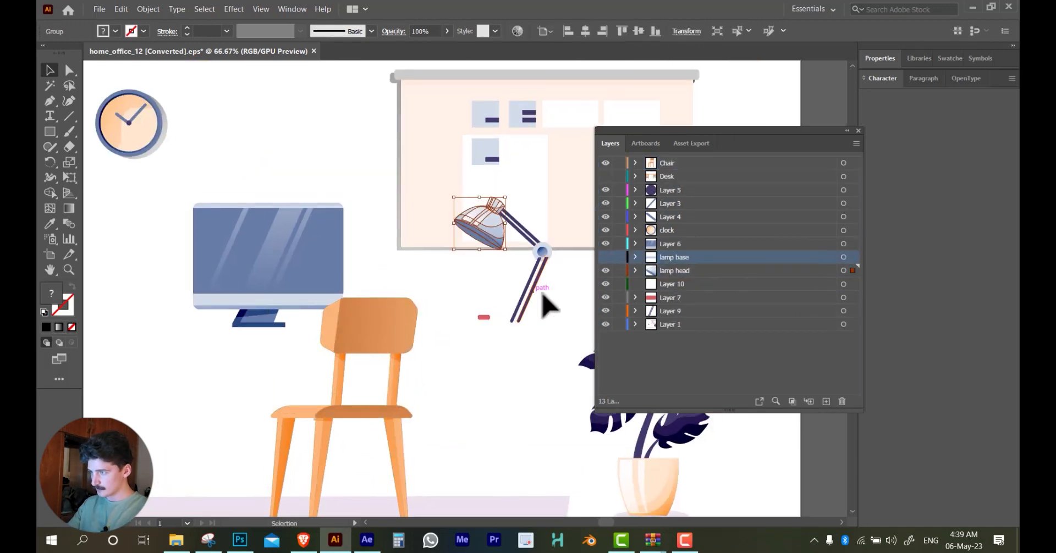
# Hide the lamp head layer and rename Layer 9, which holds the lamp's lower arm, as "lamp handle"
pyautogui.click(530, 288)
pyautogui.hotkey('ctrl', 'x')
pyautogui.hotkey('ctrl', 'shift', 'v')
pyautogui.moveTo(605, 271); pyautogui.dragTo(605, 297)
pyautogui.doubleClick(652, 312)
pyautogui.write('lamp handle')
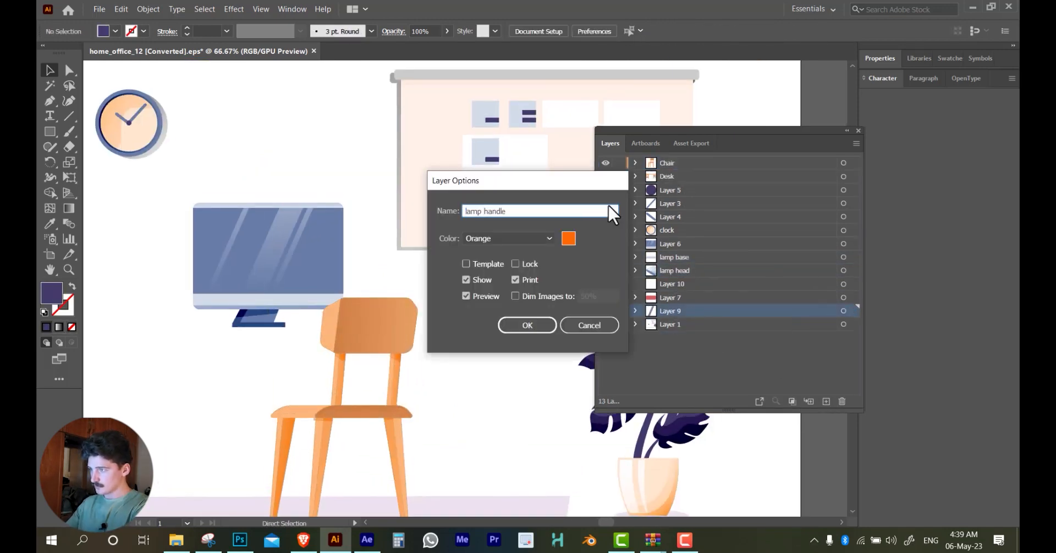
pyautogui.press('Return')
# Rename Layer 7, which holds the lamp's red button, as "lamp click"
pyautogui.doubleClick(678, 297)
pyautogui.write('lamp click')
pyautogui.press('Return')
# Show the lamp head layer, and delete the empty Layer 10 after checking it for artwork
pyautogui.click(604, 284)
pyautogui.click(843, 284)
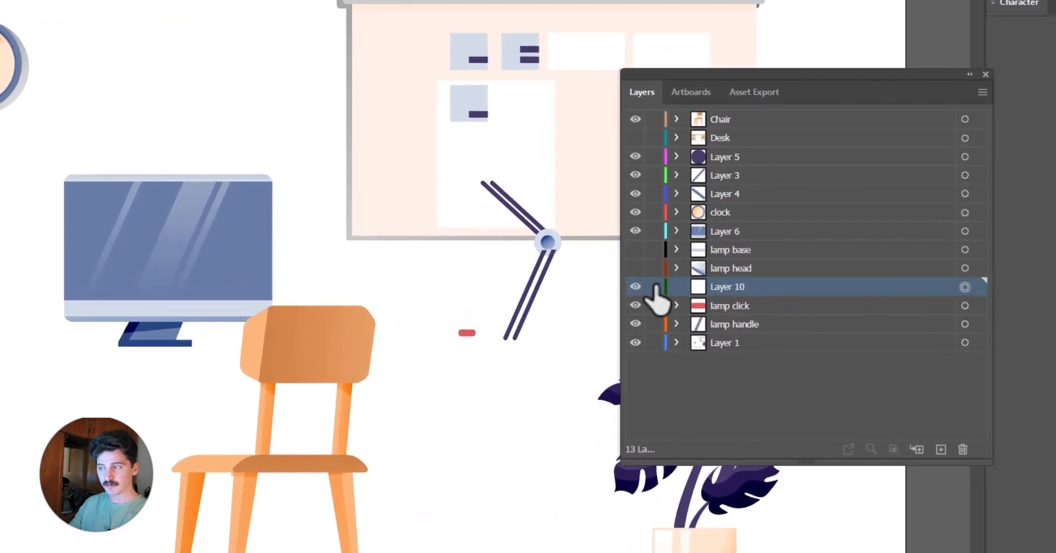
pyautogui.click(636, 267)
pyautogui.click(965, 268)
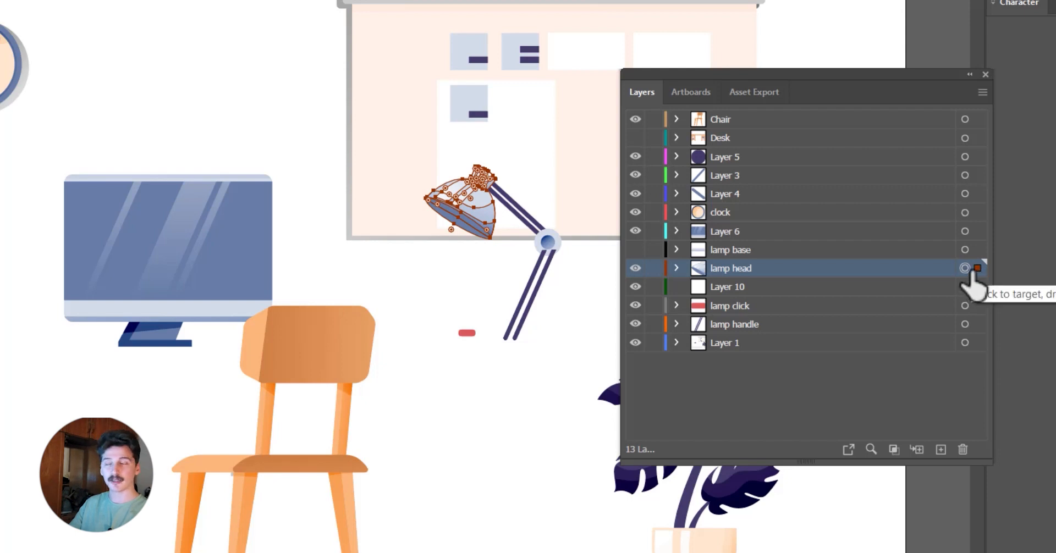
pyautogui.click(964, 287)
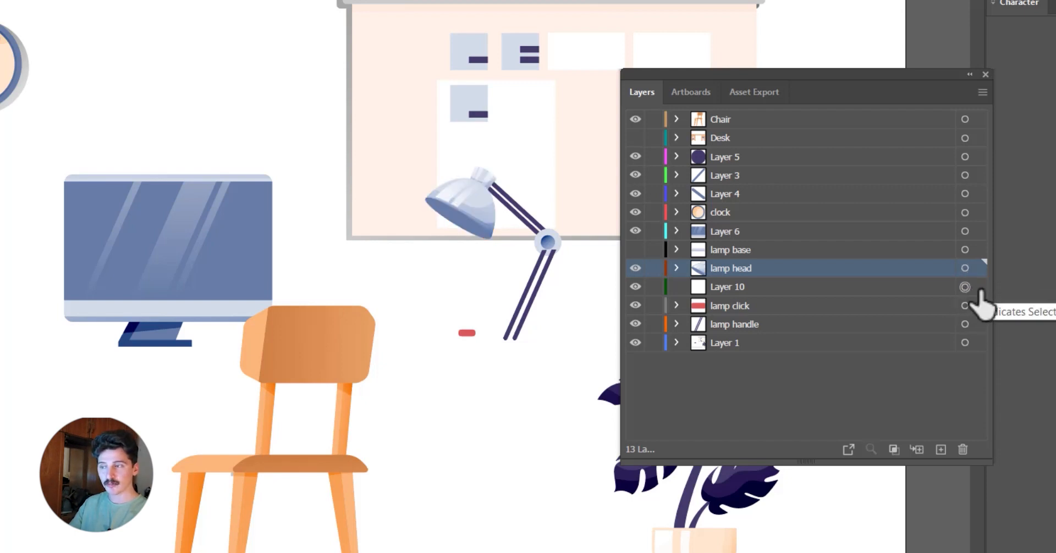
pyautogui.click(933, 292)
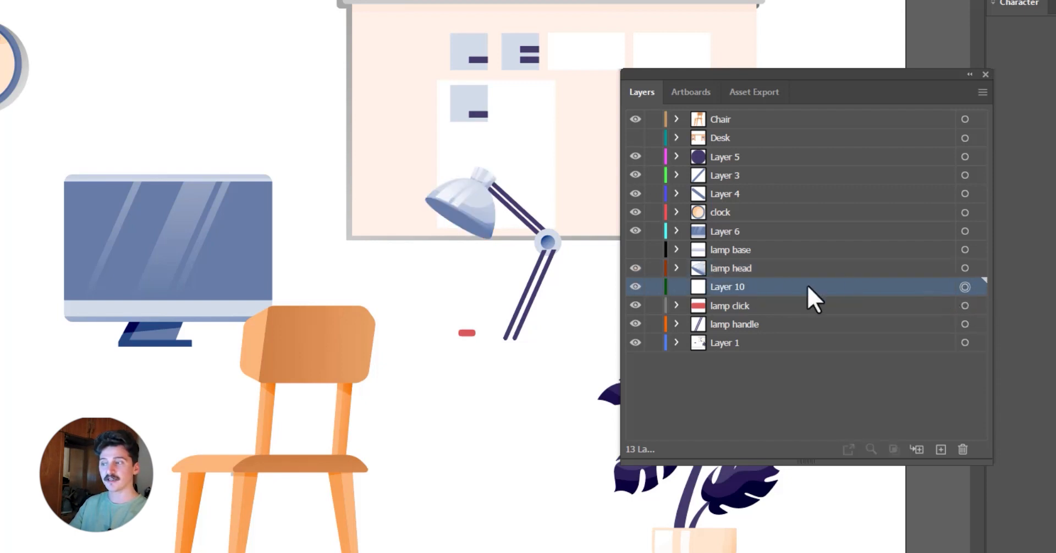
pyautogui.click(963, 448)
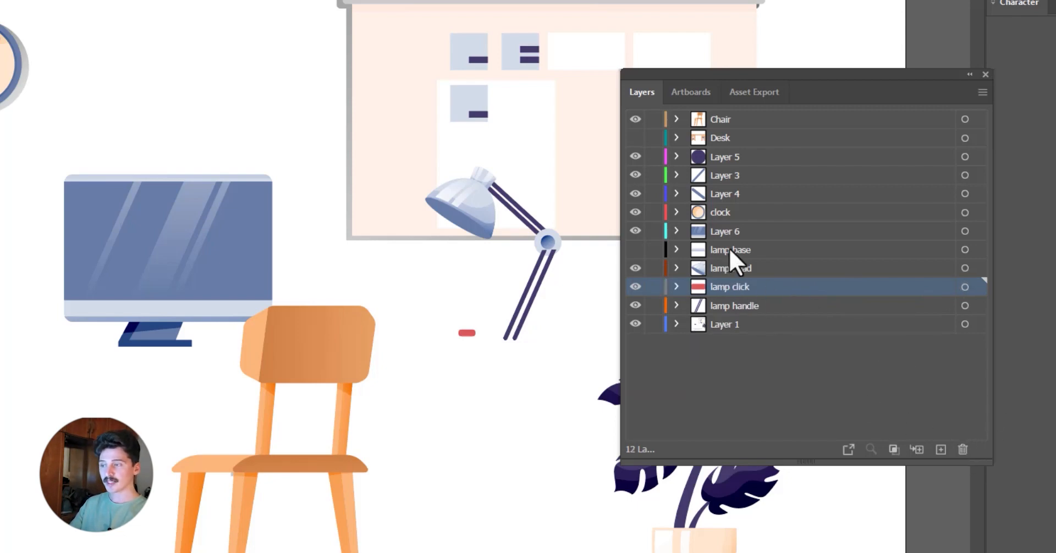
pyautogui.click(781, 355)
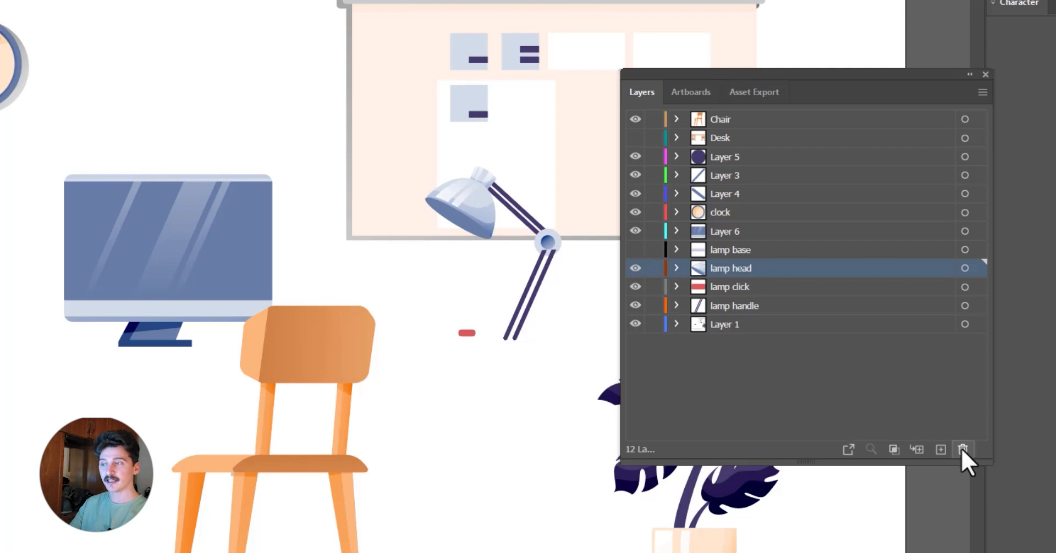
pyautogui.click(962, 449)
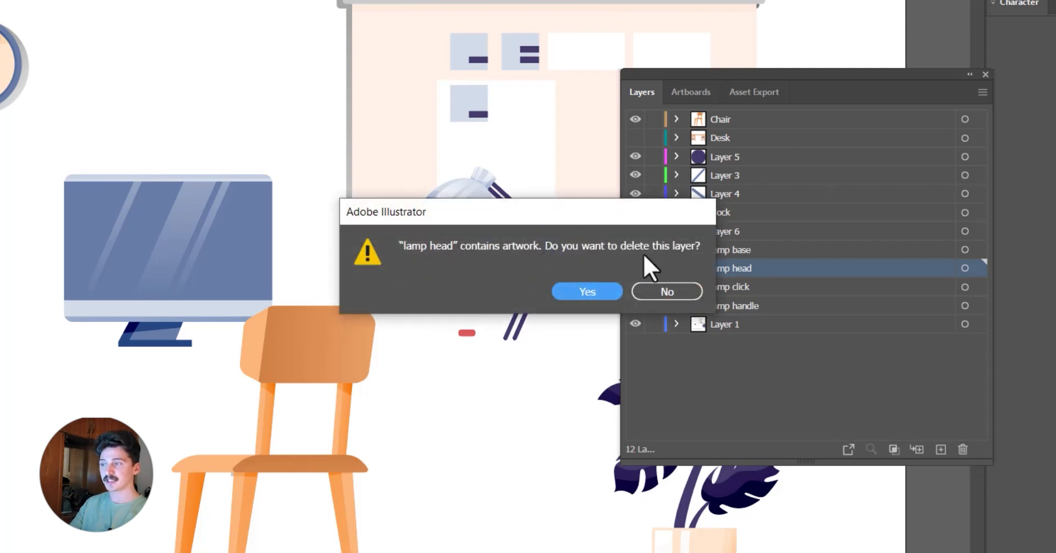
pyautogui.click(667, 292)
# Rename Layer 6, which holds the monitor's display, as "screen face"
pyautogui.click(738, 231)
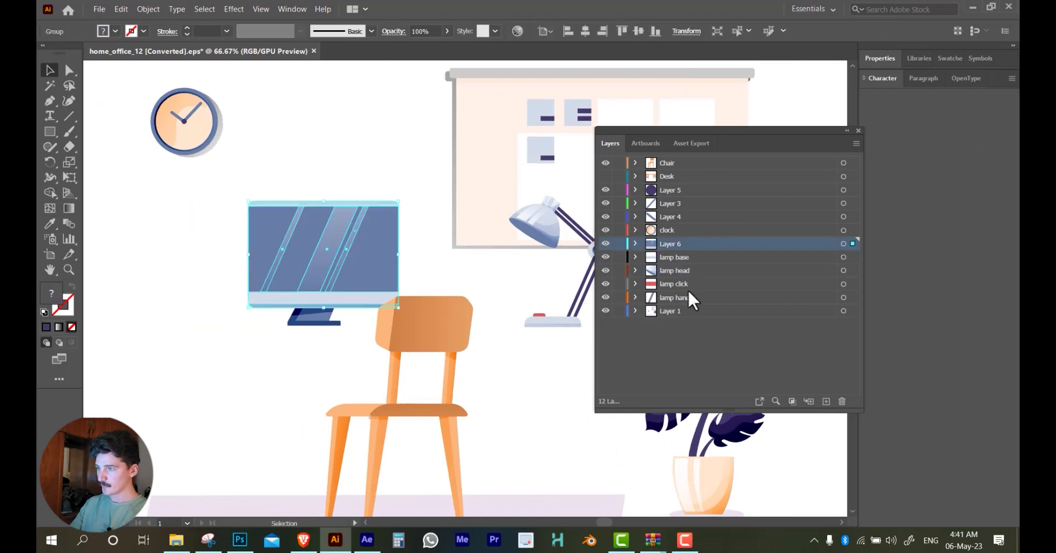
pyautogui.doubleClick(731, 232)
pyautogui.write('screen face')
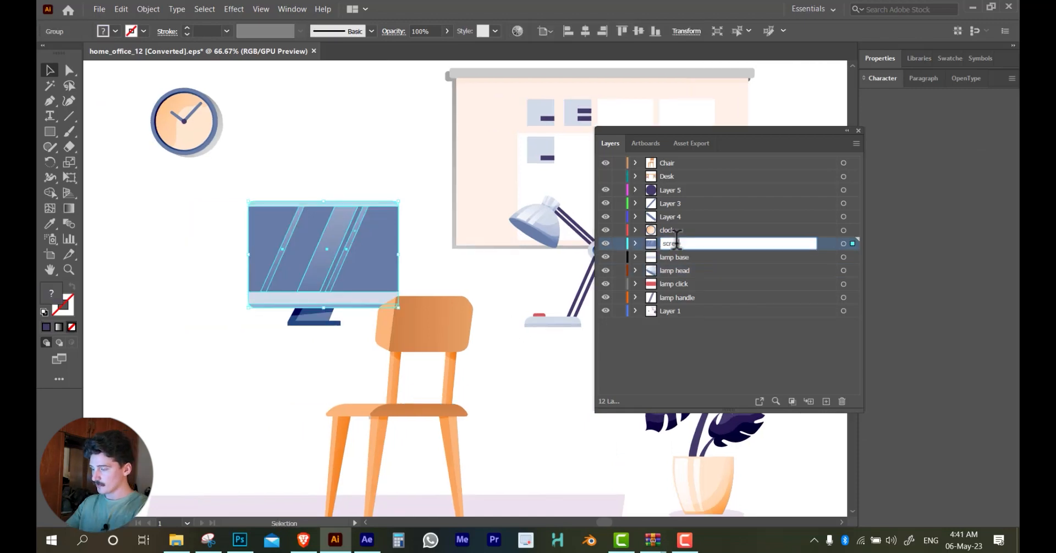
pyautogui.press('Return')
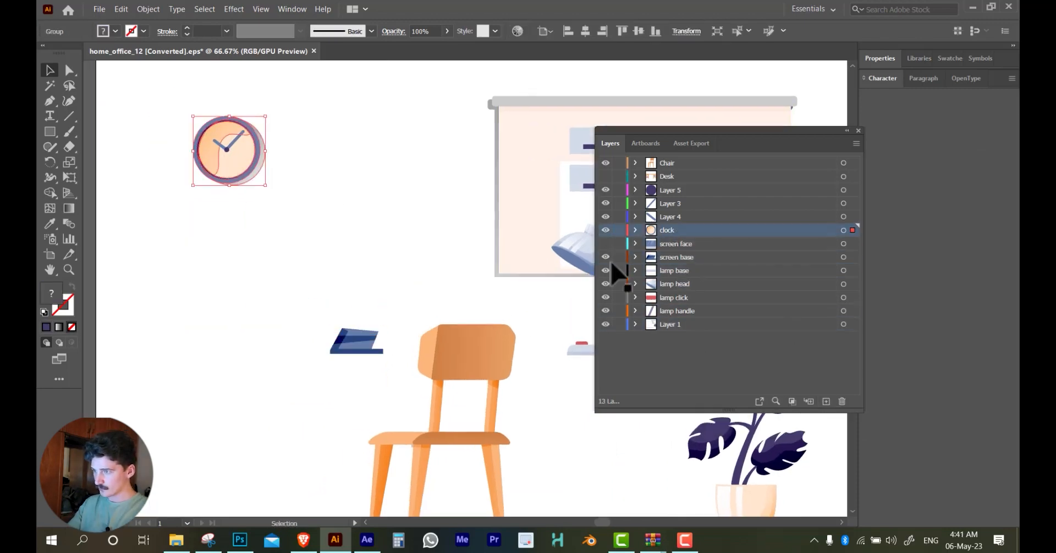
# Rename the clock hand layers, Layer 3 and Layer 4, as "clock stroke"
pyautogui.doubleClick(666, 217)
pyautogui.write('clock stroke')
pyautogui.press('Return')
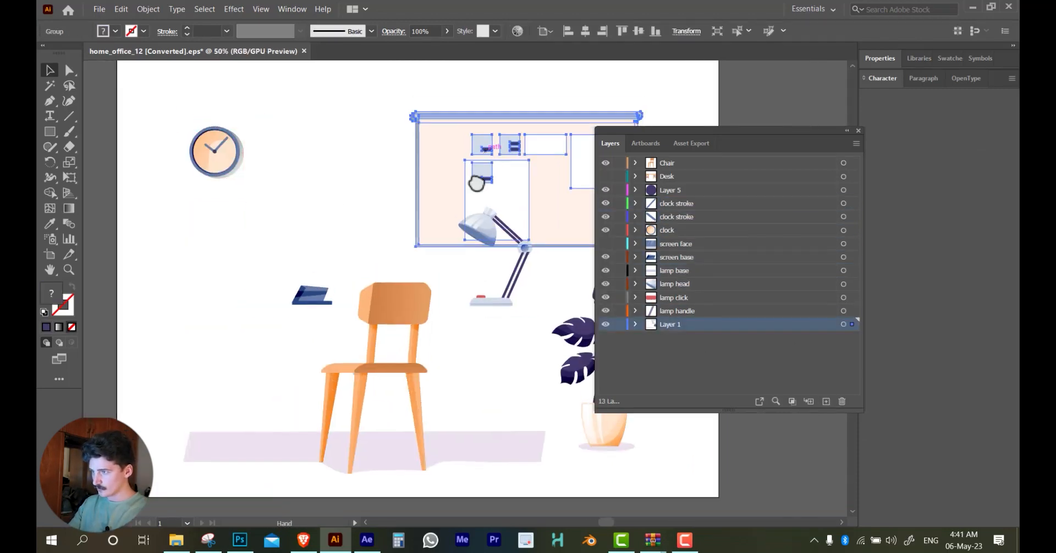
# Move the wall board's layer below Layer 1 and place the plant pot on a new layer named "zar3a base"
pyautogui.moveTo(671, 324); pyautogui.dragTo(679, 344)
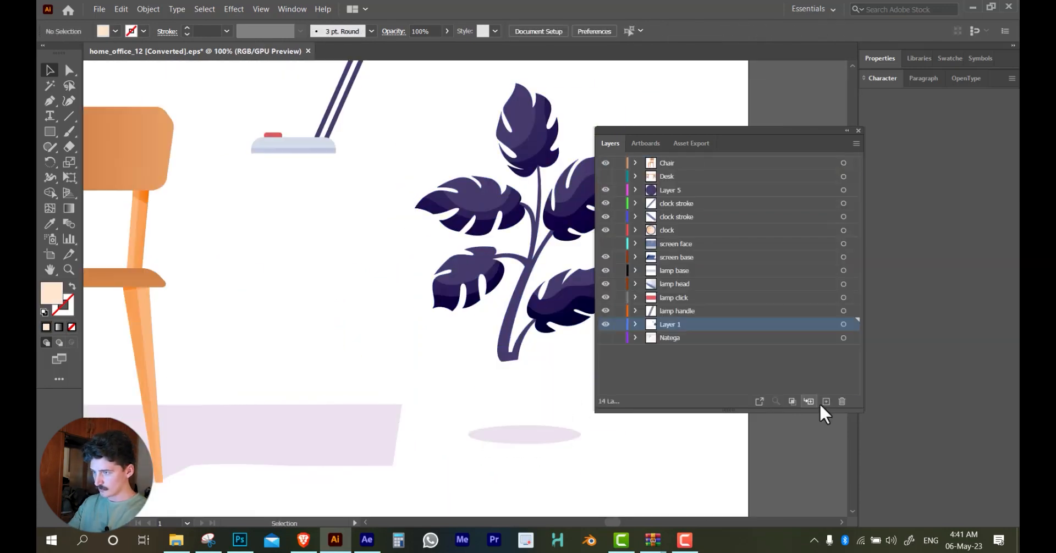
pyautogui.click(821, 404)
pyautogui.doubleClick(668, 324)
pyautogui.write('zar3a base')
pyautogui.press('Return')
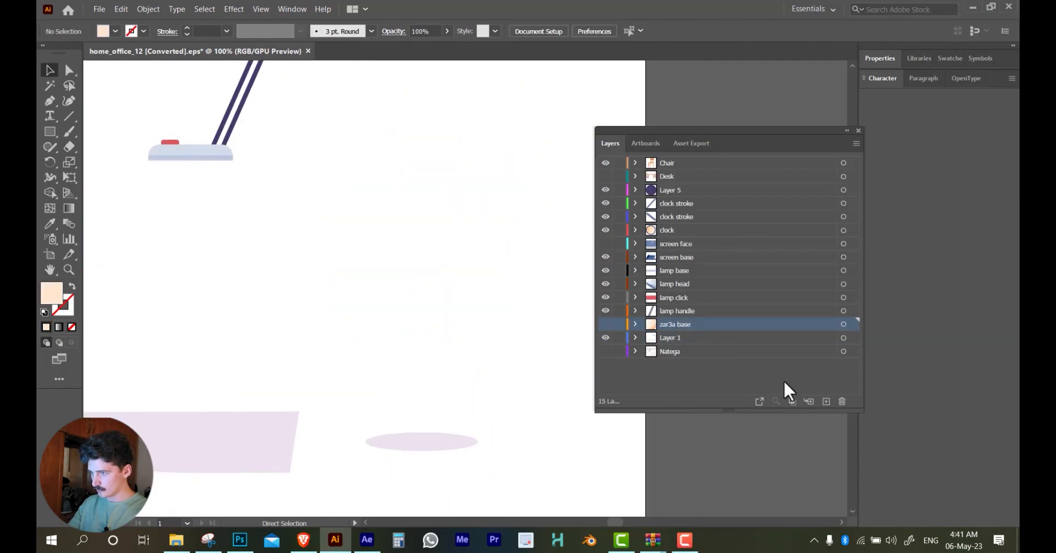
# Paste the plant's stem and leaves in place on a new layer named "zar3a"
pyautogui.click(825, 401)
pyautogui.hotkey('ctrl', 'shift', 'v')
pyautogui.doubleClick(663, 324)
pyautogui.write('zar3a')
pyautogui.press('Return')
# Separate the plant's five leaves onto individual layers and move the zar3a base layer above them
pyautogui.doubleClick(409, 355)
pyautogui.moveTo(535, 265); pyautogui.dragTo(450, 327)
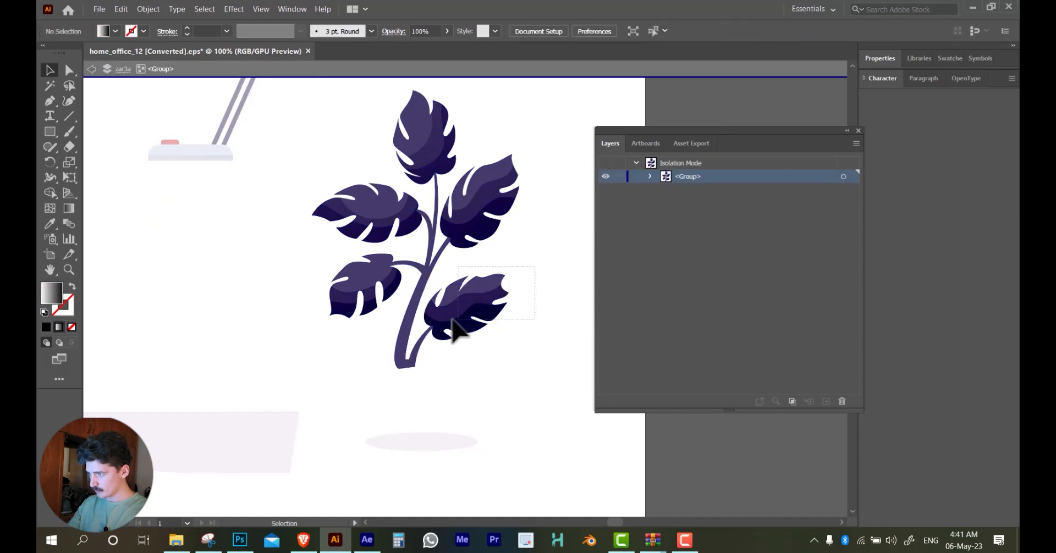
pyautogui.scroll(2, 444, 333)
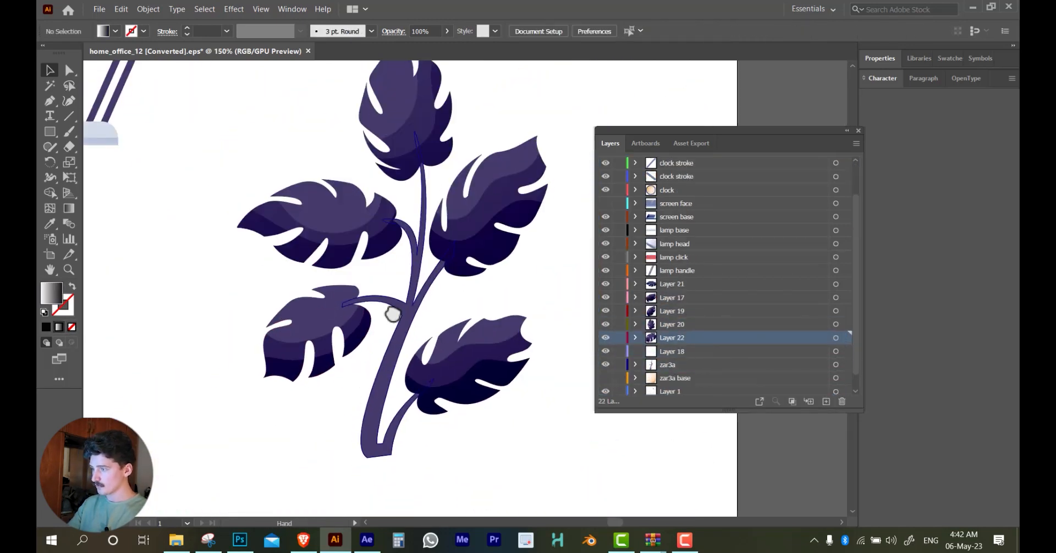
pyautogui.moveTo(687, 379); pyautogui.dragTo(676, 279)
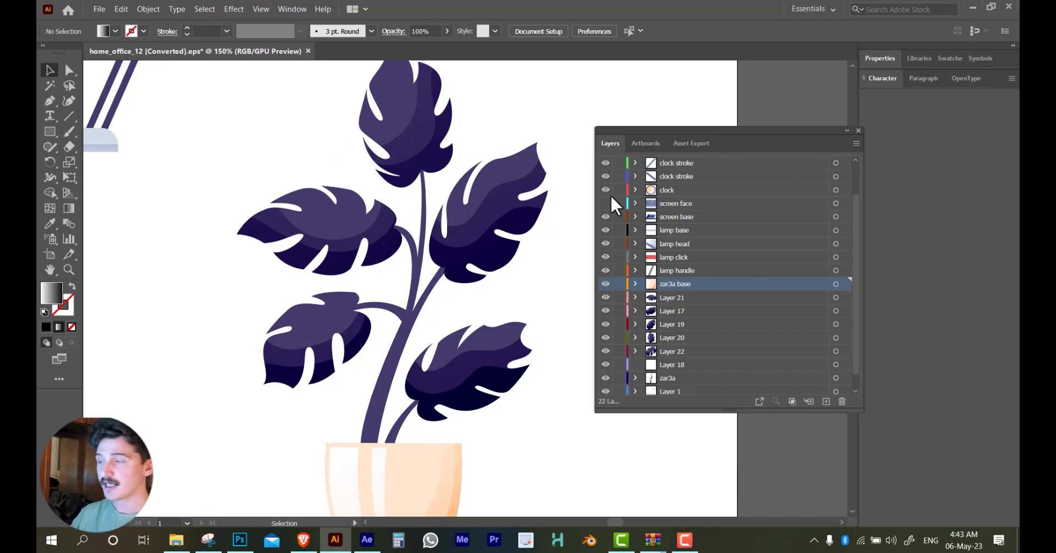
# Rename Layer 21 as "zar3a leaf" and copy that name for reuse
pyautogui.doubleClick(676, 301)
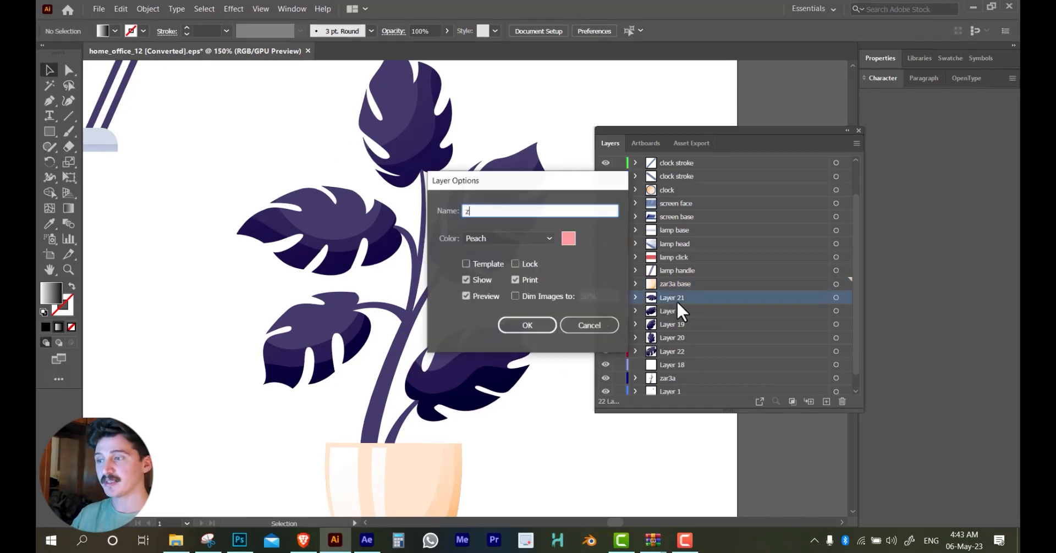
pyautogui.write('z')
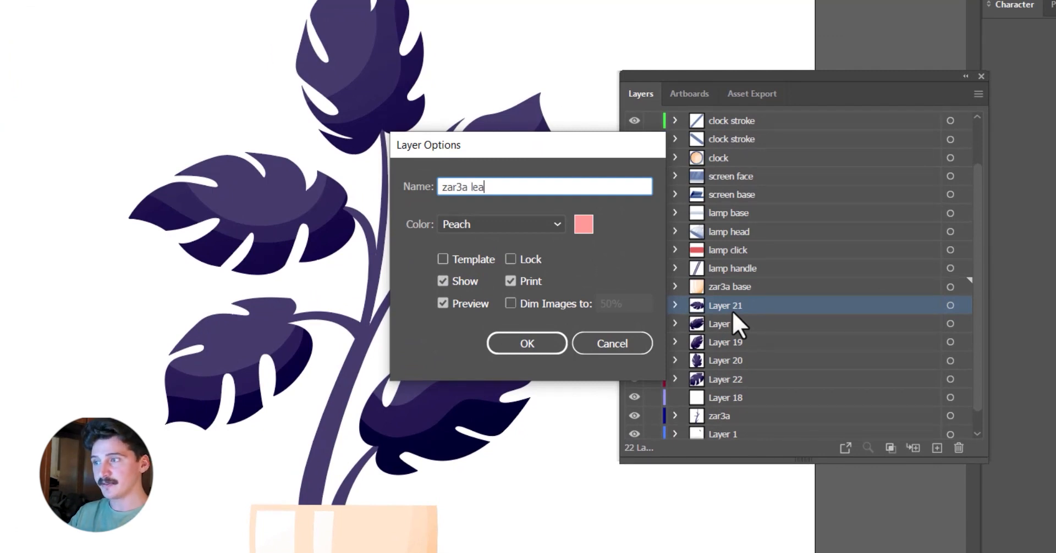
pyautogui.hotkey('ctrl', 'a')
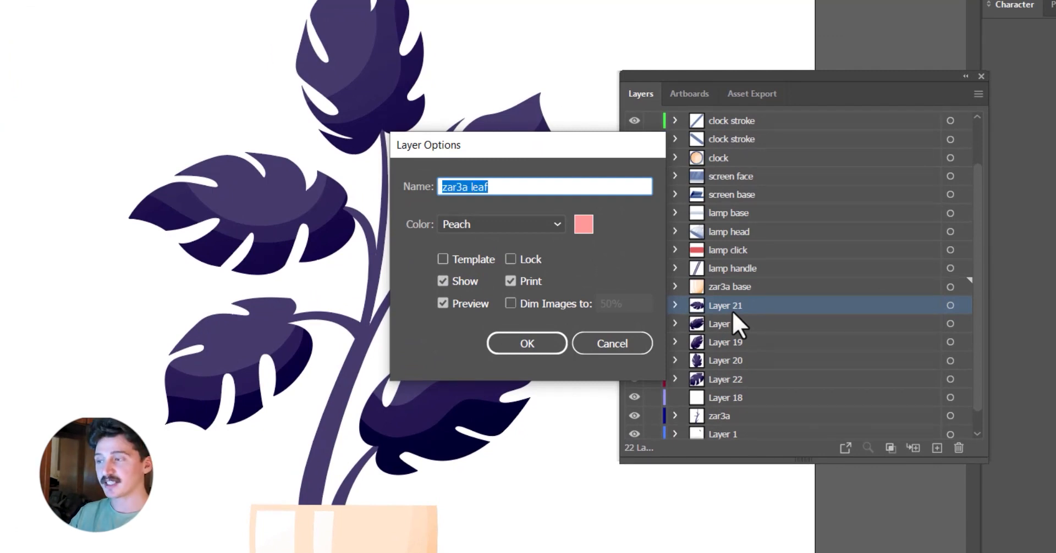
pyautogui.click(527, 343)
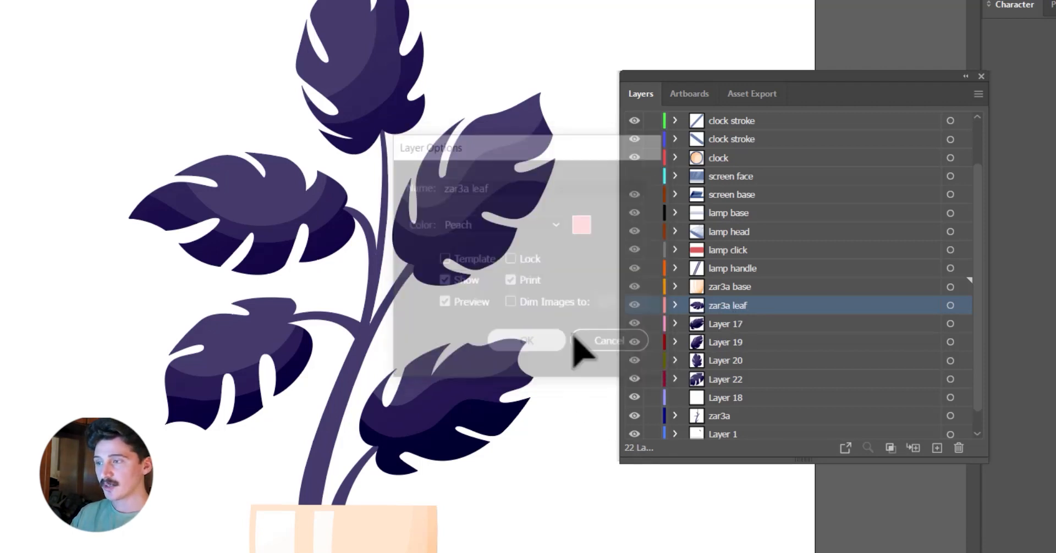
# Rename the remaining leaf layers, Layer 17, Layer 19, Layer 20 and Layer 22, as "zar3a leaf"
pyautogui.doubleClick(725, 324)
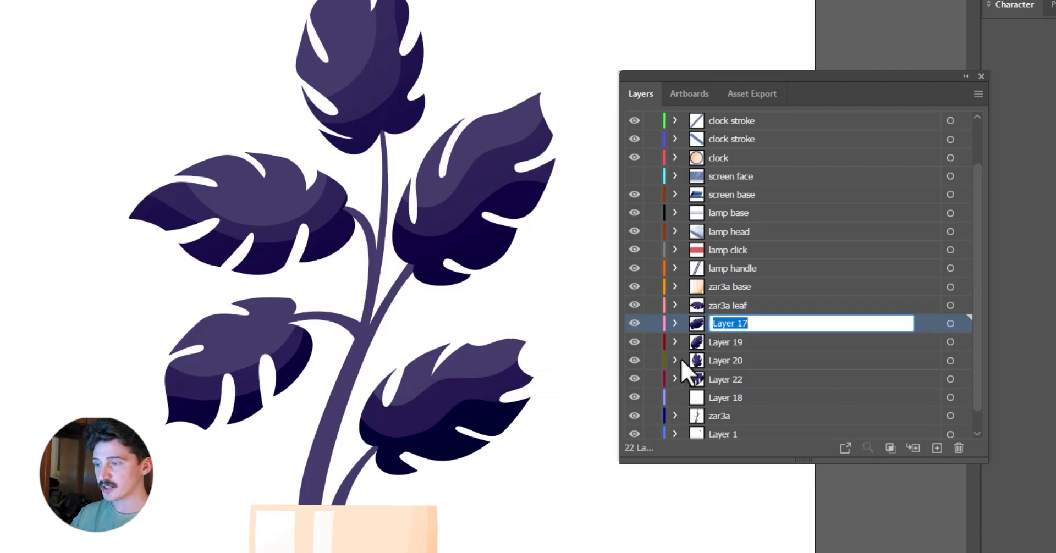
pyautogui.doubleClick(730, 342)
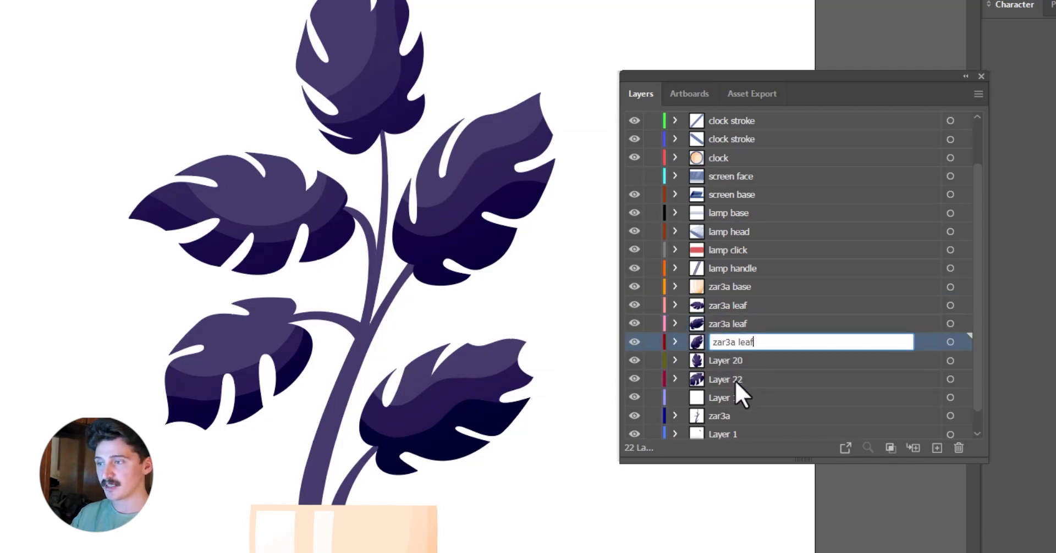
pyautogui.doubleClick(736, 364)
pyautogui.hotkey('ctrl', 'v')
pyautogui.doubleClick(731, 384)
pyautogui.hotkey('ctrl', 'v')
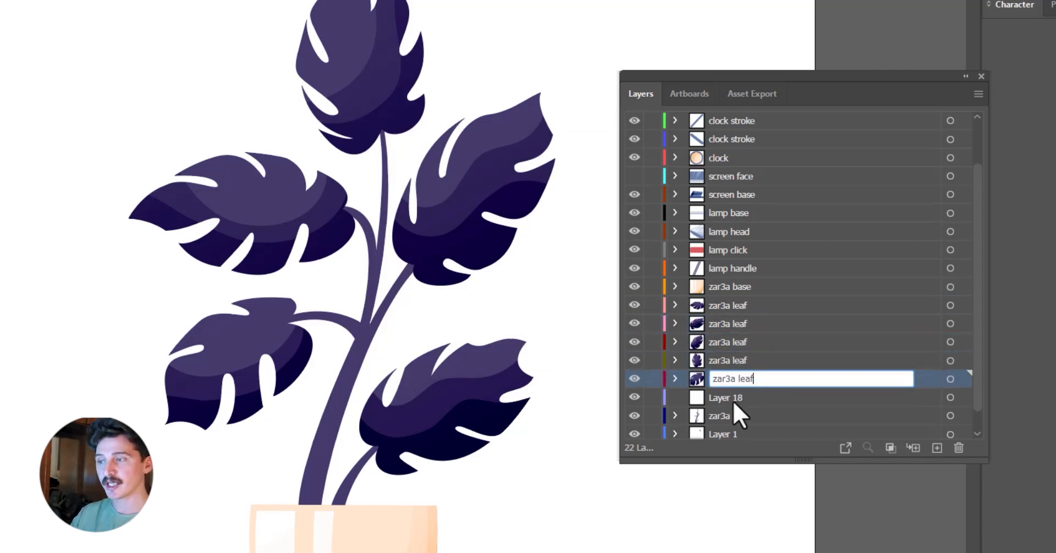
# Delete the empty Layer 18
pyautogui.click(752, 398)
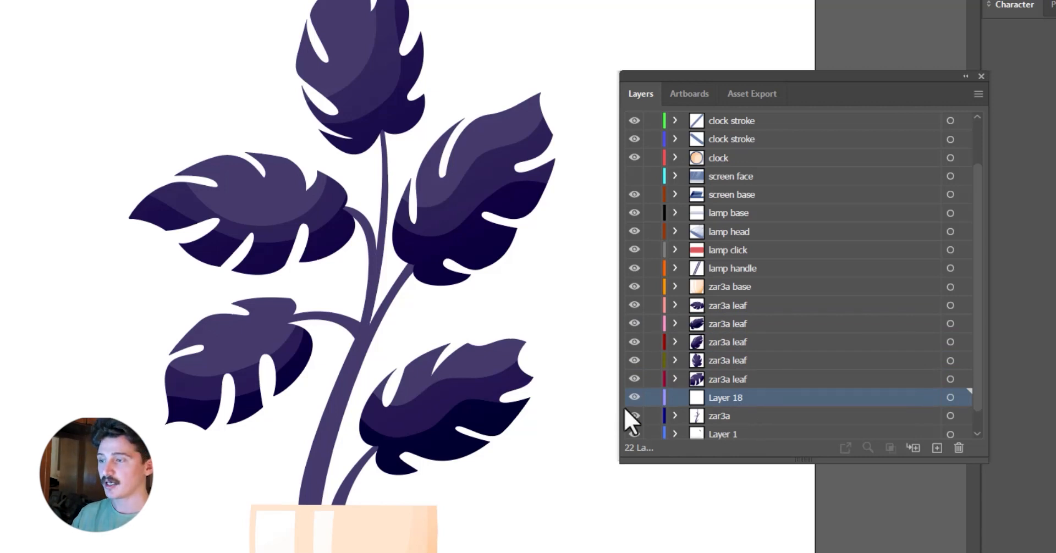
pyautogui.scroll(-1, 632, 417)
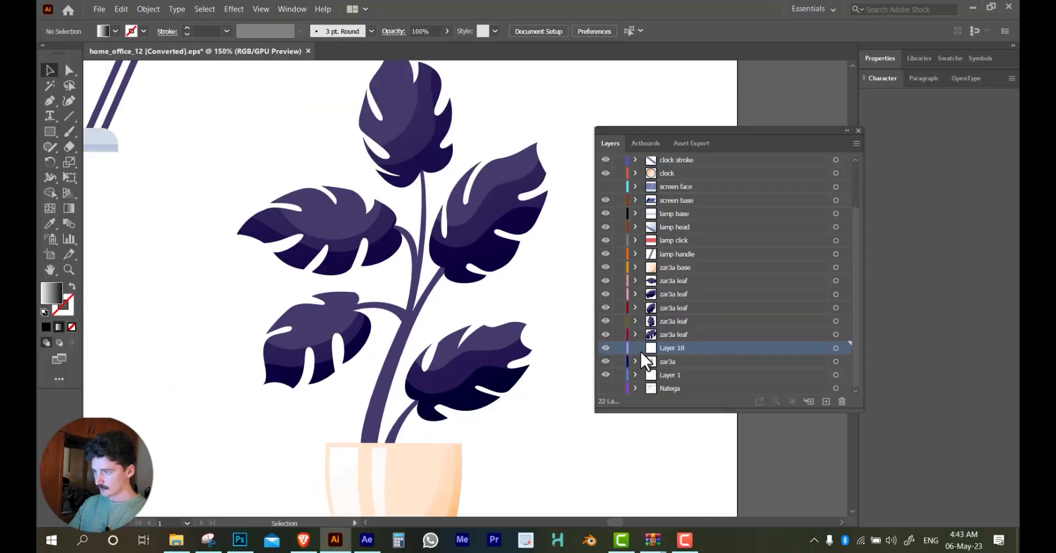
pyautogui.click(841, 401)
# Cut the shadow under the plant pot and paste it in place on a new layer directly below the zar3a layer
pyautogui.scroll(-2, 440, 342)
pyautogui.click(458, 455)
pyautogui.scroll(3, 458, 461)
pyautogui.press('a')
pyautogui.click(457, 419)
pyautogui.hotkey('ctrl', 'x')
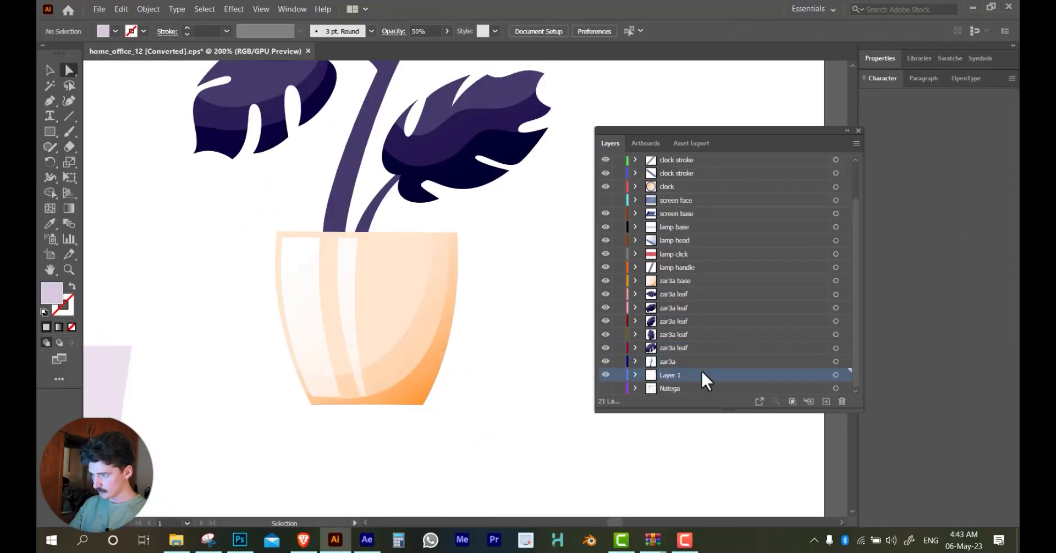
pyautogui.click(825, 401)
pyautogui.hotkey('ctrl', 'shift', 'v')
pyautogui.scroll(3, 667, 203)
pyautogui.moveTo(679, 161); pyautogui.dragTo(654, 368)
# Cut the floor shadow beneath the chair onto a new layer and delete that layer
pyautogui.click(539, 341)
pyautogui.scroll(-4, 539, 335)
pyautogui.scroll(2, 308, 352)
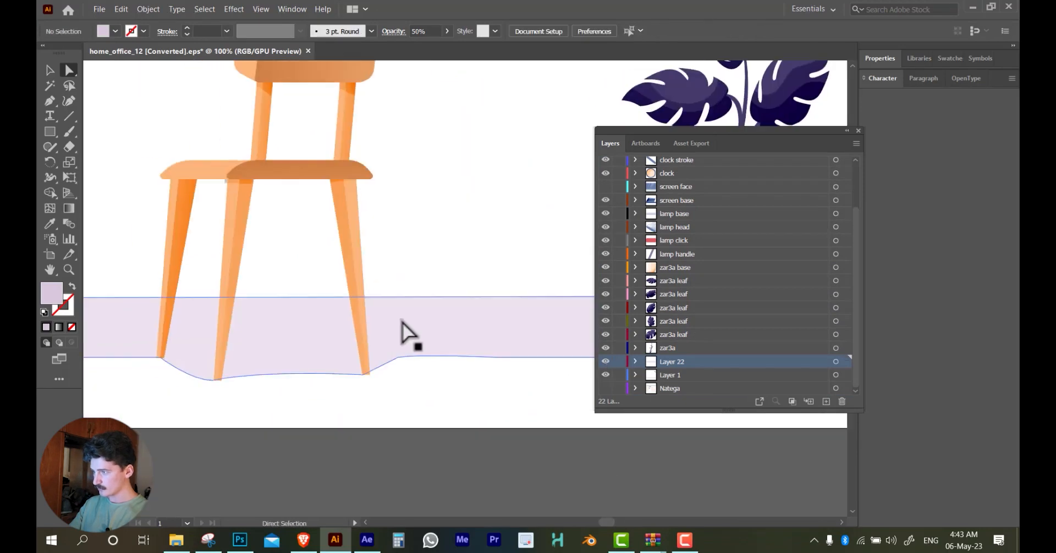
pyautogui.click(407, 331)
pyautogui.hotkey('ctrl', 'x')
pyautogui.click(825, 401)
pyautogui.hotkey('ctrl', 'shift', 'v')
pyautogui.scroll(-4, 473, 310)
pyautogui.scroll(2, 424, 311)
pyautogui.click(841, 401)
# Show the hidden screen face, Desk and Natega layers
pyautogui.click(605, 243)
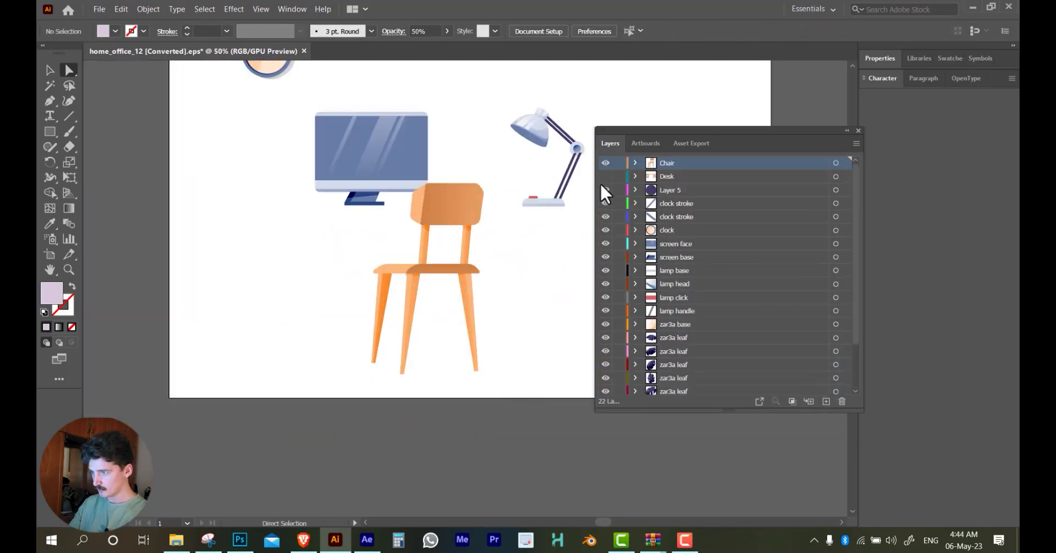
pyautogui.click(606, 176)
pyautogui.scroll(-3, 605, 308)
pyautogui.click(606, 388)
pyautogui.scroll(-1, 448, 291)
pyautogui.moveTo(434, 211); pyautogui.dragTo(361, 287)
# Rename Layer 1 as "lamba handle" and move it directly above the lamp handle layer
pyautogui.click(672, 375)
pyautogui.doubleClick(672, 375)
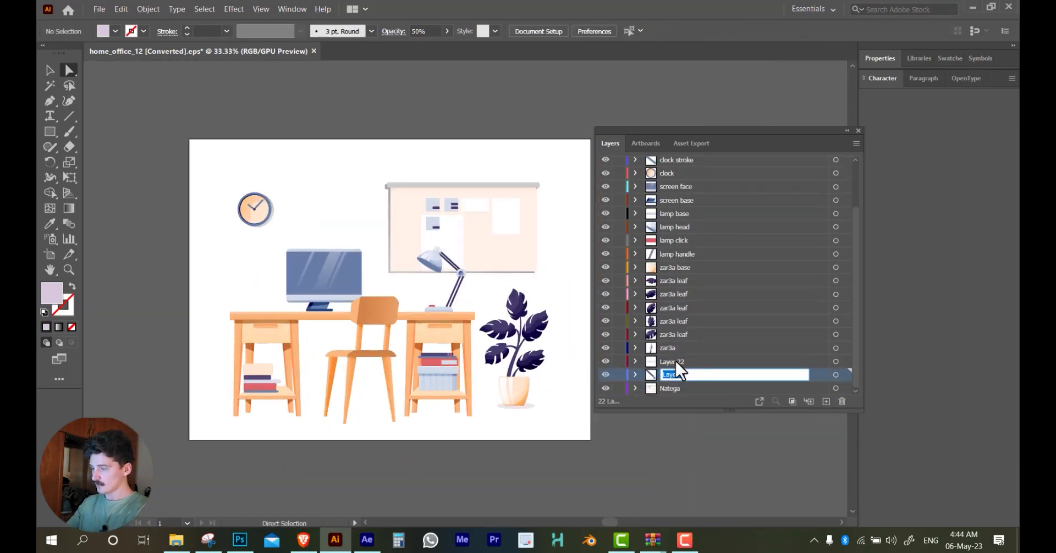
pyautogui.press('Return')
pyautogui.doubleClick(705, 375)
pyautogui.write('lamba handle')
pyautogui.press('Return')
pyautogui.moveTo(677, 375); pyautogui.dragTo(674, 248)
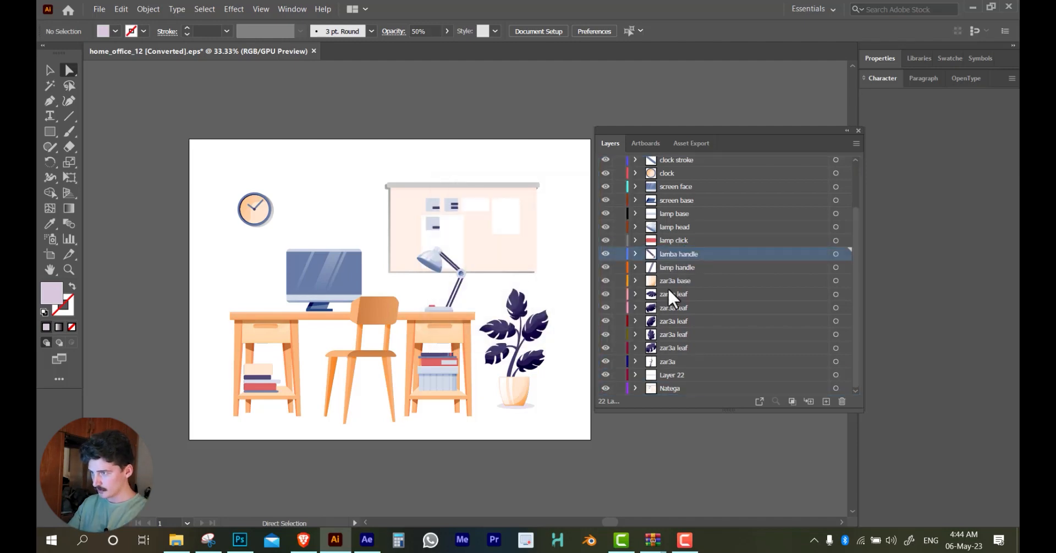
# Rename Layer 22, which holds the plant's shadow, as "shadow zar3a"
pyautogui.click(606, 376)
pyautogui.doubleClick(672, 375)
pyautogui.write('shadow zar3a')
pyautogui.press('Return')
# Identify the artwork on Layer 5 by toggling its visibility, and rename the layer as "clock dot"
pyautogui.scroll(3, 674, 322)
pyautogui.click(671, 189)
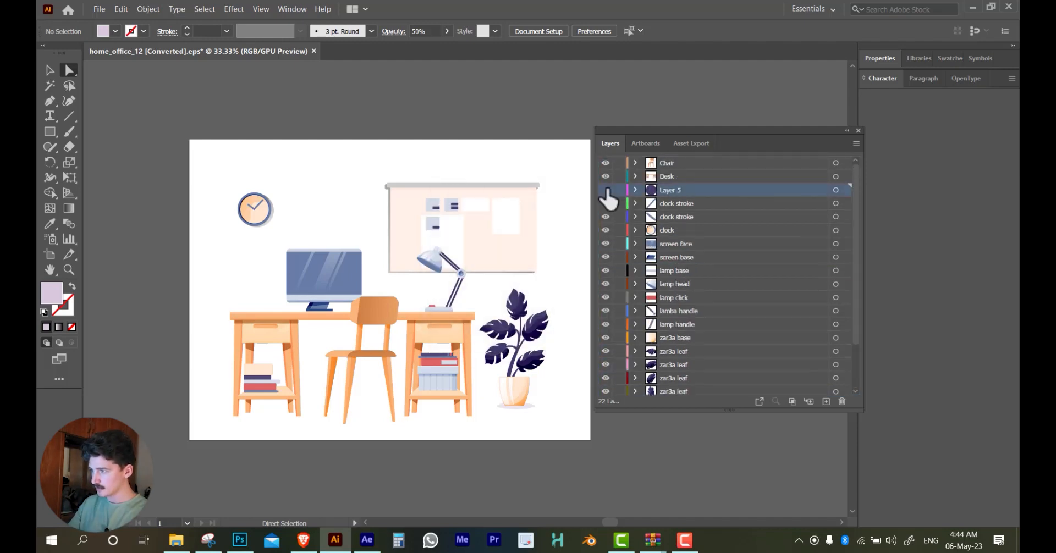
pyautogui.scroll(4, 241, 210)
pyautogui.doubleClick(669, 190)
pyautogui.write('clock dot')
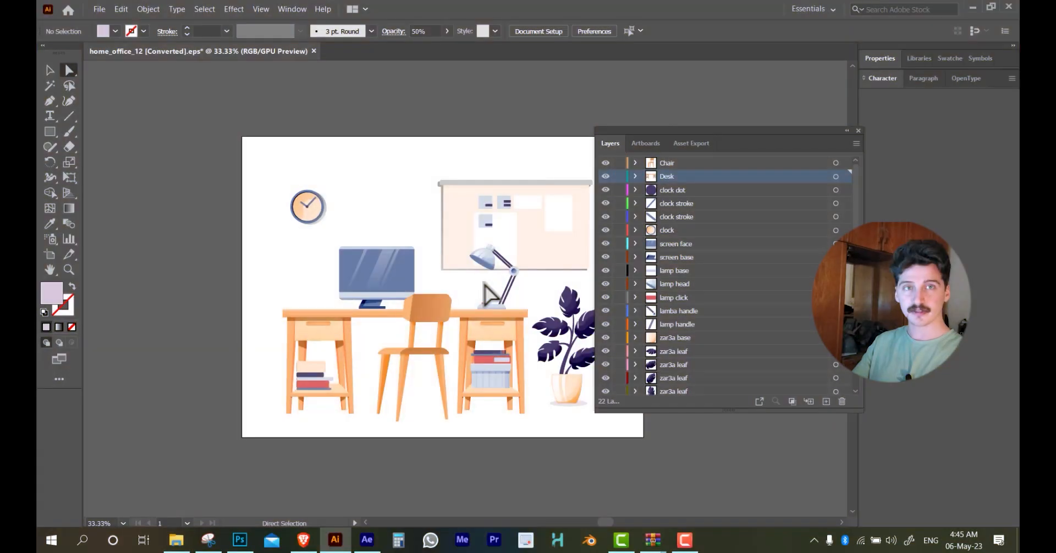
pyautogui.scroll(-2, 699, 322)
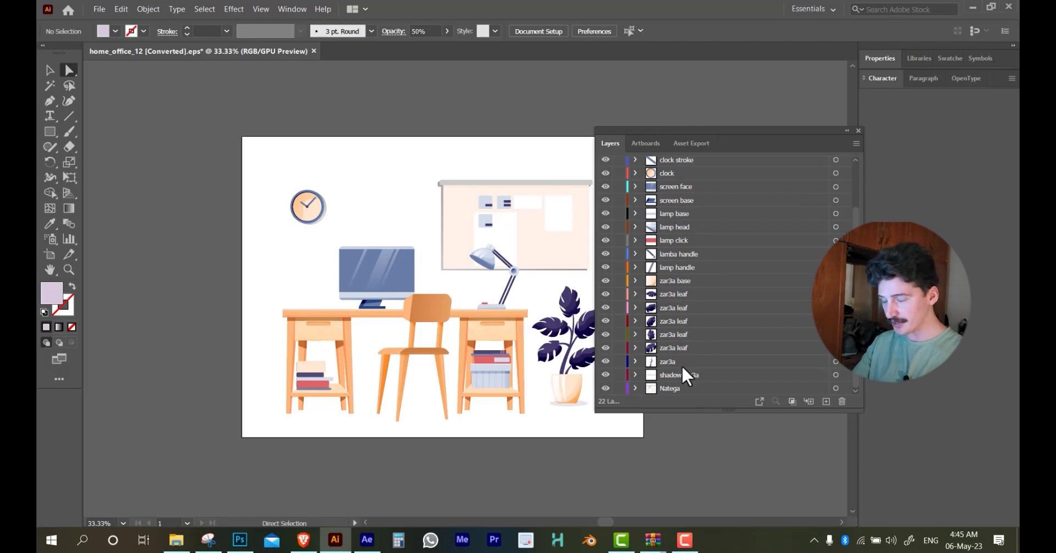
pyautogui.scroll(2, 684, 365)
pyautogui.moveTo(431, 224); pyautogui.dragTo(391, 257)
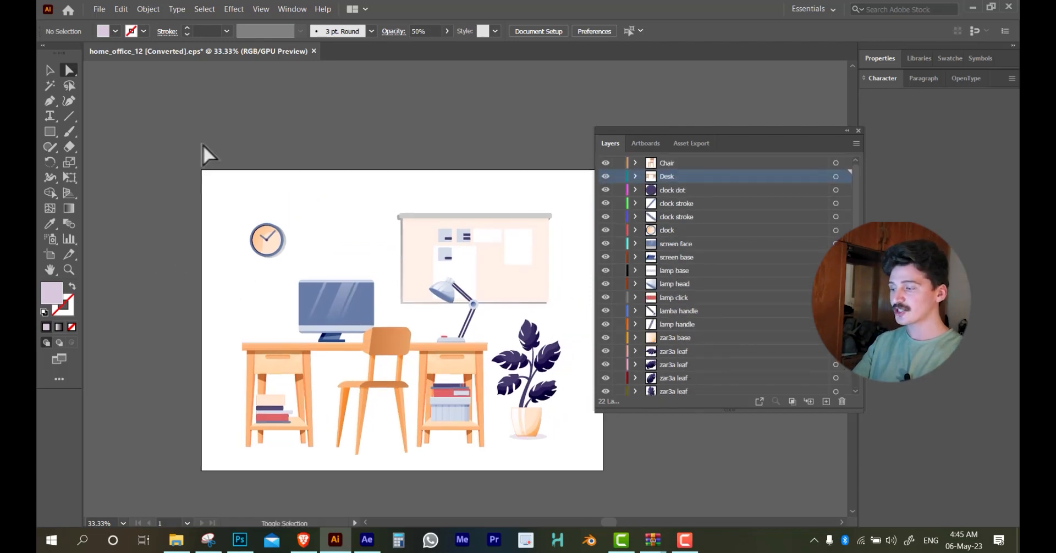
# Begin saving the document under a new name and create and open a Vect folder inside Aftereffects1 > V10 scene
pyautogui.hotkey('ctrl', 'shift', 's')
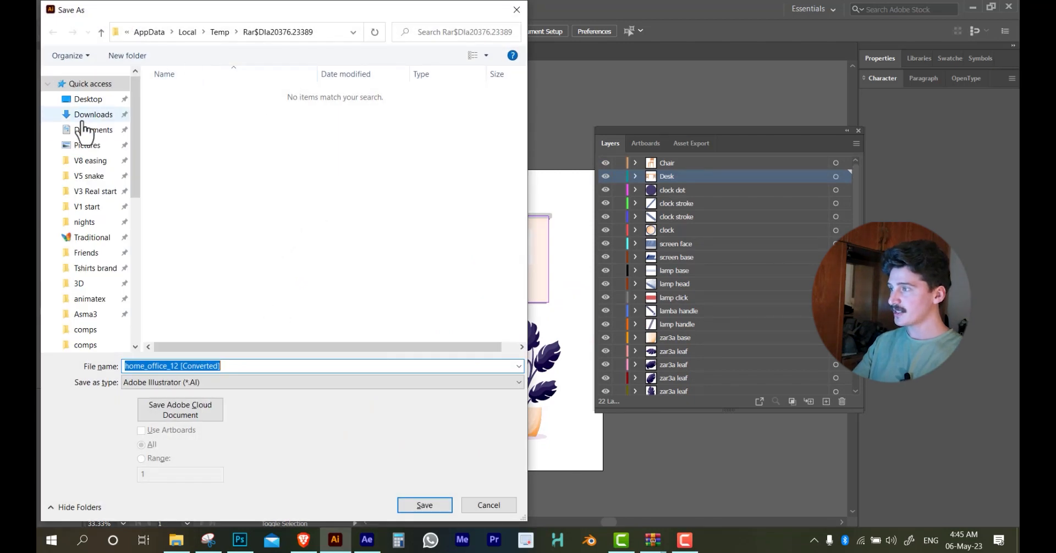
pyautogui.click(90, 161)
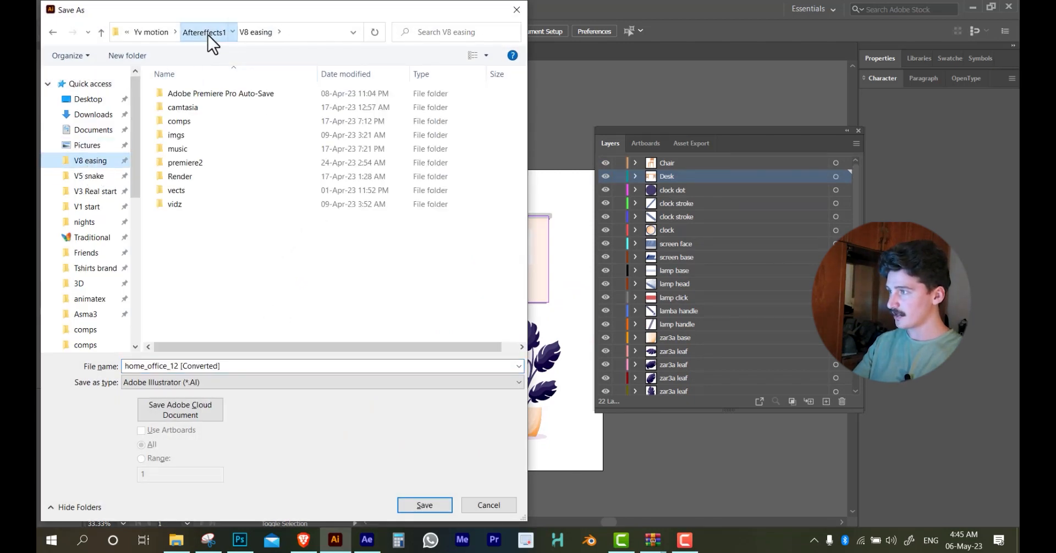
pyautogui.click(207, 35)
pyautogui.doubleClick(198, 224)
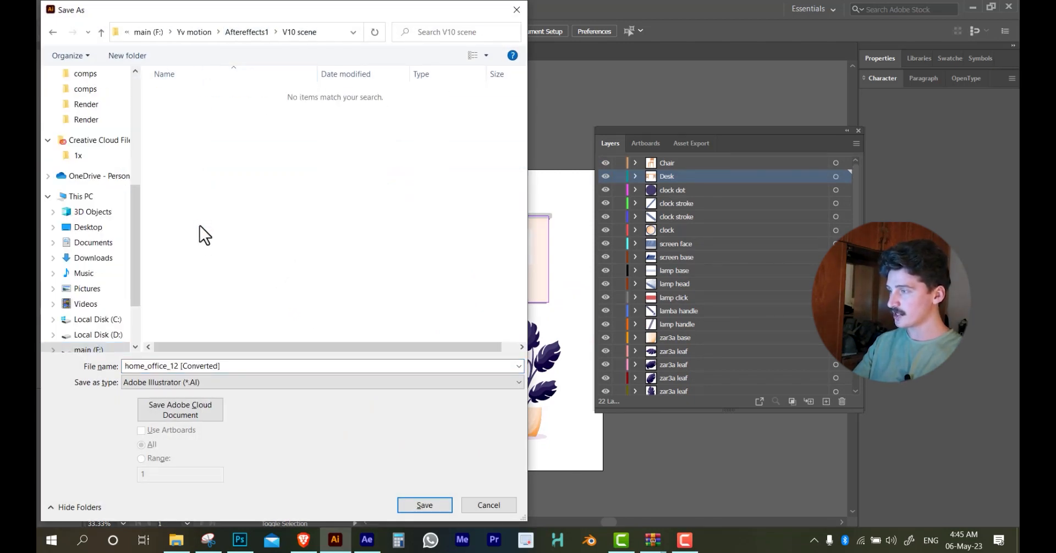
pyautogui.click(128, 55)
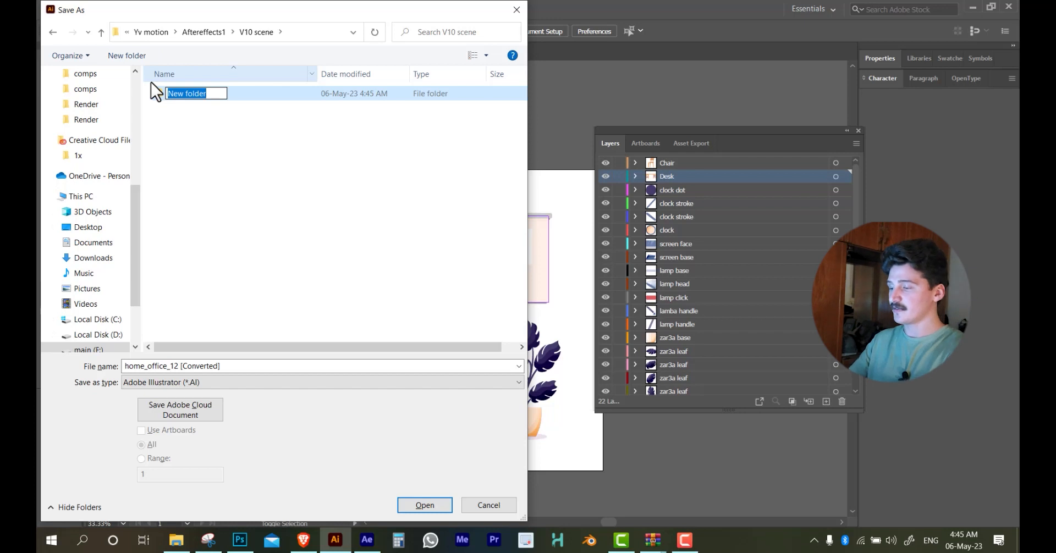
pyautogui.write('Vect')
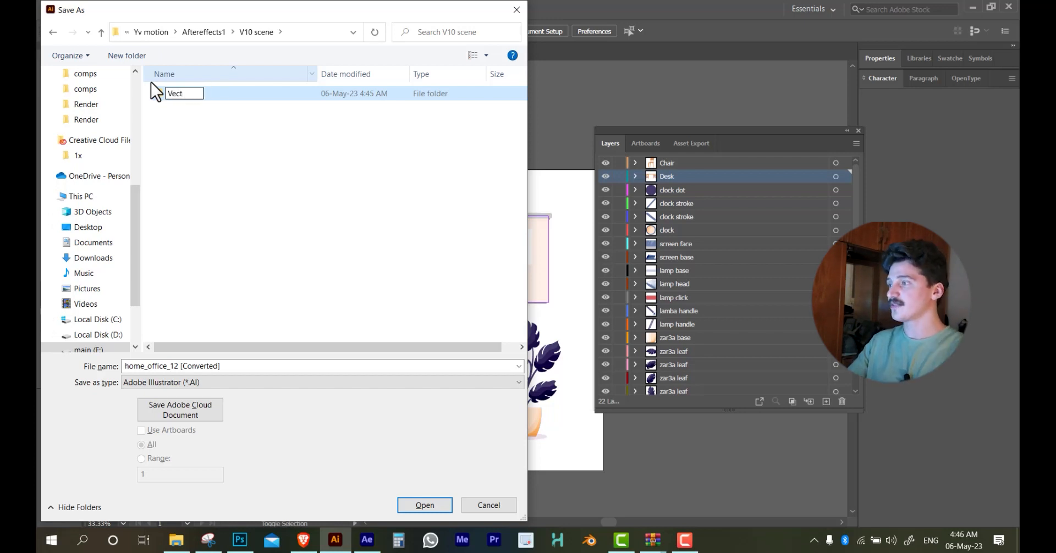
pyautogui.press('Return')
pyautogui.press('Return')
# Save the document as scene1 in Adobe Illustrator (*.AI) format, accepting the Illustrator 2020 options
pyautogui.click(175, 366)
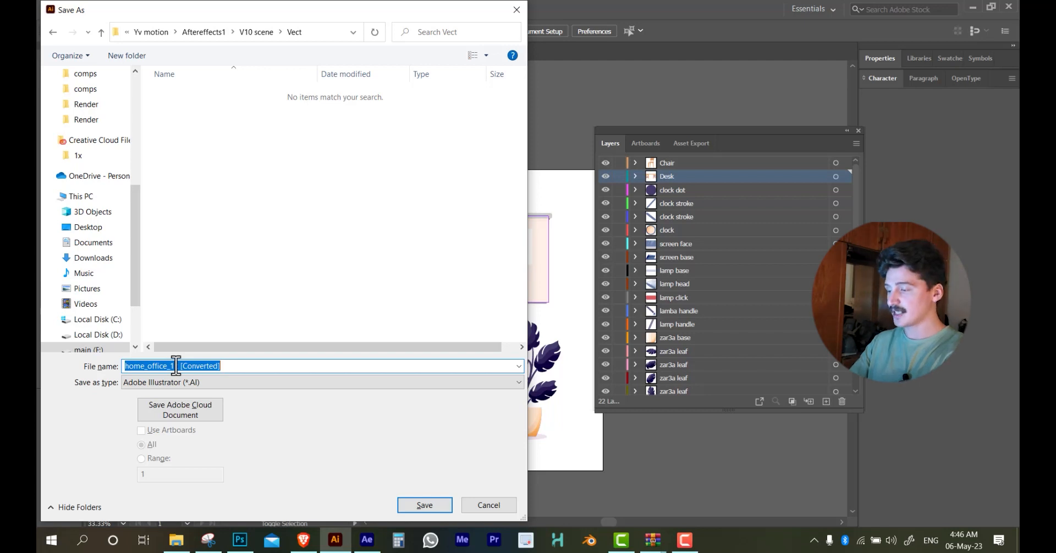
pyautogui.write('scene1')
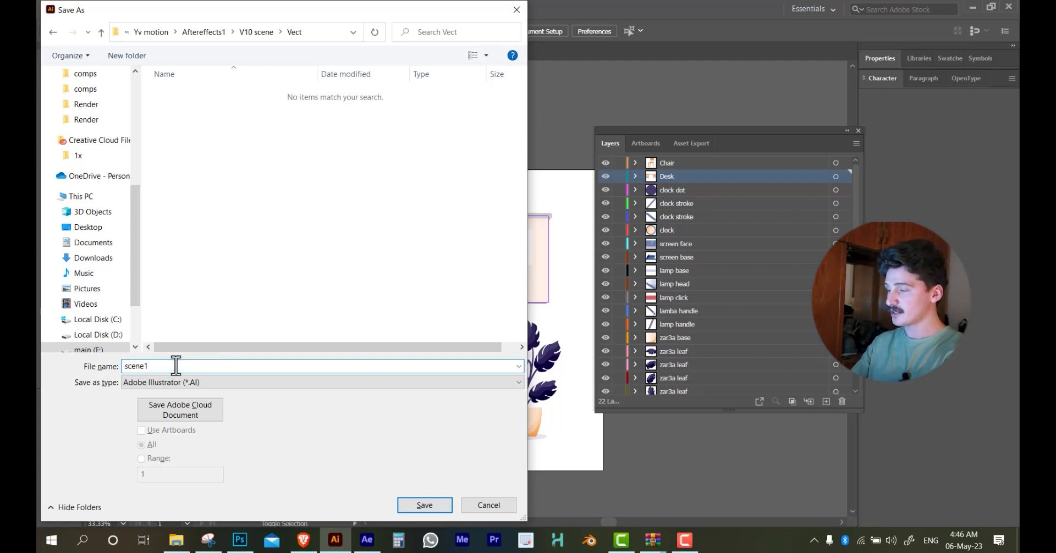
pyautogui.press('Return')
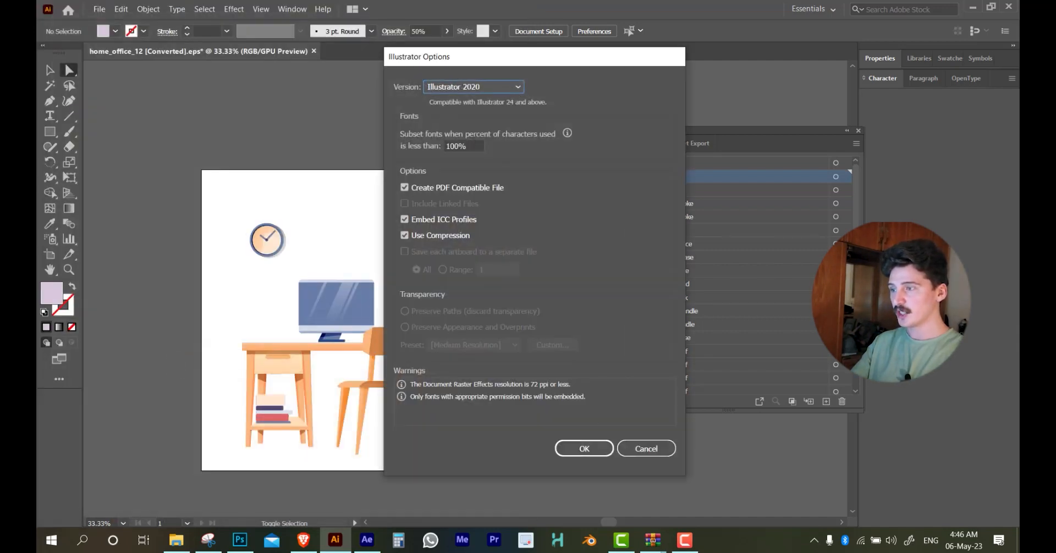
pyautogui.click(596, 450)
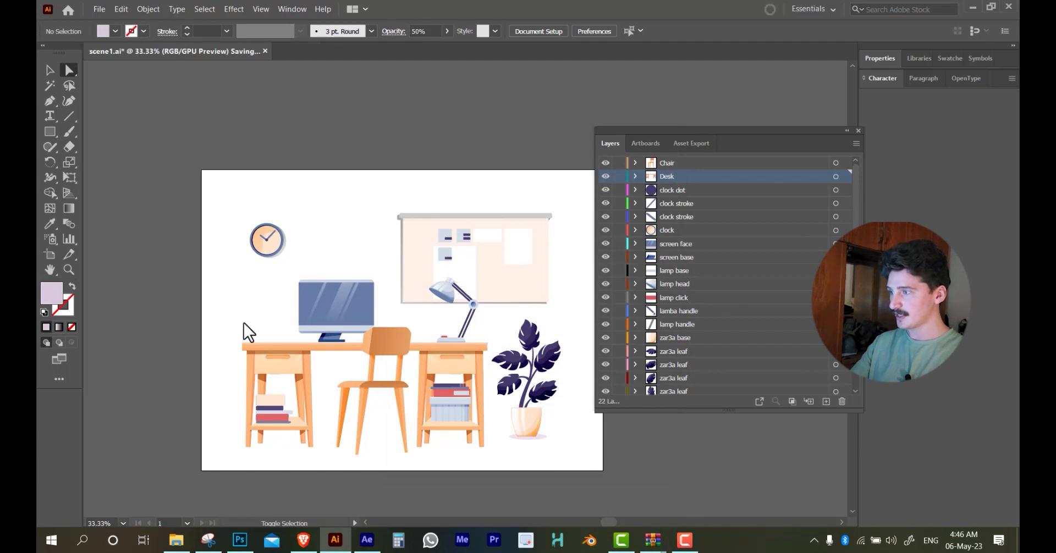
# Review the file formats offered for saving scene1, keep Adobe Illustrator (*.AI) selected, and leave without saving again
pyautogui.hotkey('ctrl', 'shift', 's')
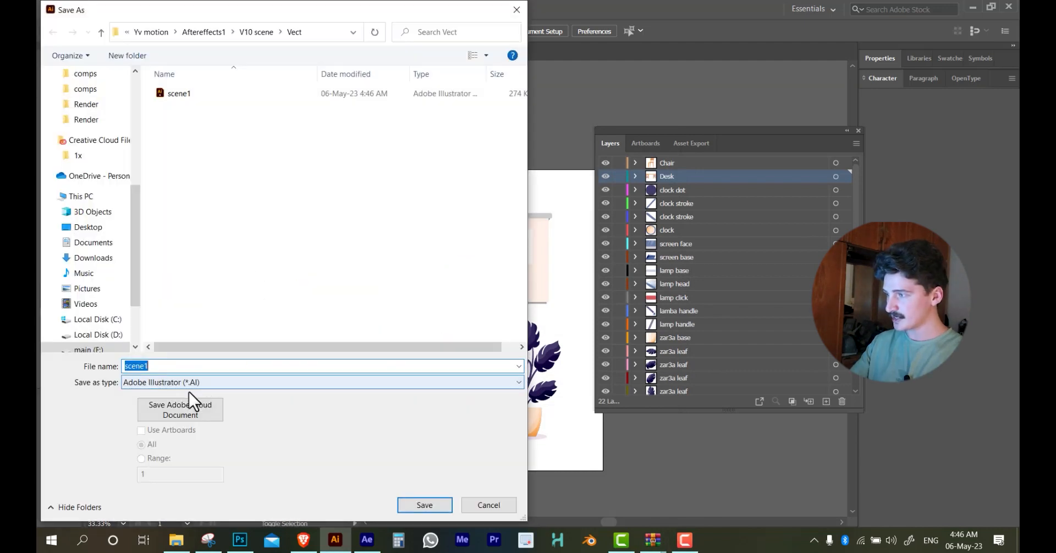
pyautogui.click(187, 388)
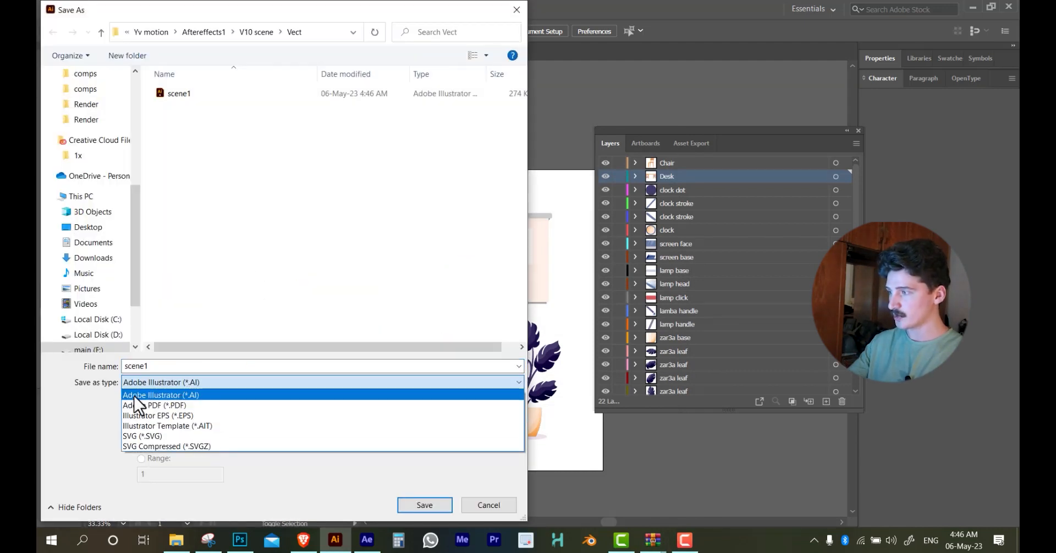
pyautogui.click(171, 395)
pyautogui.click(488, 504)
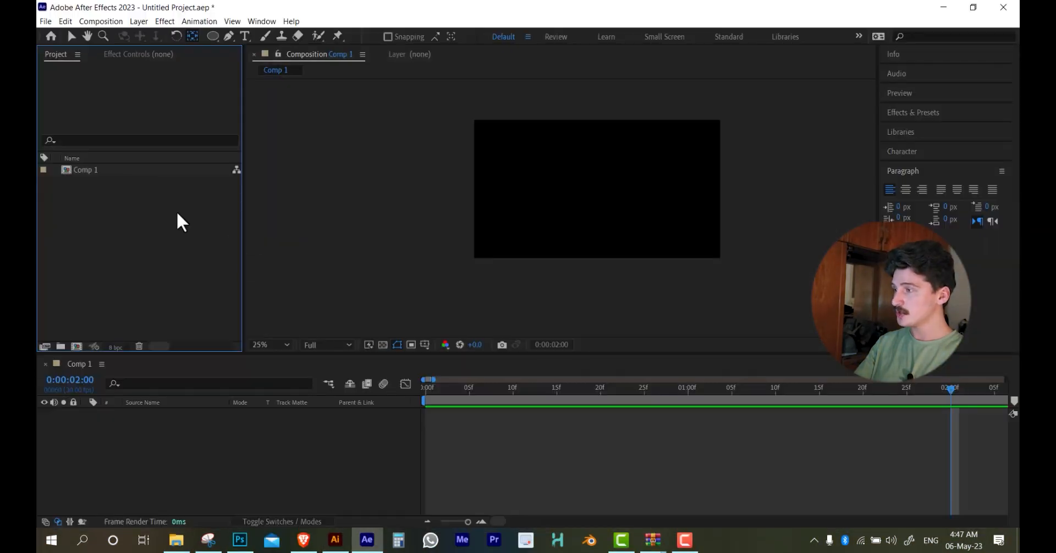
# Switch to After Effects and import scene1 from the Vect folder as Composition - Retain Layer Sizes, with the Illustrator/PDF/EPS Sequence option off
pyautogui.doubleClick(177, 214)
pyautogui.click(179, 96)
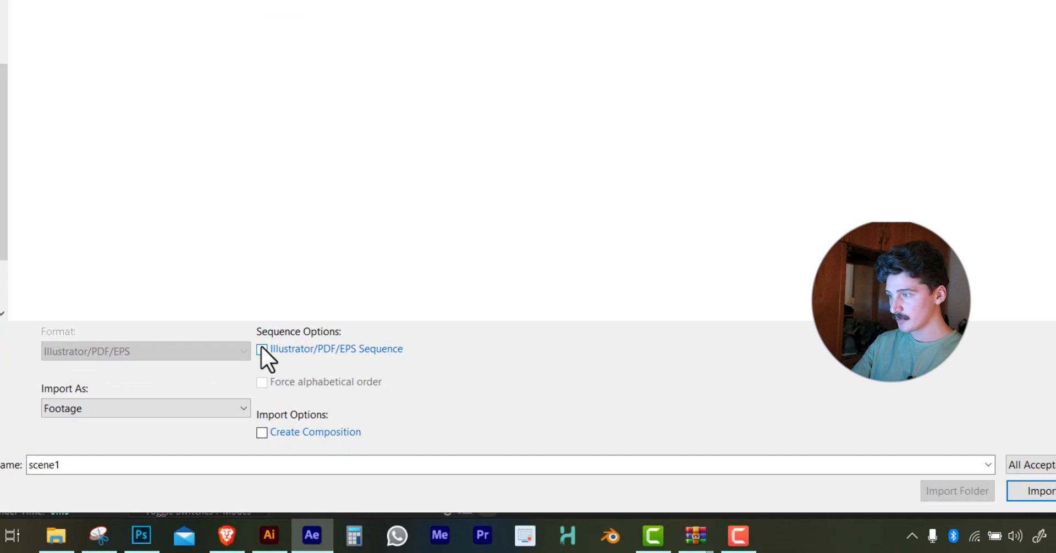
pyautogui.click(261, 347)
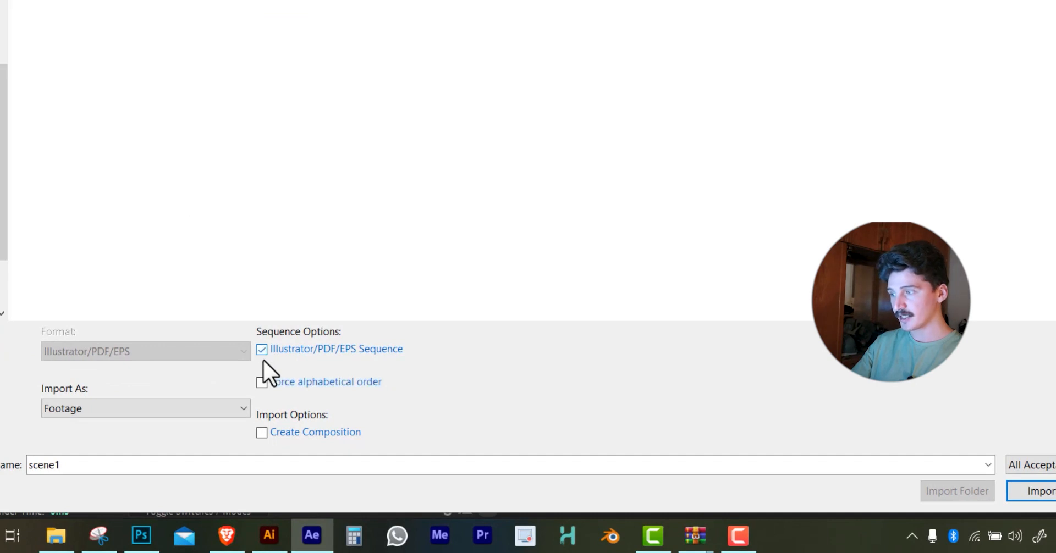
pyautogui.click(263, 351)
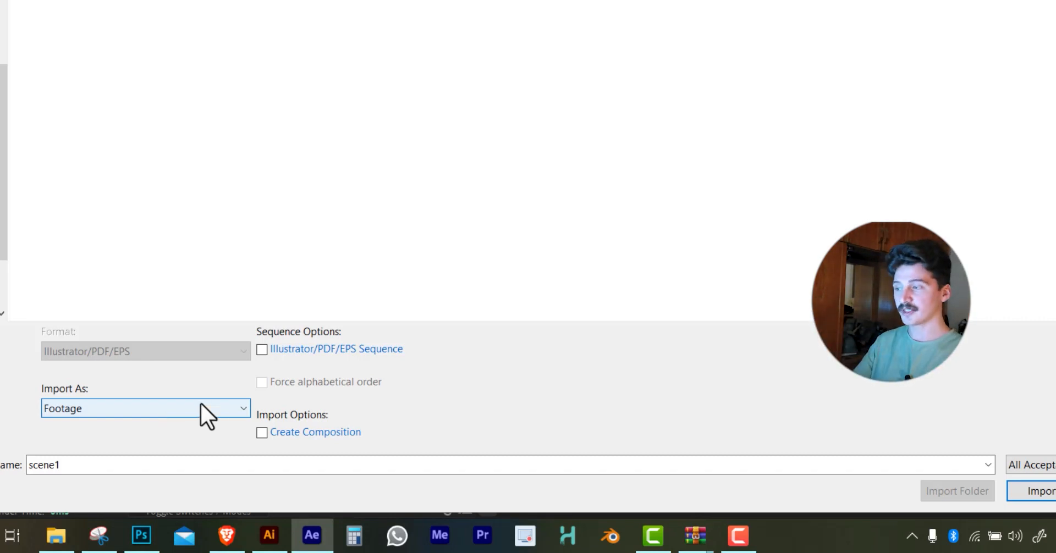
pyautogui.click(262, 350)
pyautogui.click(263, 350)
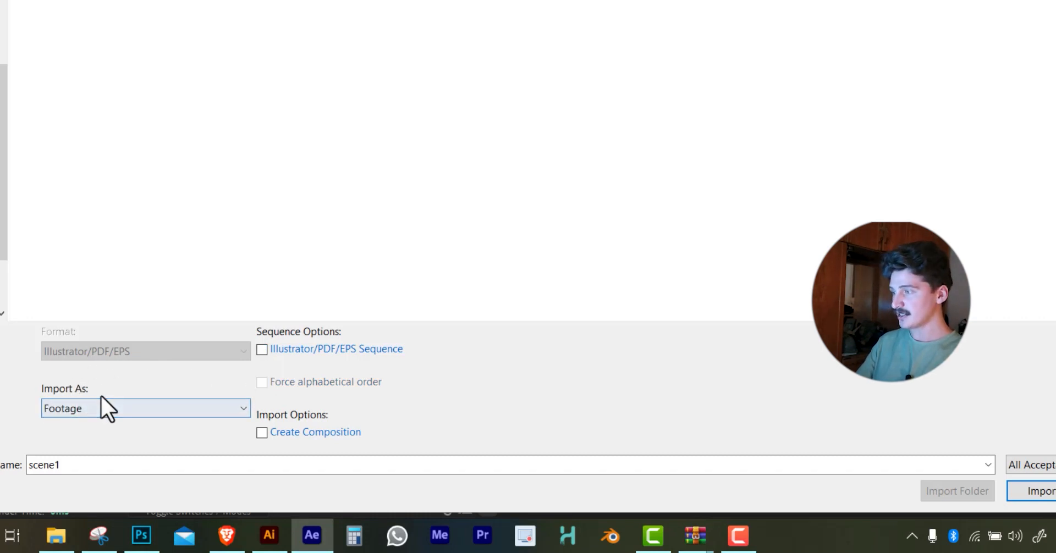
pyautogui.click(82, 407)
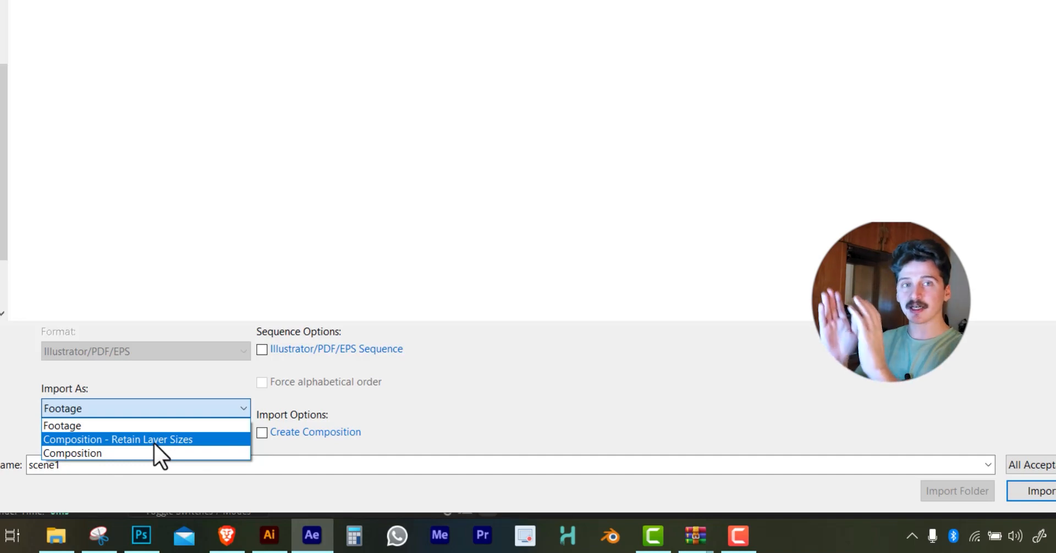
pyautogui.click(153, 440)
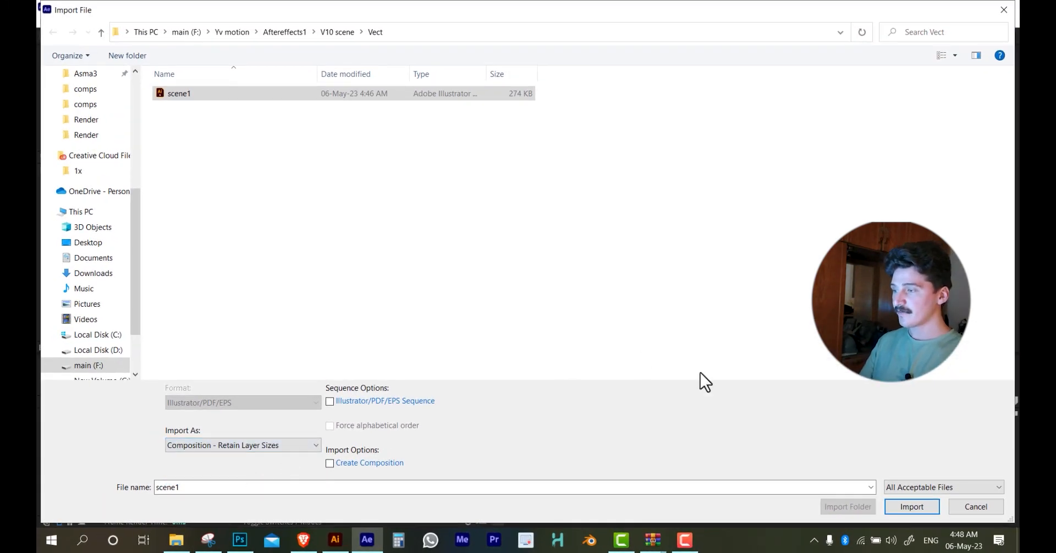
pyautogui.click(912, 506)
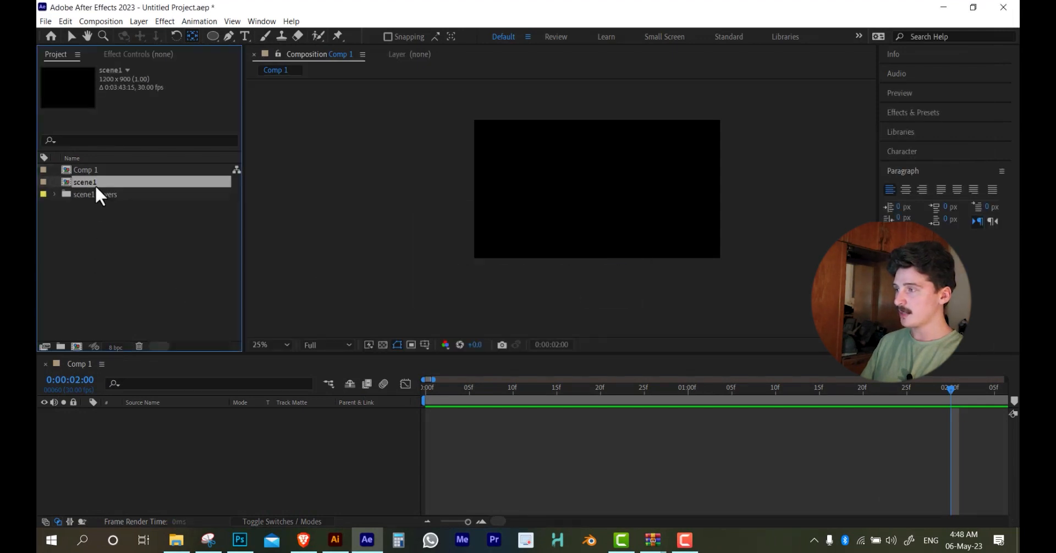
# Add the imported scene1 composition to Comp 1 and open it to show its separate layers
pyautogui.moveTo(80, 182); pyautogui.dragTo(605, 192)
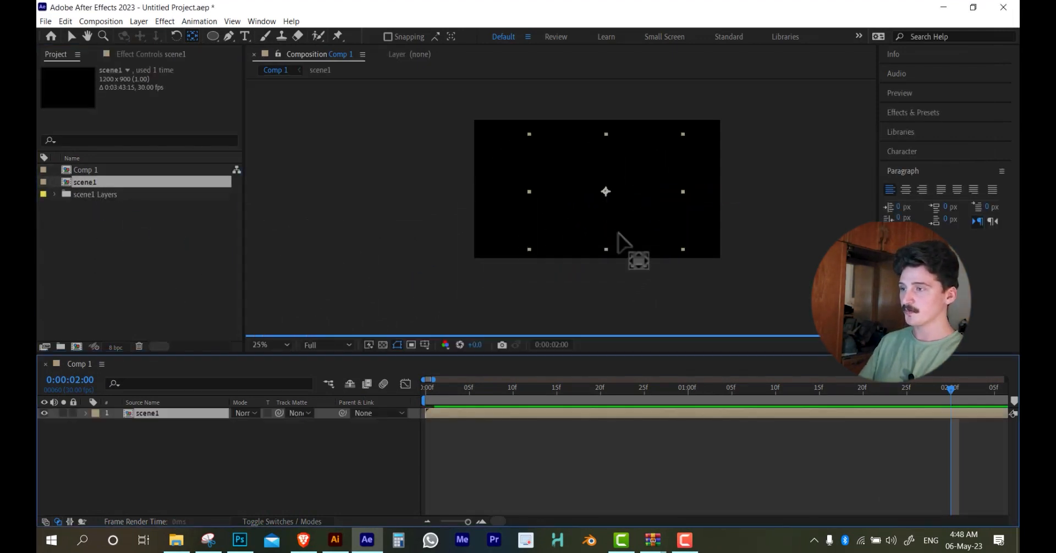
pyautogui.doubleClick(147, 414)
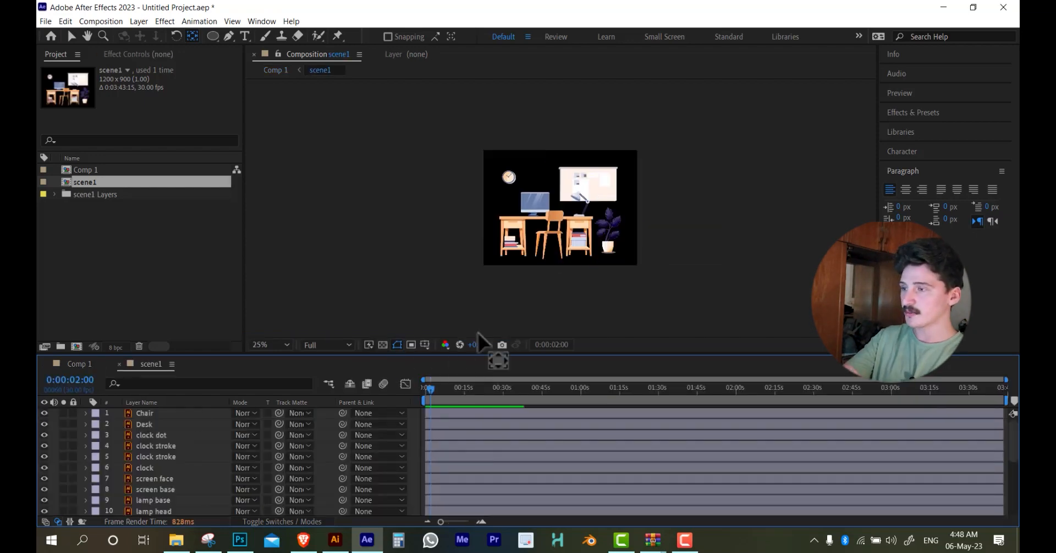
# Set the background colour of the scene1 composition to white
pyautogui.hotkey('ctrl', 'k')
pyautogui.click(744, 341)
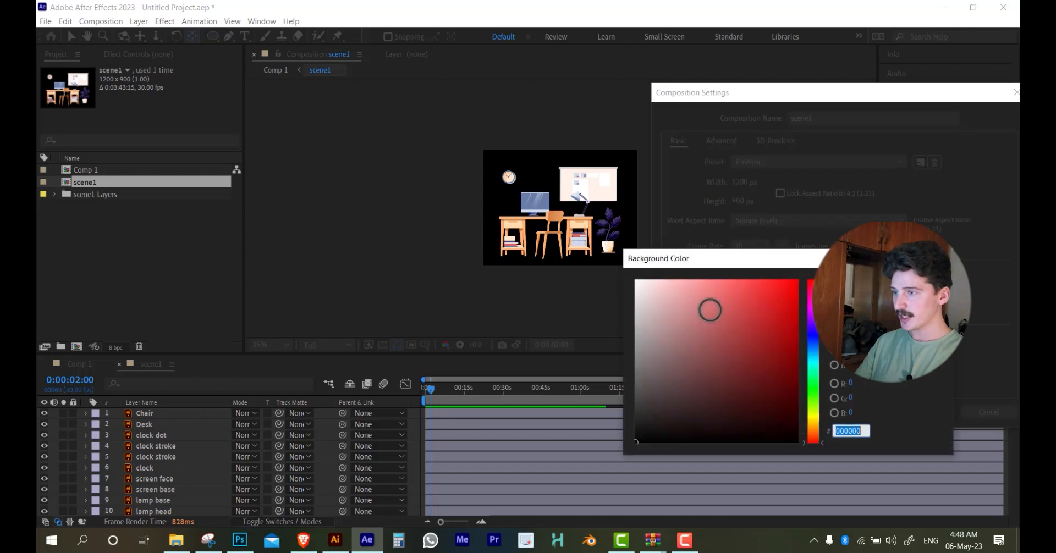
pyautogui.moveTo(707, 308); pyautogui.dragTo(669, 288)
pyautogui.click(913, 287)
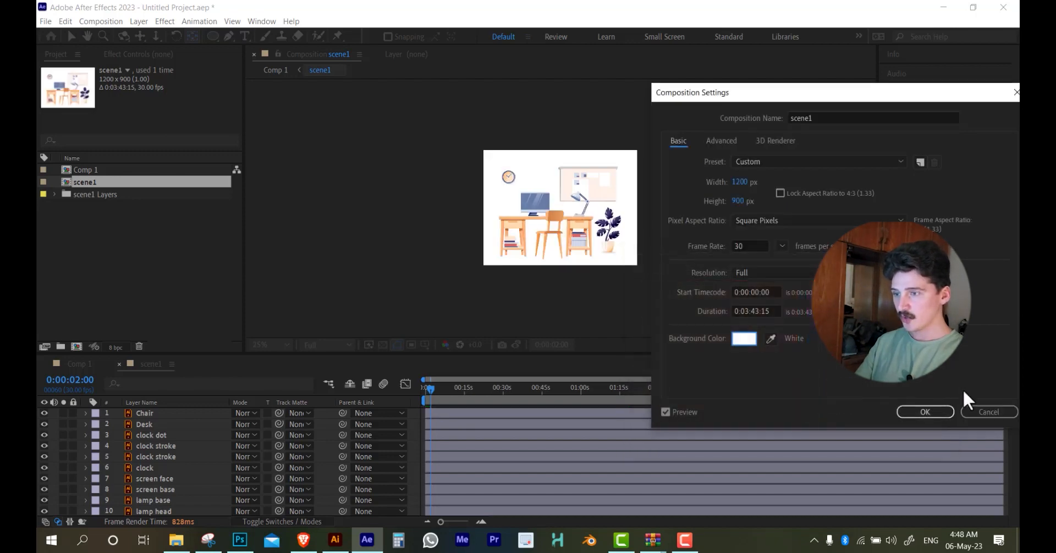
pyautogui.click(937, 412)
# Try moving the screen face away from its base to test its separate layer, and undo the move
pyautogui.scroll(4, 561, 220)
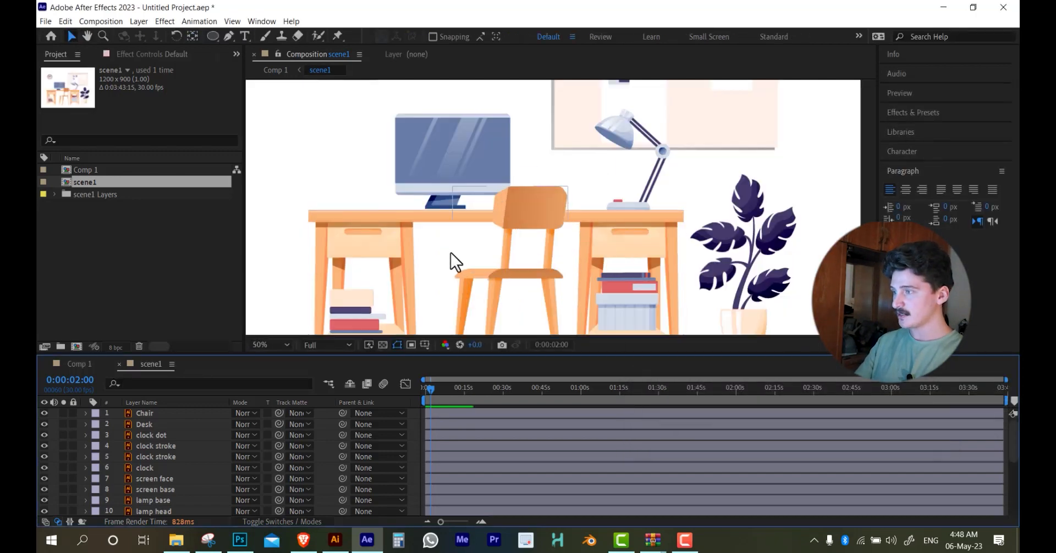
pyautogui.scroll(-2, 452, 256)
pyautogui.click(486, 236)
pyautogui.moveTo(483, 256); pyautogui.dragTo(541, 219)
pyautogui.hotkey('ctrl', 'z')
pyautogui.hotkey('ctrl', 'z')
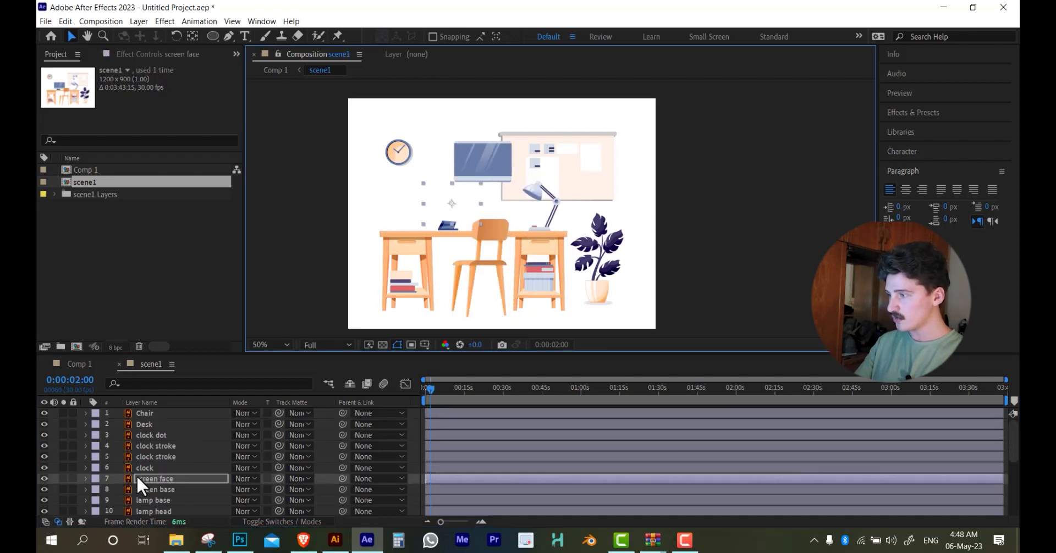
# Try moving the chair sideways in front of the desk to test its layer, and undo the move
pyautogui.scroll(-4, 148, 479)
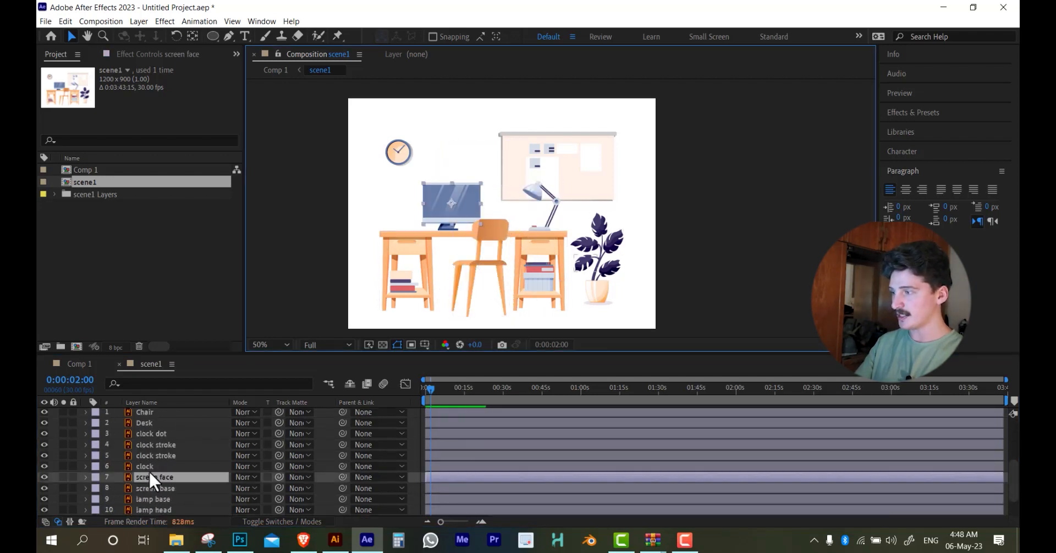
pyautogui.scroll(4, 147, 470)
pyautogui.click(453, 278)
pyautogui.moveTo(503, 256); pyautogui.dragTo(561, 268)
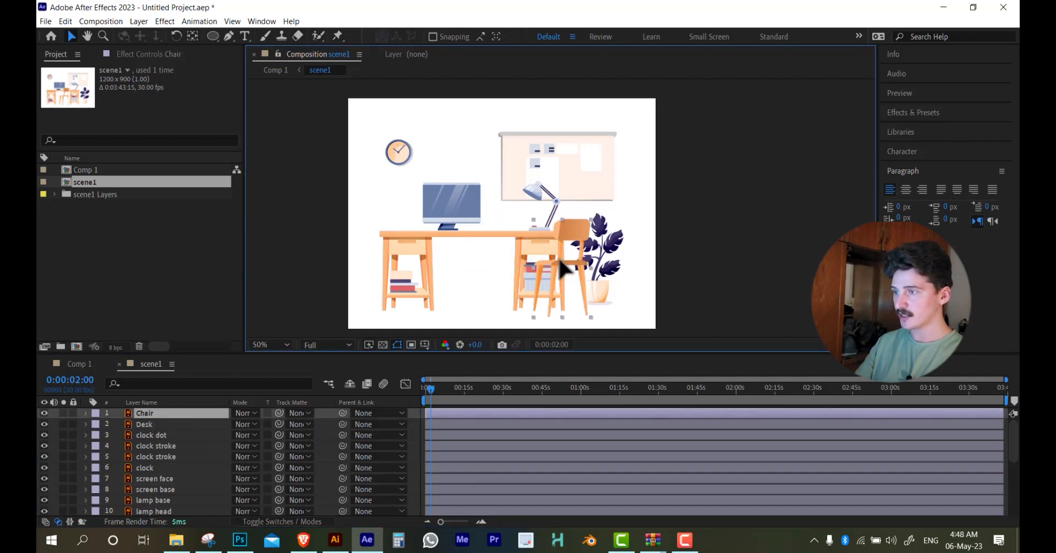
pyautogui.hotkey('ctrl', 'z')
# Try moving and rotating individual plant leaves to test their separate layers, and undo the changes
pyautogui.scroll(4, 614, 269)
pyautogui.click(615, 270)
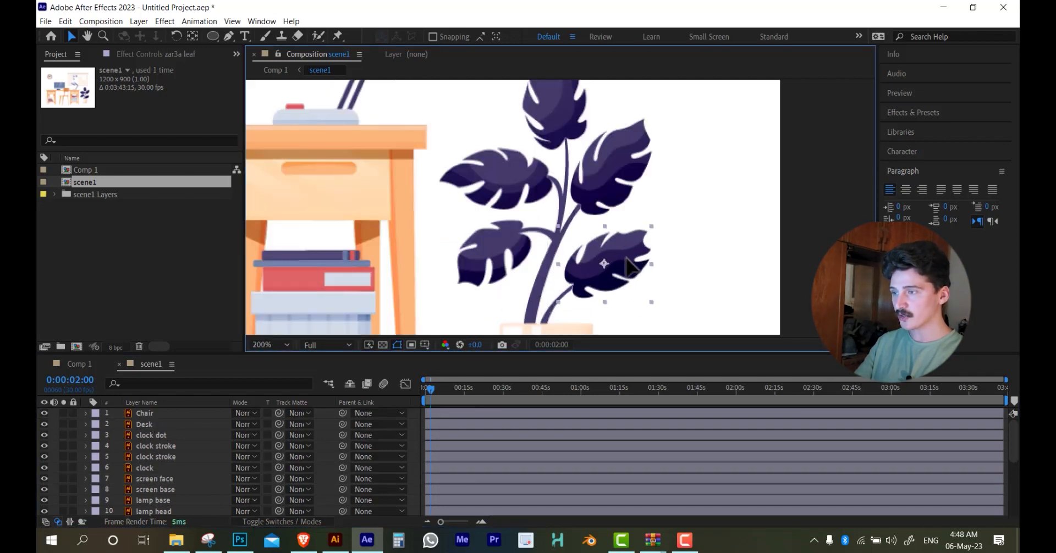
pyautogui.scroll(-2, 606, 269)
pyautogui.scroll(1, 605, 272)
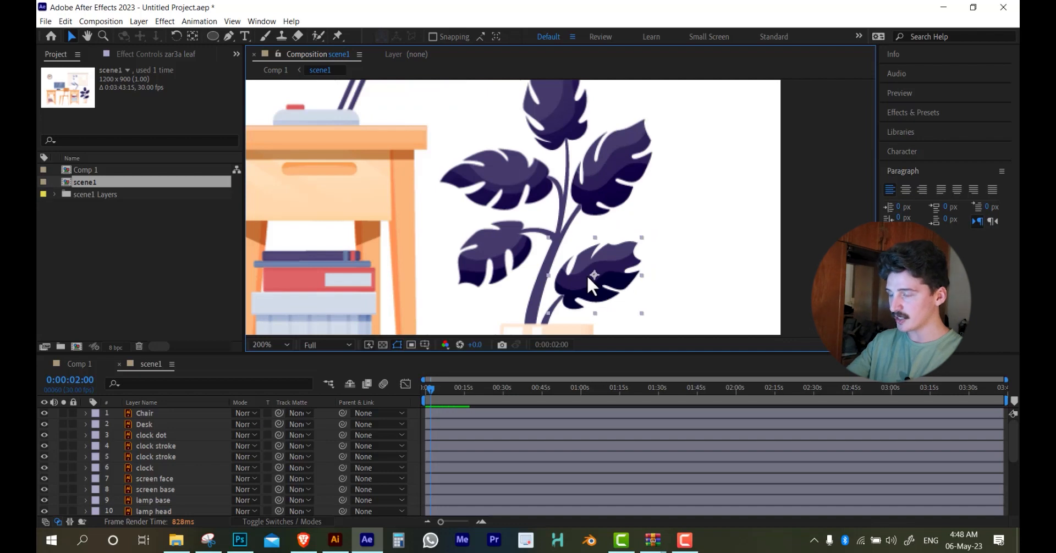
pyautogui.moveTo(587, 276); pyautogui.dragTo(575, 255)
pyautogui.press('y')
pyautogui.press('w')
pyautogui.hotkey('ctrl', 'z')
pyautogui.press('v')
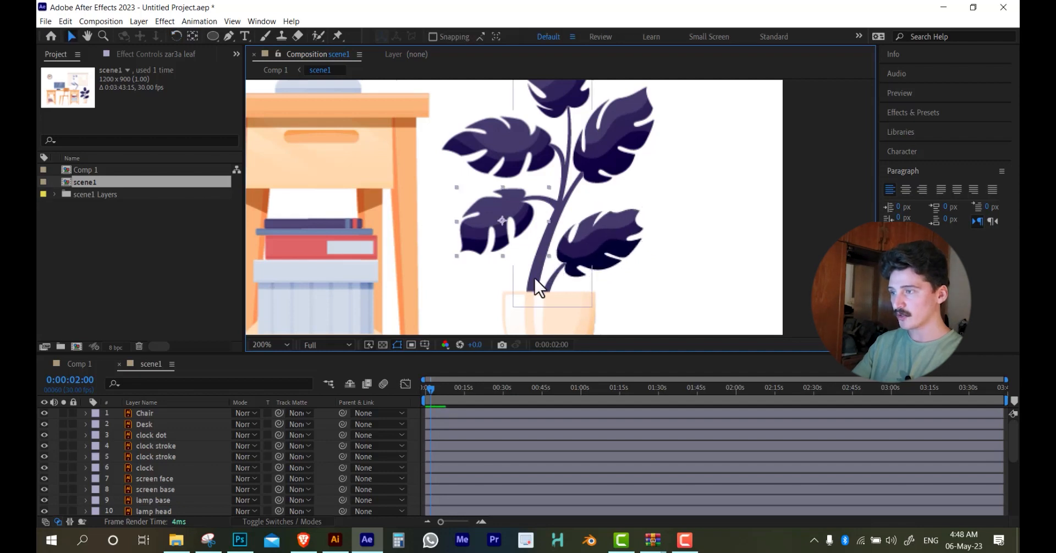
# Show the Rotation property of the zar3a stem layer and move its anchor point to where the stem meets the pot
pyautogui.click(534, 280)
pyautogui.press('r')
pyautogui.press('y')
pyautogui.moveTo(552, 187); pyautogui.dragTo(536, 287)
pyautogui.press('w')
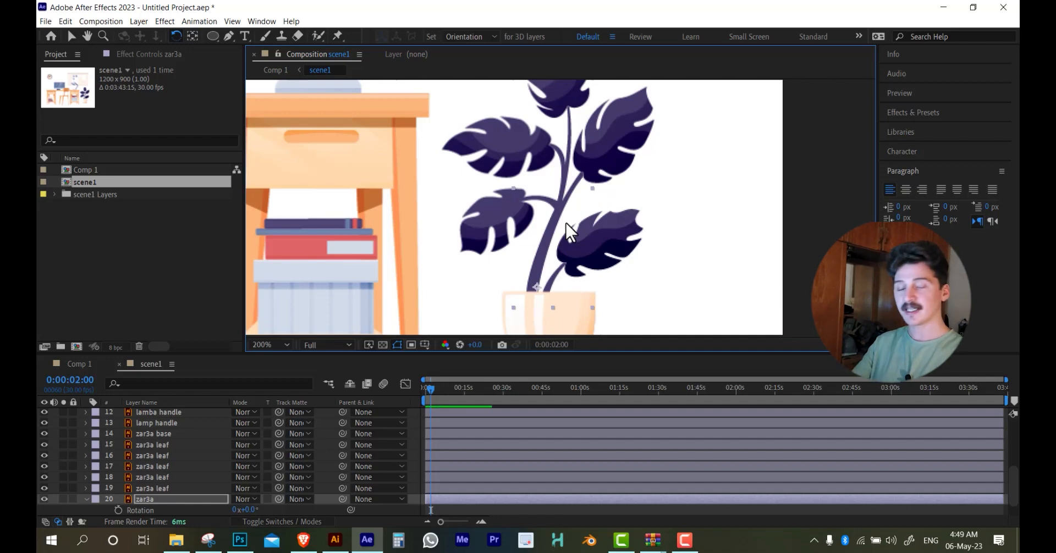
pyautogui.scroll(-1, 599, 184)
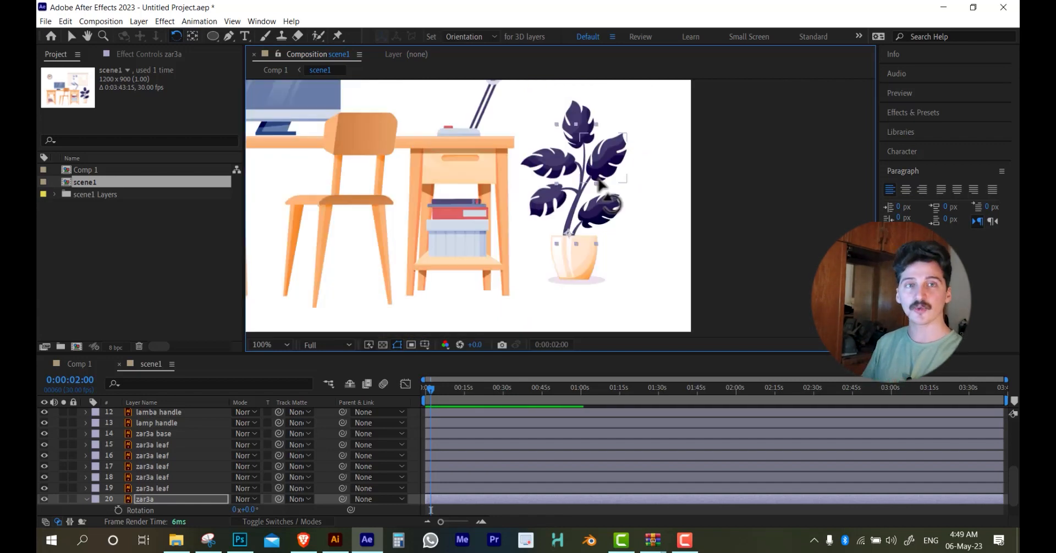